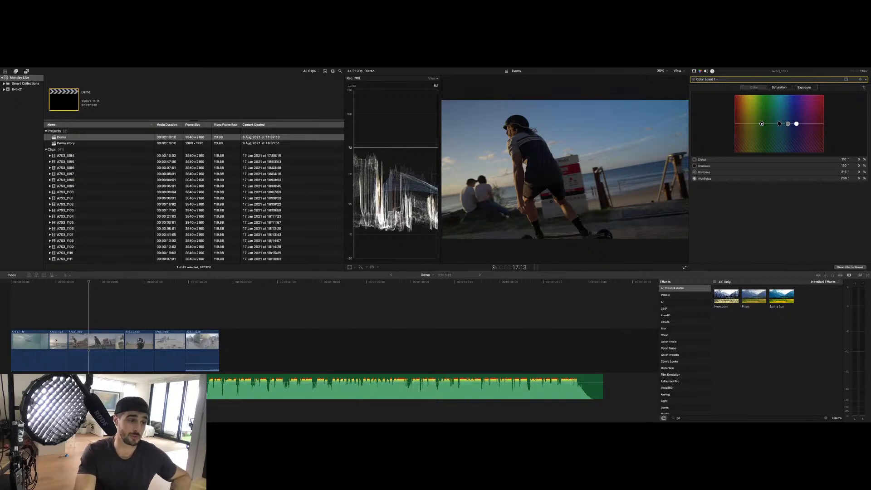
Step: Select the opening underwater clip in the Demo timeline and place the playhead on it at 3:15
{"action": "key", "text": "super+Tab"}
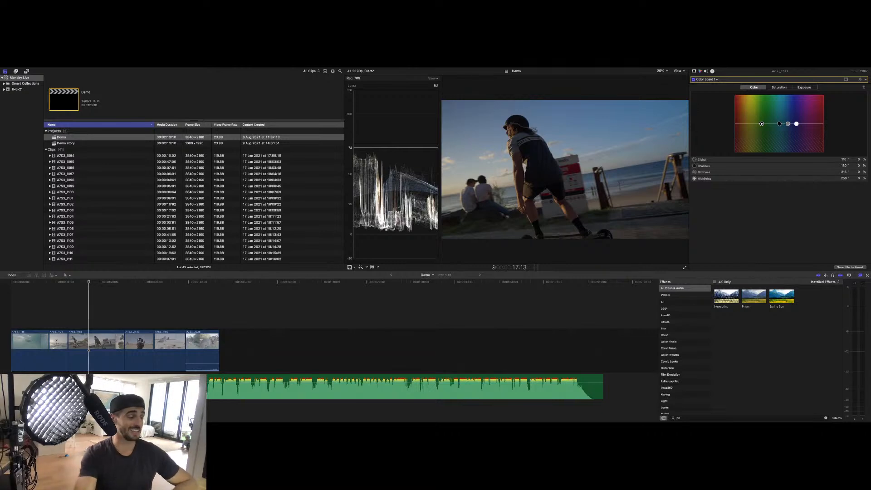
{"action": "left_click", "coordinate": [329, 385]}
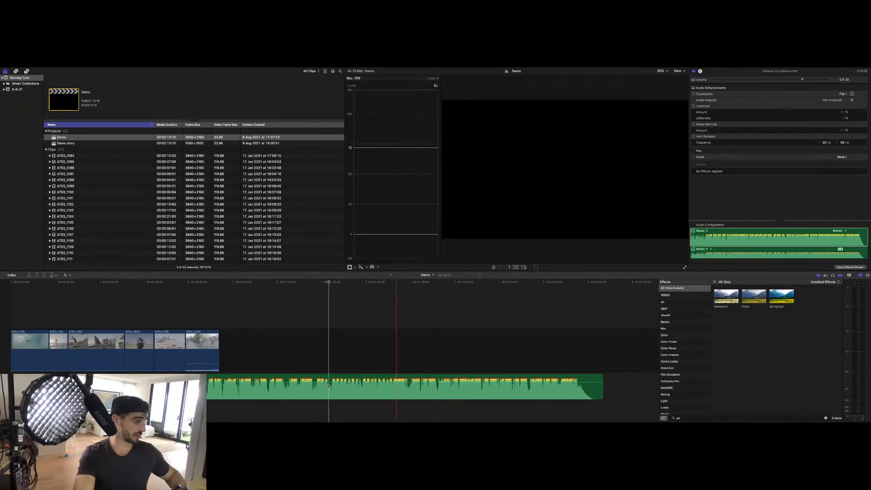
{"action": "scroll", "coordinate": [246, 349], "scroll_direction": "left", "scroll_amount": 1}
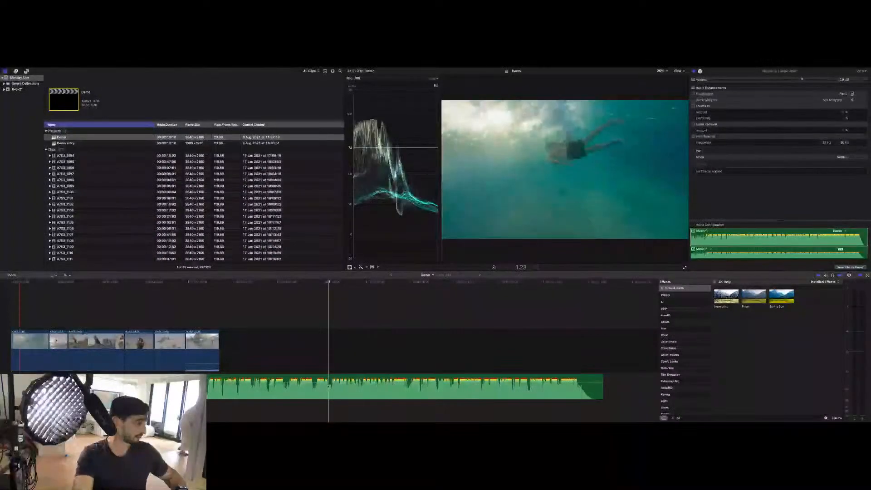
{"action": "left_click", "coordinate": [26, 349]}
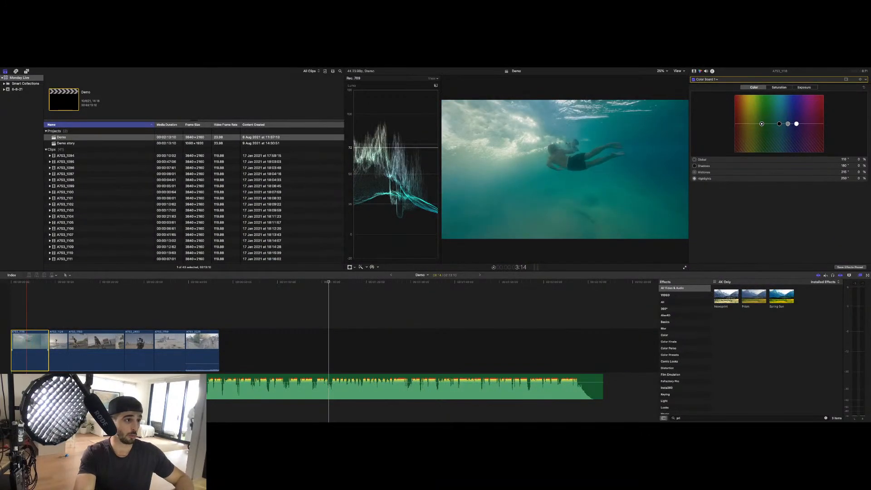
{"action": "left_click", "coordinate": [27, 350]}
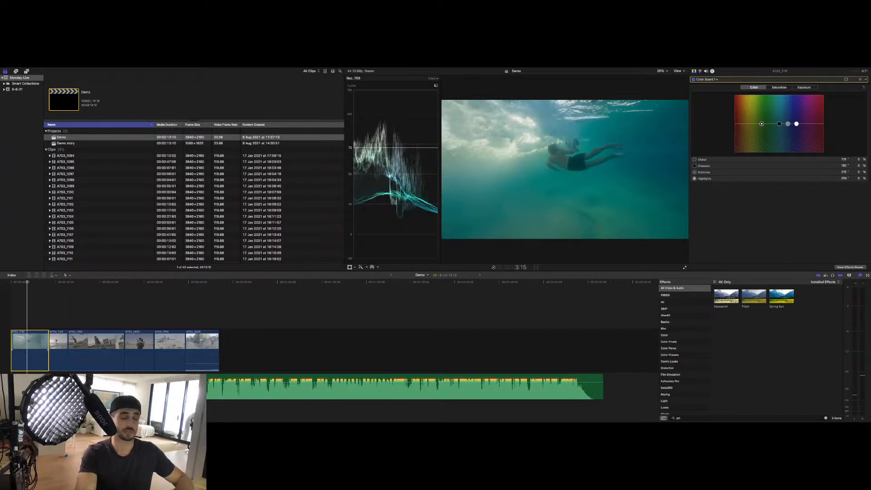
Step: Play the timeline from the opening underwater clip into the ocean-surface clip, hiding the video scopes along the way
{"action": "key", "text": "super+equal"}
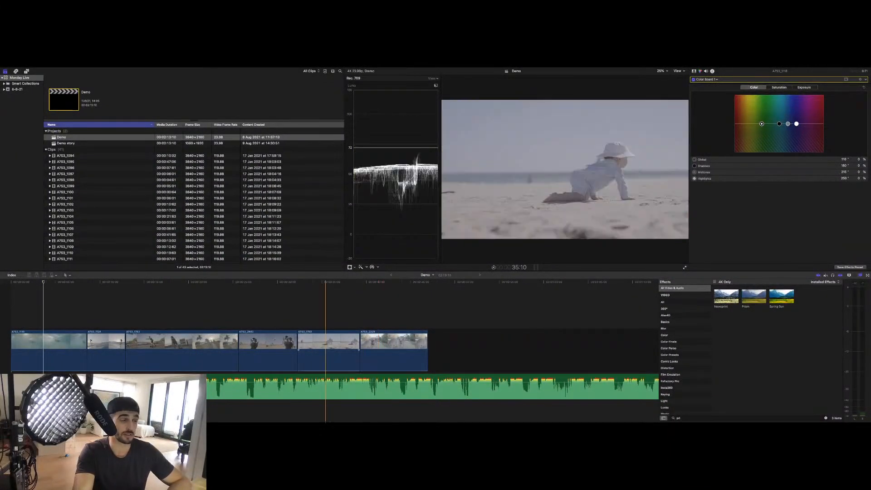
{"action": "left_click", "coordinate": [311, 352]}
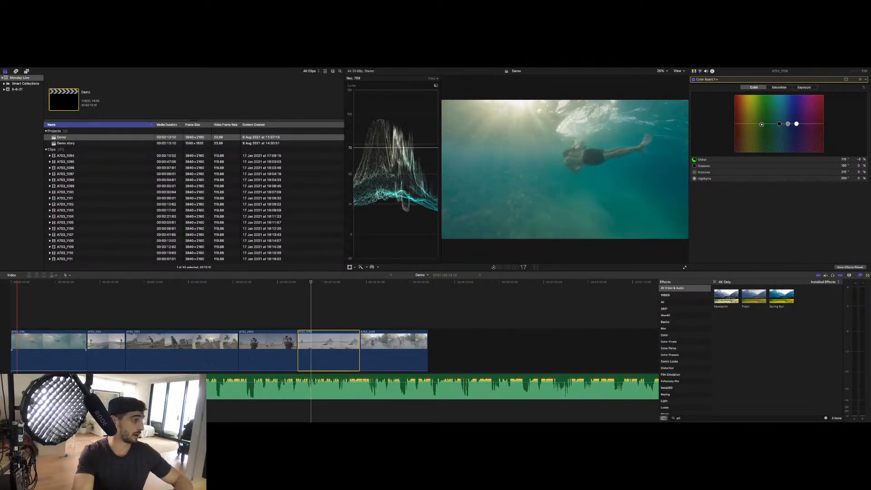
{"action": "key", "text": "space"}
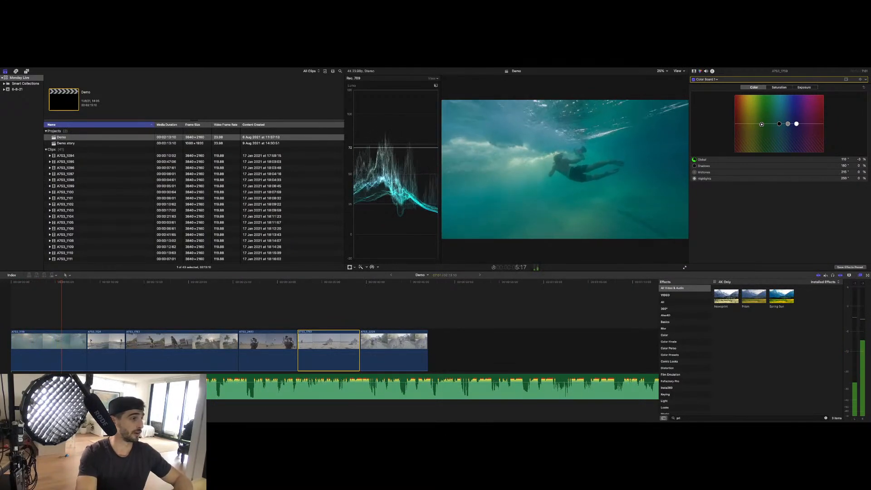
{"action": "key", "text": "space"}
{"action": "key", "text": "super+7"}
{"action": "key", "text": "space"}
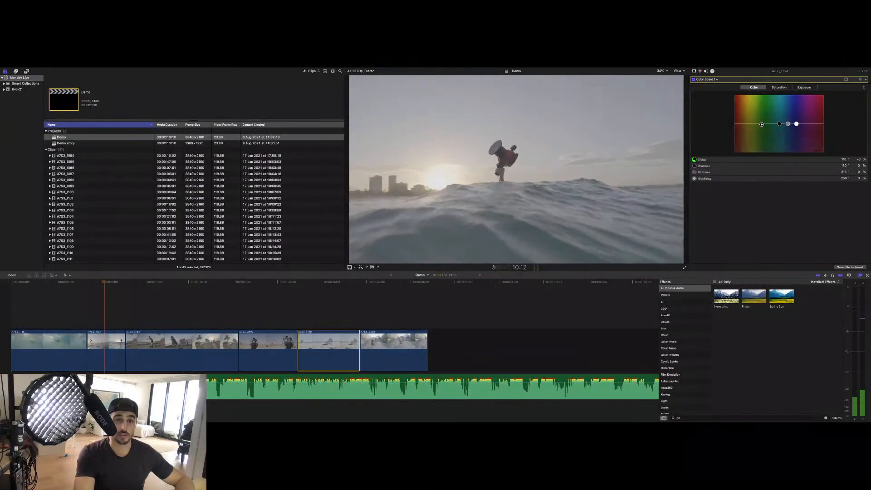
{"action": "key", "text": "space"}
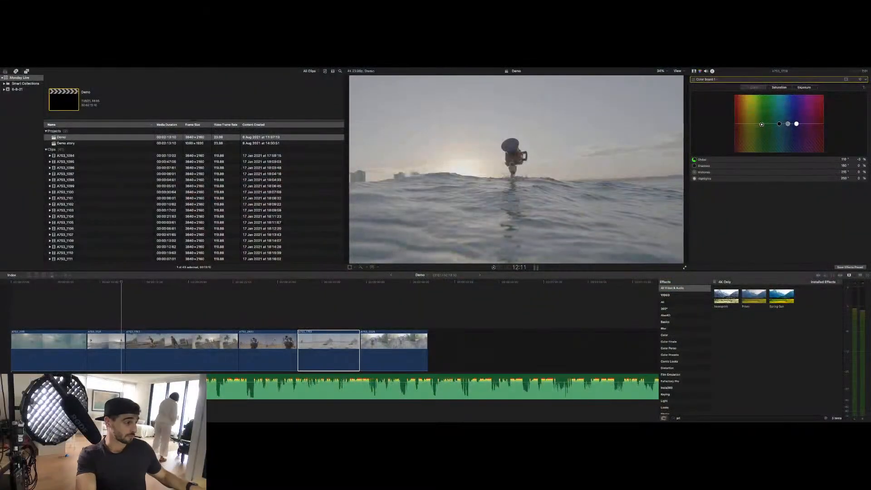
Step: Skim the timeline from the skateboarding clip through the crawling baby to the closing kangaroo clip
{"action": "left_click", "coordinate": [207, 341]}
{"action": "scroll", "coordinate": [207, 342], "scroll_direction": "right", "scroll_amount": 3}
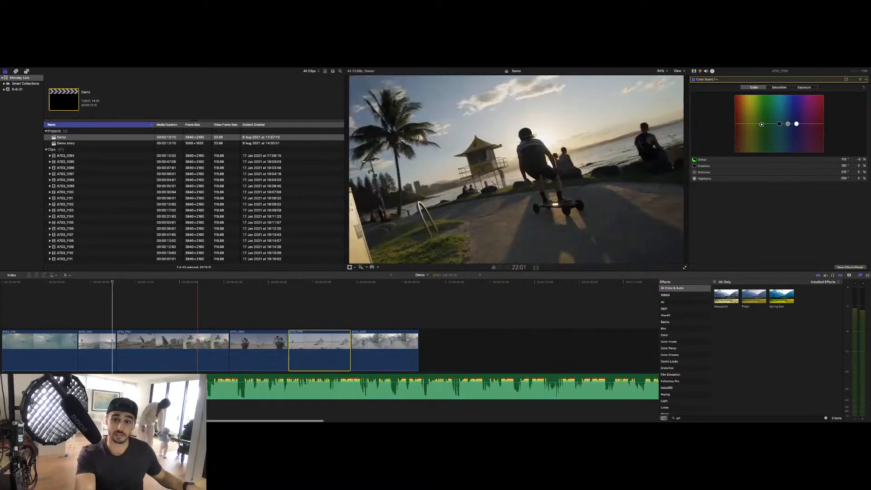
{"action": "scroll", "coordinate": [207, 341], "scroll_direction": "left", "scroll_amount": 3}
{"action": "scroll", "coordinate": [207, 341], "scroll_direction": "right", "scroll_amount": 3}
{"action": "scroll", "coordinate": [206, 341], "scroll_direction": "left", "scroll_amount": 3}
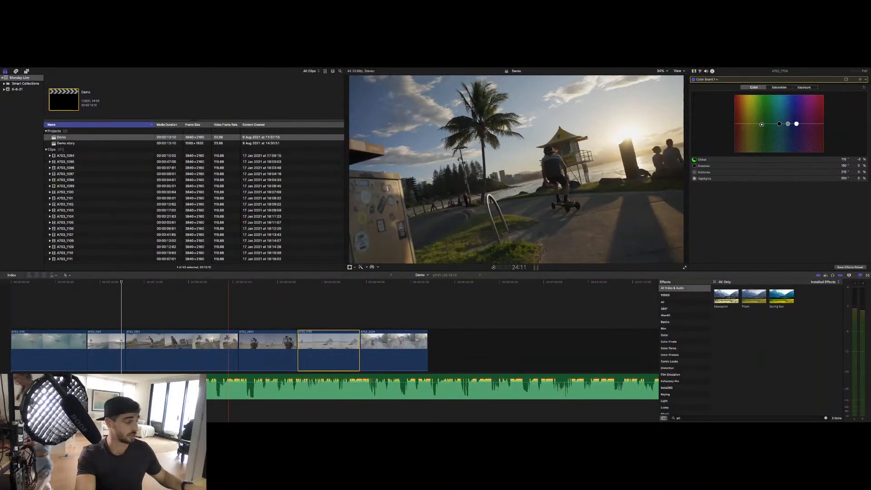
{"action": "scroll", "coordinate": [228, 349], "scroll_direction": "right", "scroll_amount": 5}
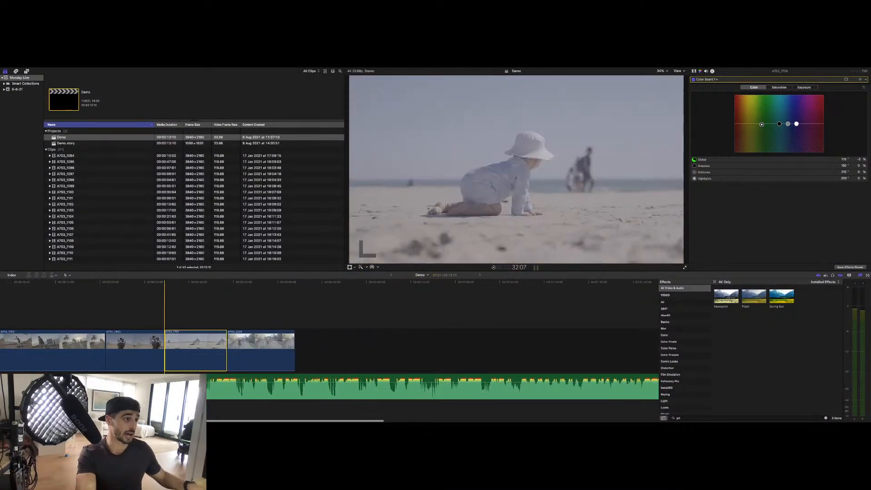
{"action": "scroll", "coordinate": [417, 350], "scroll_direction": "left", "scroll_amount": 5}
{"action": "scroll", "coordinate": [418, 349], "scroll_direction": "right", "scroll_amount": 5}
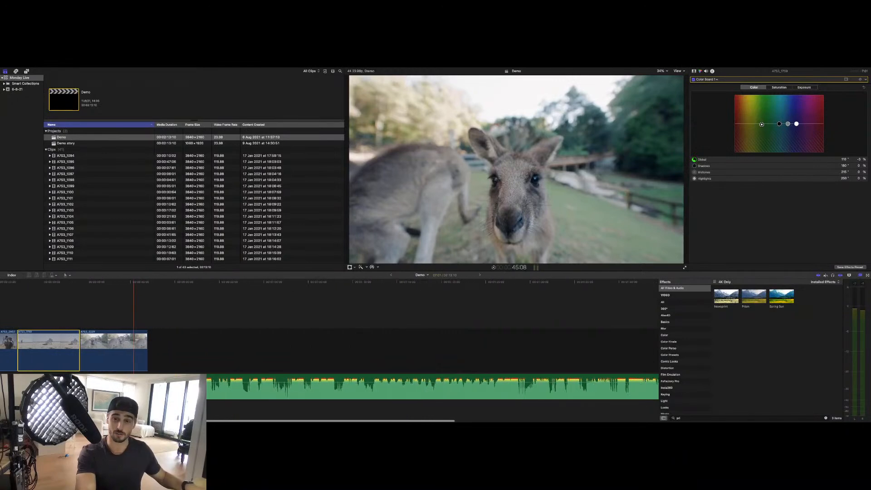
{"action": "scroll", "coordinate": [414, 349], "scroll_direction": "left", "scroll_amount": 5}
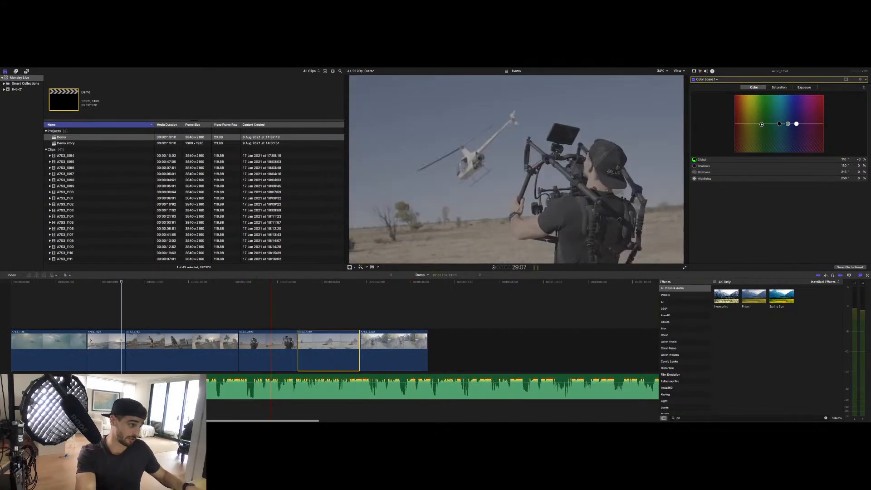
Step: Examine the helicopter clip up close and the sequence as a whole, ending at the start of the timeline
{"action": "scroll", "coordinate": [271, 349], "scroll_direction": "up", "scroll_amount": 5}
{"action": "scroll", "coordinate": [271, 349], "scroll_direction": "up", "scroll_amount": 3}
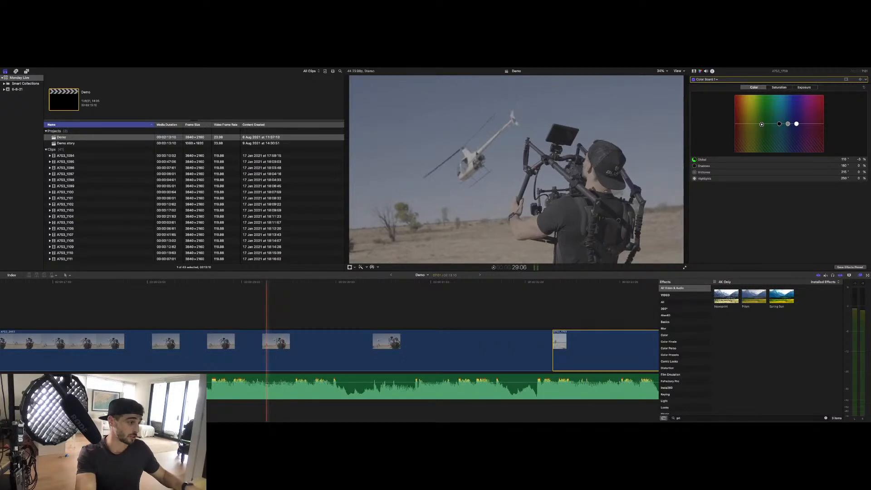
{"action": "scroll", "coordinate": [267, 349], "scroll_direction": "down", "scroll_amount": 8}
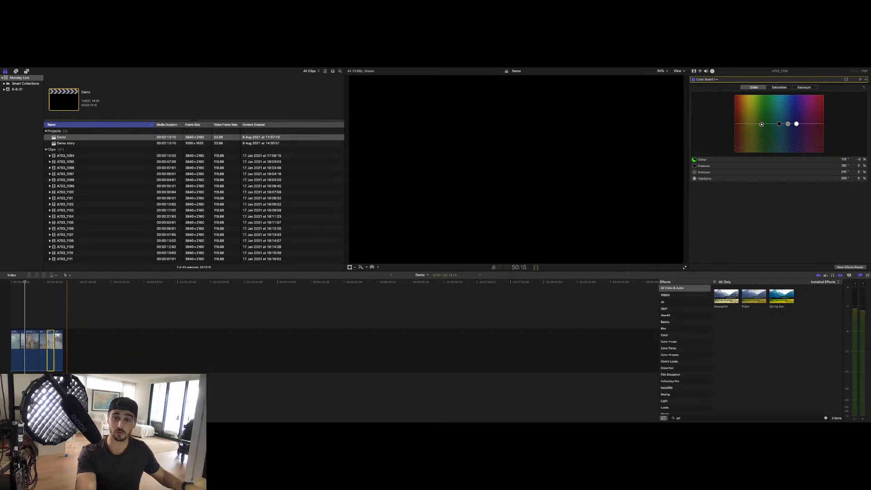
{"action": "scroll", "coordinate": [67, 349], "scroll_direction": "up", "scroll_amount": 6}
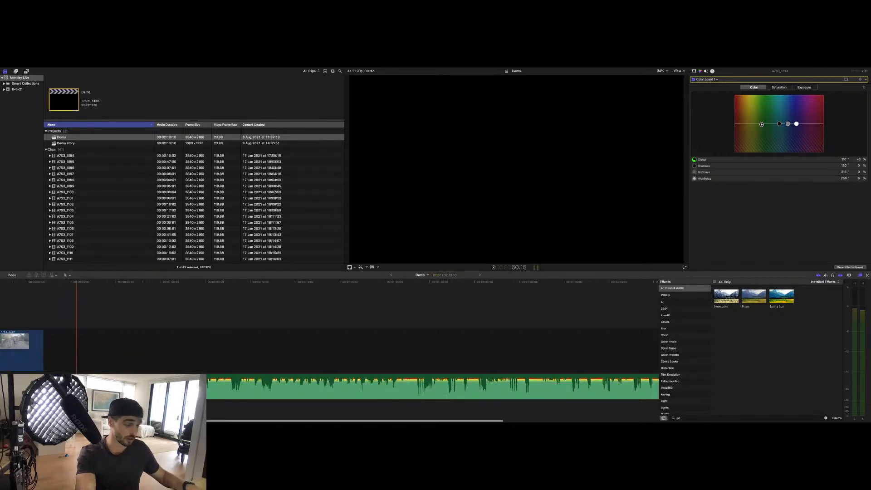
{"action": "scroll", "coordinate": [330, 349], "scroll_direction": "left", "scroll_amount": 6}
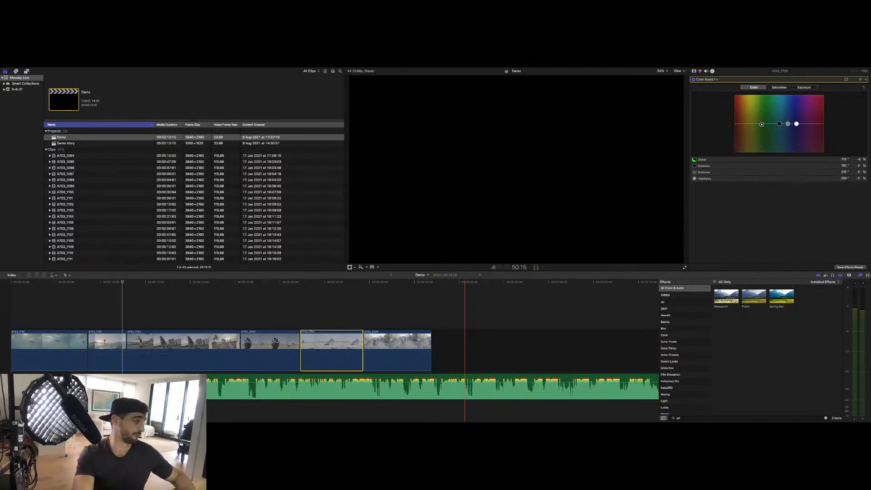
{"action": "scroll", "coordinate": [106, 342], "scroll_direction": "right", "scroll_amount": 1}
{"action": "scroll", "coordinate": [106, 342], "scroll_direction": "left", "scroll_amount": 1}
{"action": "scroll", "coordinate": [107, 343], "scroll_direction": "right", "scroll_amount": 5}
{"action": "scroll", "coordinate": [107, 342], "scroll_direction": "left", "scroll_amount": 3}
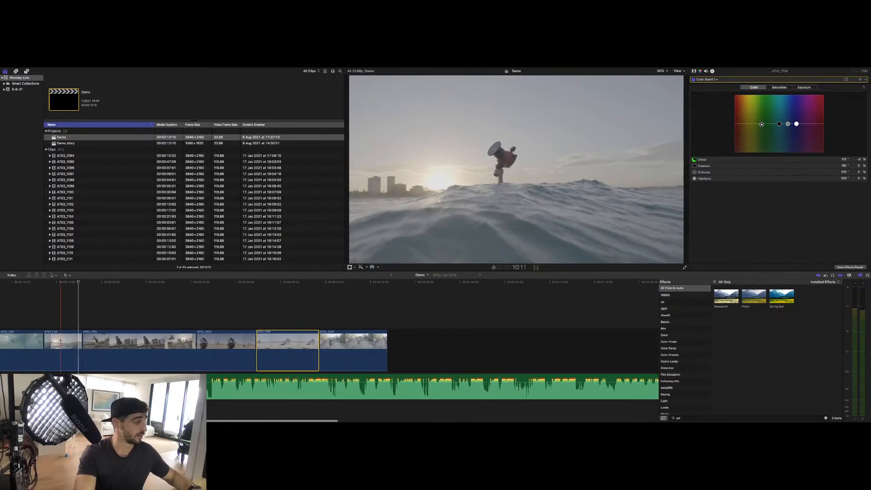
{"action": "scroll", "coordinate": [74, 345], "scroll_direction": "left", "scroll_amount": 3}
{"action": "scroll", "coordinate": [122, 345], "scroll_direction": "right", "scroll_amount": 1}
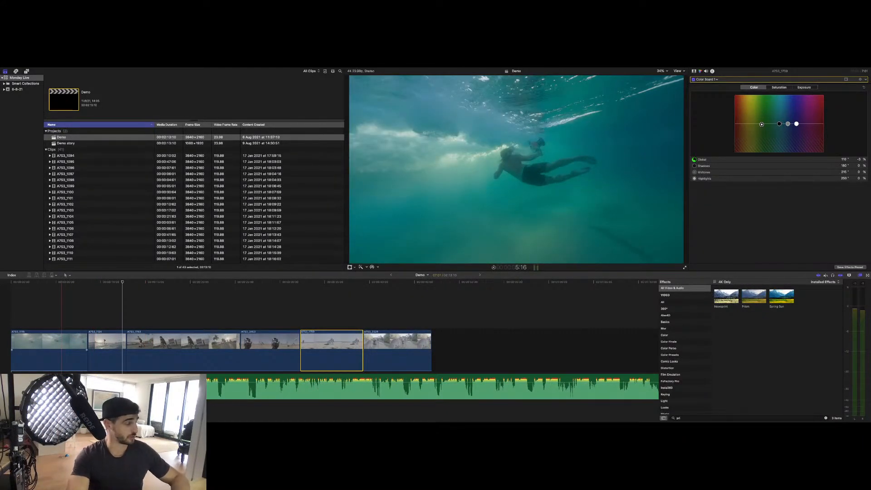
Step: Insert a copy of the opening underwater clip at the start of the timeline
{"action": "left_click", "coordinate": [34, 351]}
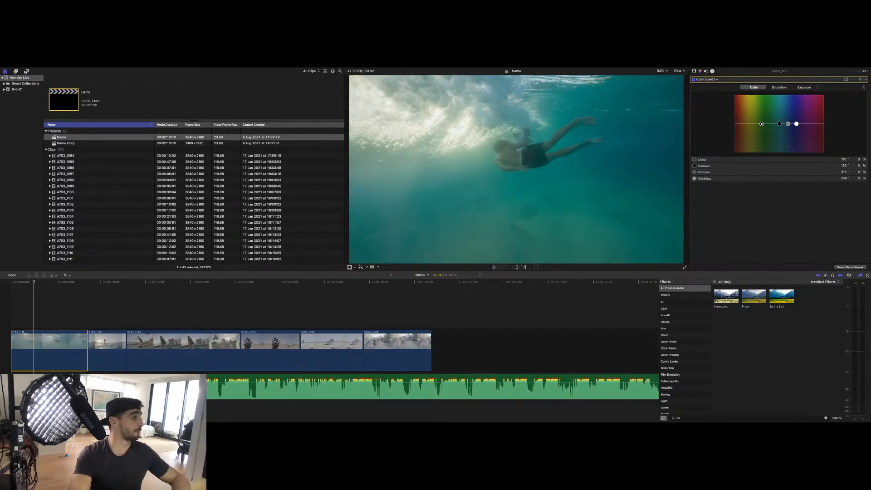
{"action": "key", "text": "super+Tab"}
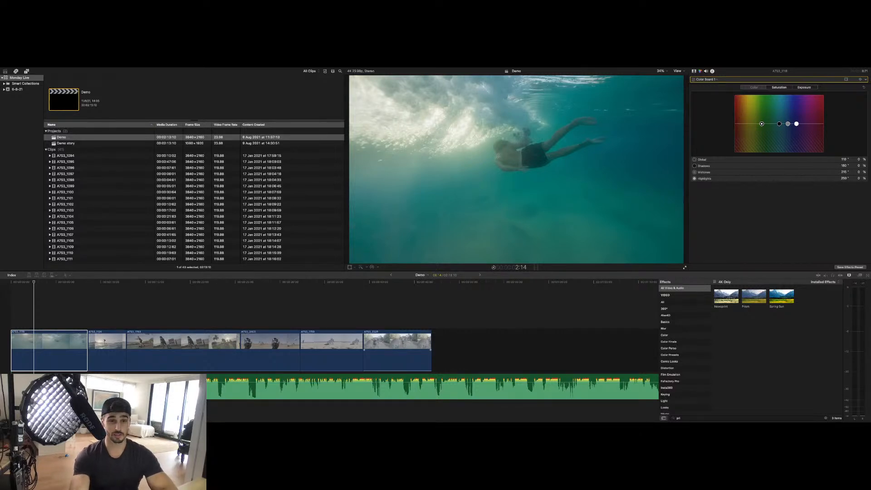
{"action": "key", "text": "super+Tab"}
{"action": "key", "text": "super+Tab"}
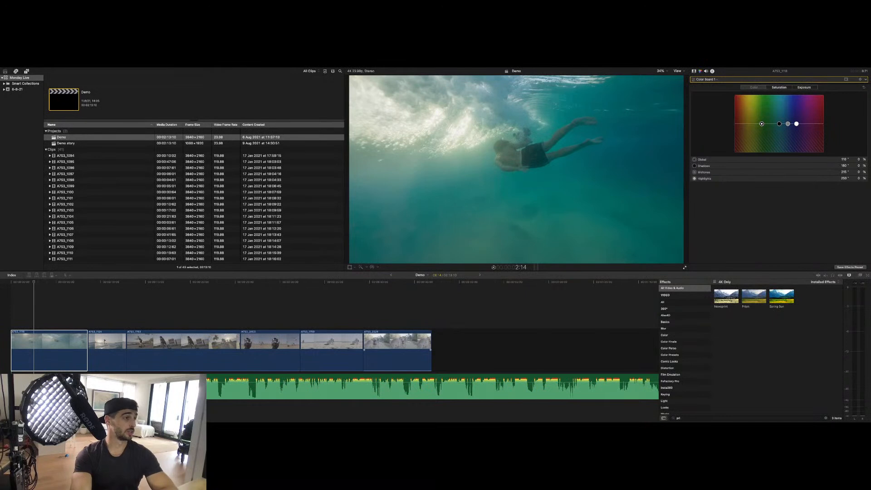
{"action": "key", "text": "super+Tab"}
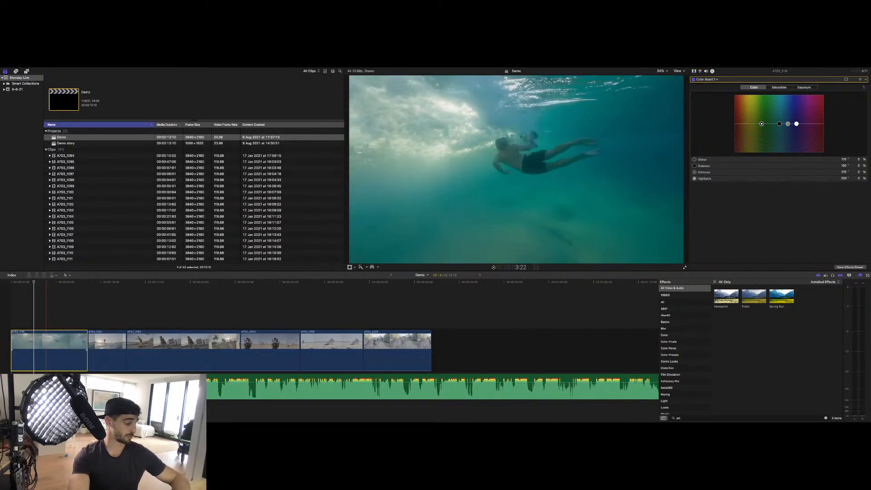
{"action": "key", "text": "super+v"}
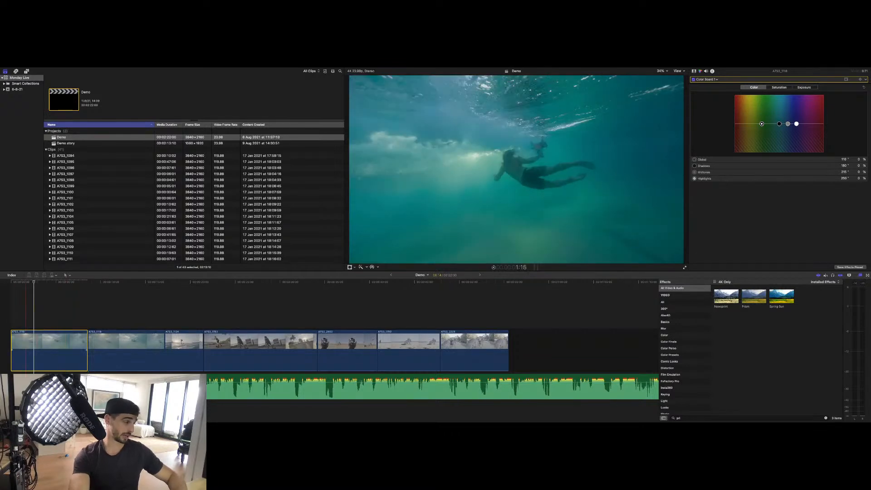
Step: Undo the move of the copied clip above the storyline and extend the end of the first underwater clip by about 18 seconds
{"action": "left_click_drag", "start_coordinate": [46, 347], "coordinate": [46, 300]}
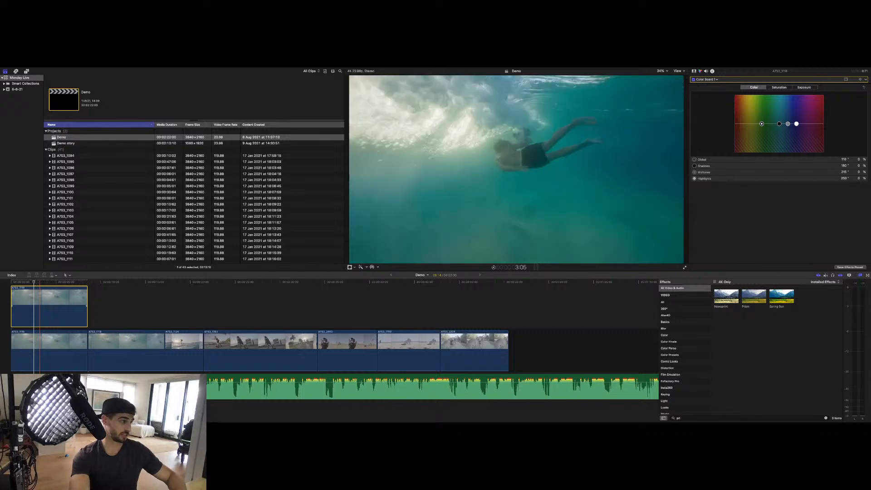
{"action": "key", "text": "super+z"}
{"action": "left_click", "coordinate": [44, 350]}
{"action": "left_click_drag", "start_coordinate": [88, 349], "coordinate": [249, 350]}
{"action": "left_click", "coordinate": [56, 358]}
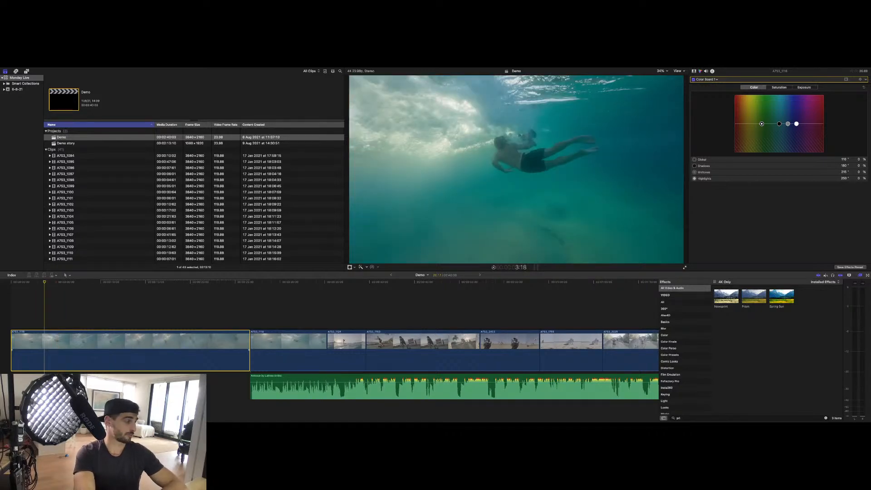
Step: Trim the first clip's start at 3:18 and shorten its end, and extend its start back out by about two seconds
{"action": "key", "text": "alt+bracketleft"}
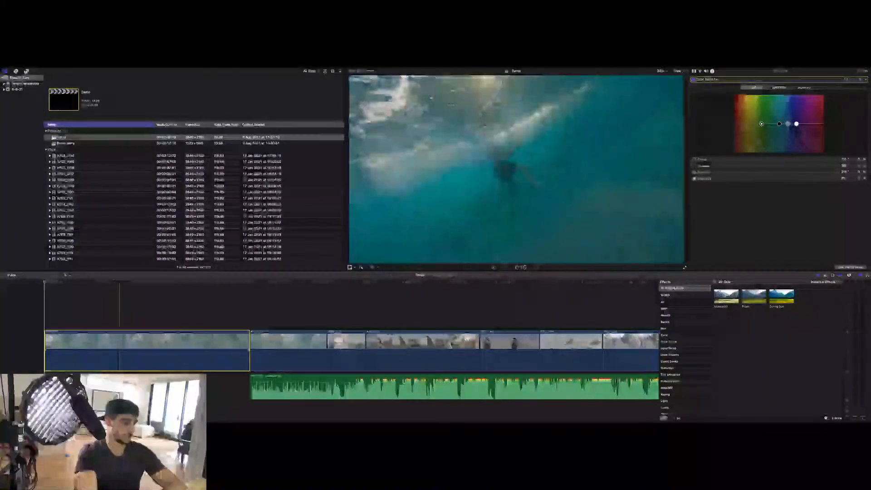
{"action": "key", "text": "alt+bracketright"}
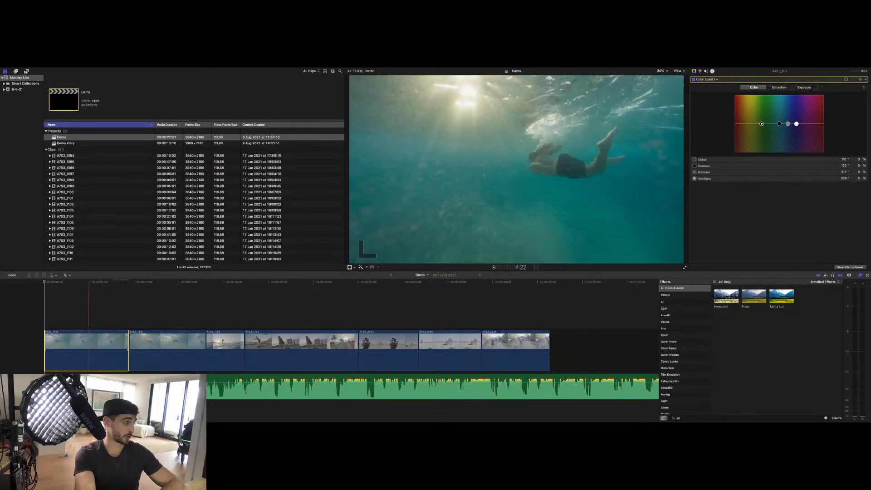
{"action": "mouse_move", "coordinate": [45, 350]}
{"action": "left_mouse_down"}
{"action": "mouse_move", "coordinate": [64, 349]}
{"action": "mouse_move", "coordinate": [21, 350]}
{"action": "mouse_move", "coordinate": [68, 350]}
{"action": "mouse_move", "coordinate": [28, 349]}
{"action": "left_mouse_up"}
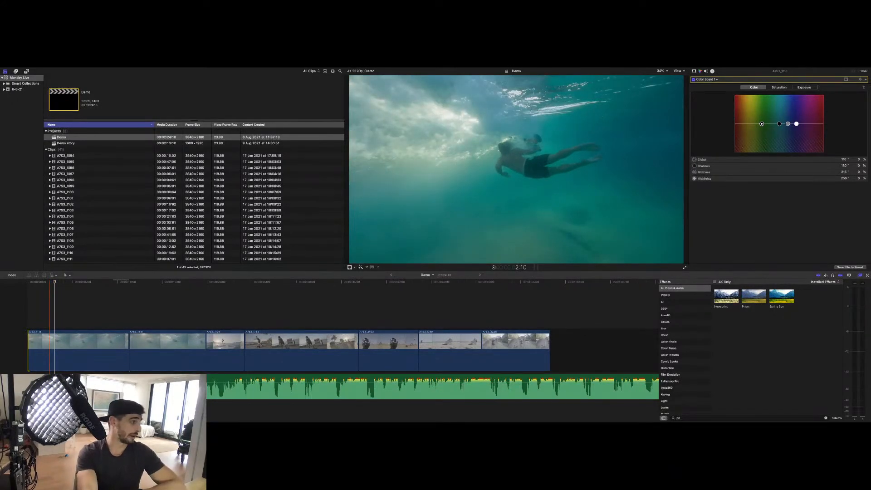
Step: Trim the first underwater clip's start at 2:04 and its end at 7:11
{"action": "left_click", "coordinate": [46, 352]}
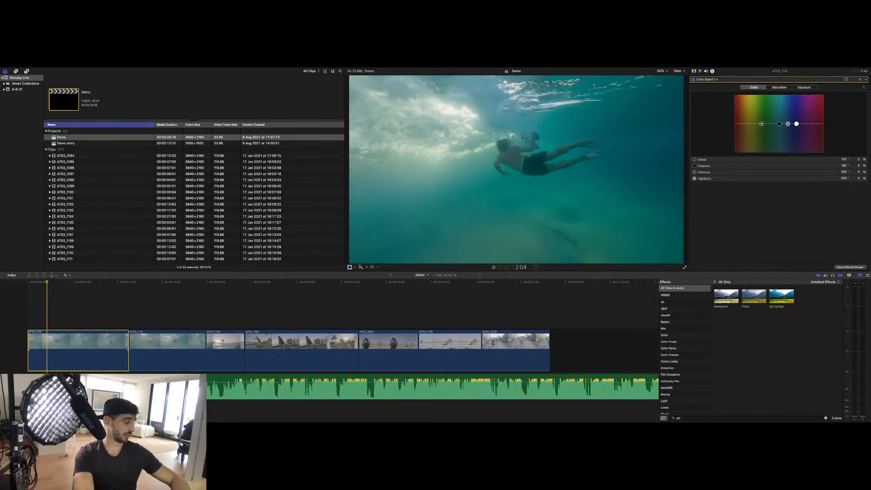
{"action": "key", "text": "alt+bracketleft"}
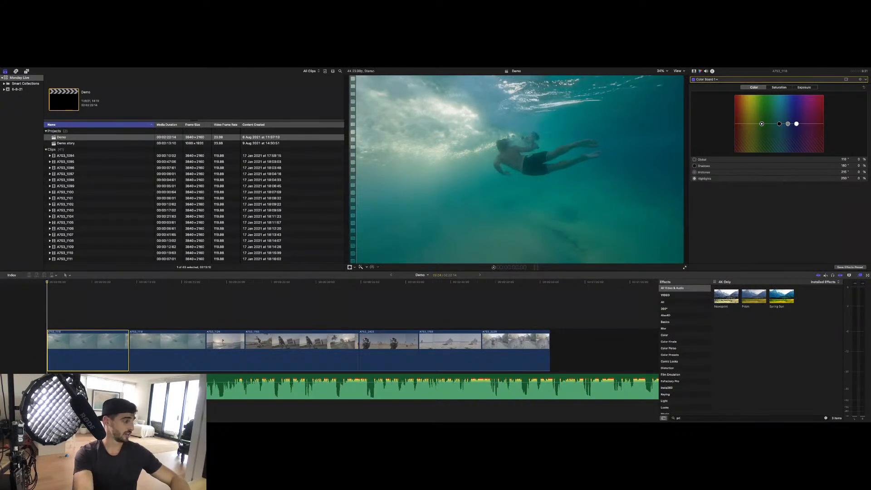
{"action": "key", "text": "space"}
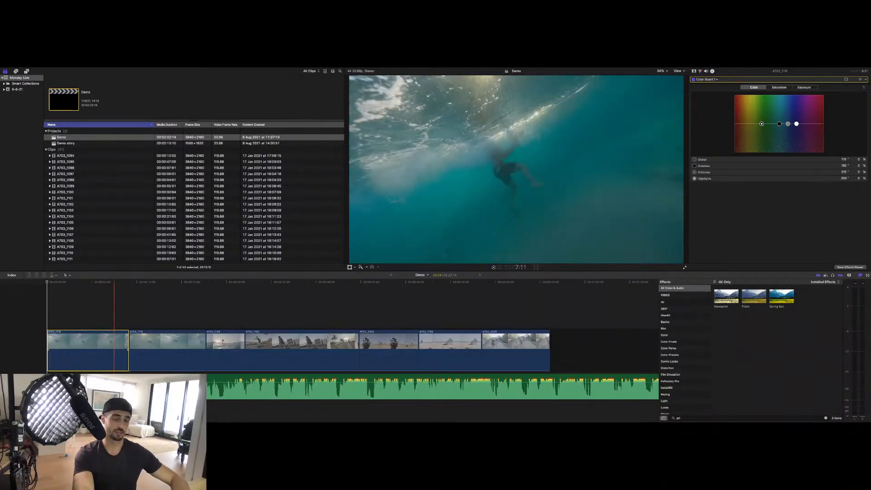
{"action": "key", "text": "alt+bracketright"}
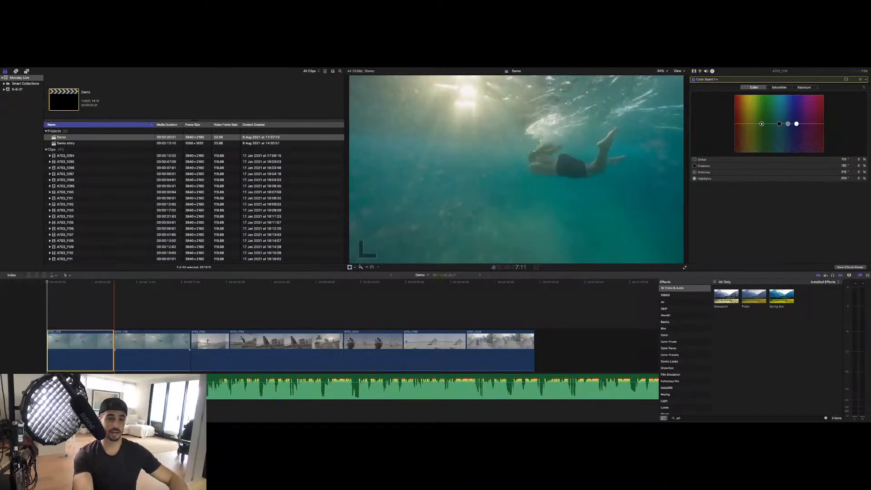
Step: Extend the first underwater clip's end by about 12 seconds and blade it near its start and near its end
{"action": "left_click_drag", "start_coordinate": [113, 356], "coordinate": [220, 356]}
{"action": "key", "text": "c"}
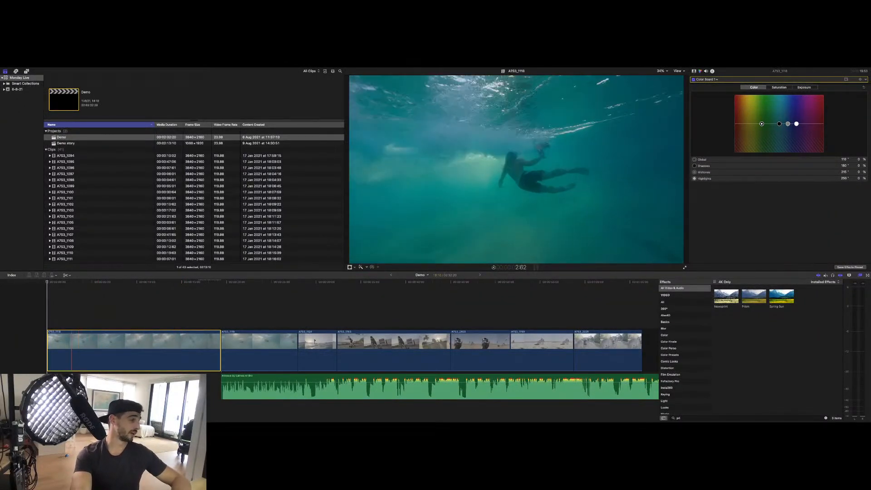
{"action": "left_click", "coordinate": [77, 351]}
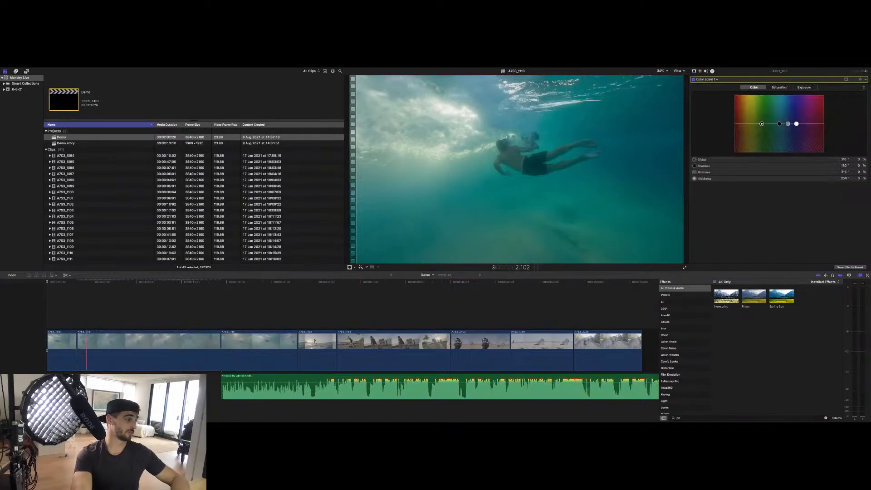
{"action": "left_click", "coordinate": [195, 351]}
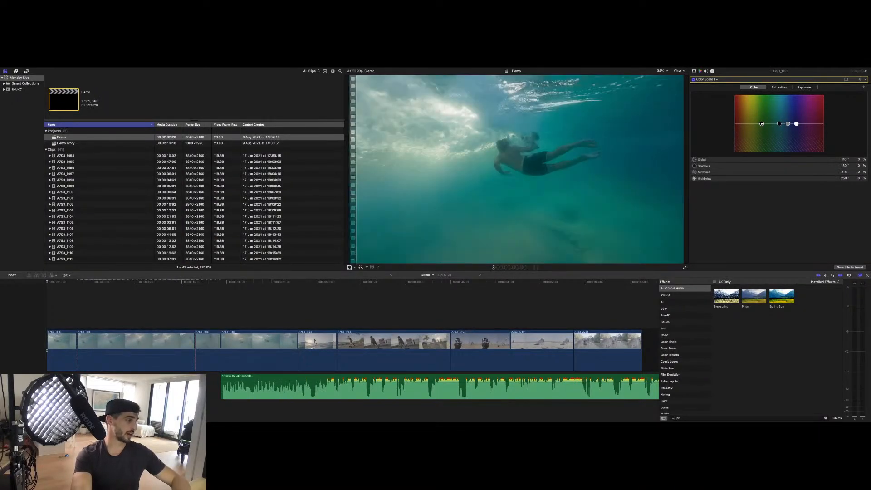
Step: Delete the short leading and trailing pieces cut from the extended underwater clip, keeping the middle section
{"action": "key", "text": "a"}
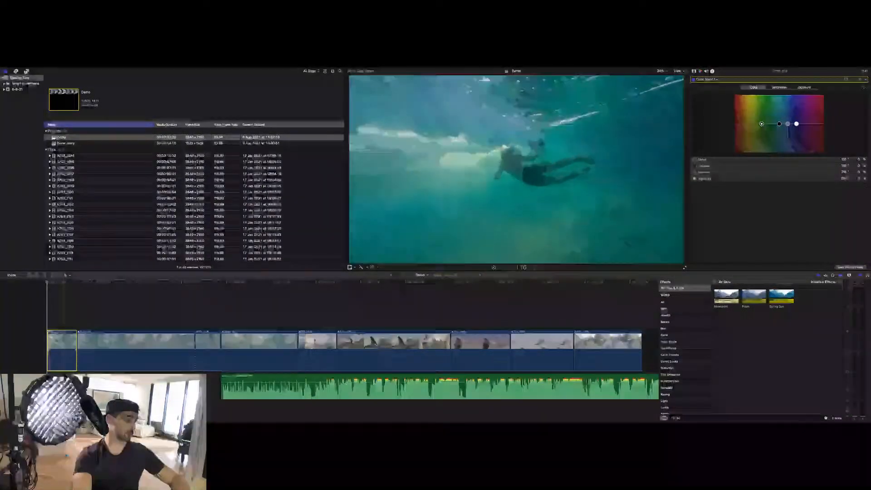
{"action": "key", "text": "BackSpace"}
{"action": "left_click", "coordinate": [177, 349]}
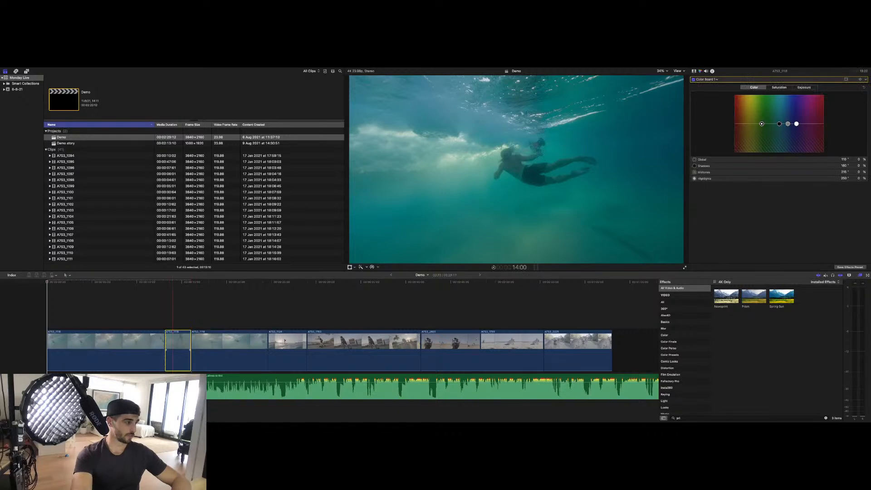
{"action": "key", "text": "BackSpace"}
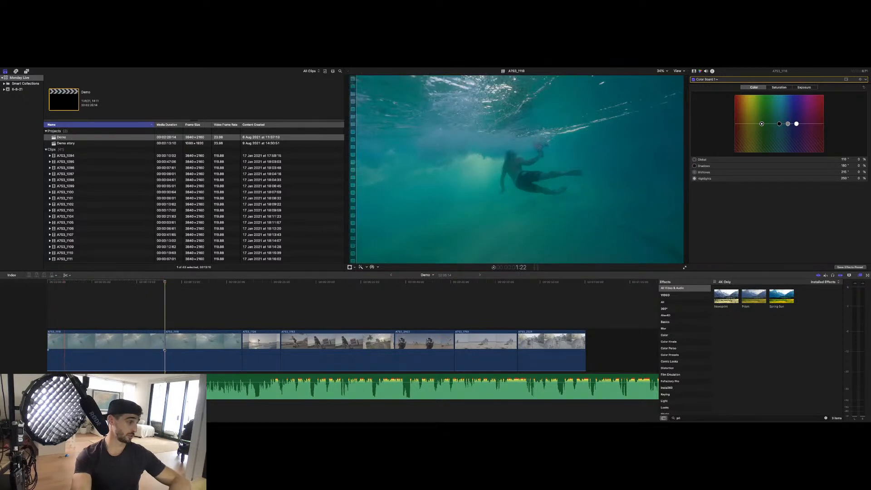
Step: Blade the first underwater clip about two seconds in and delete the leading piece
{"action": "key", "text": "b"}
{"action": "left_click", "coordinate": [64, 352]}
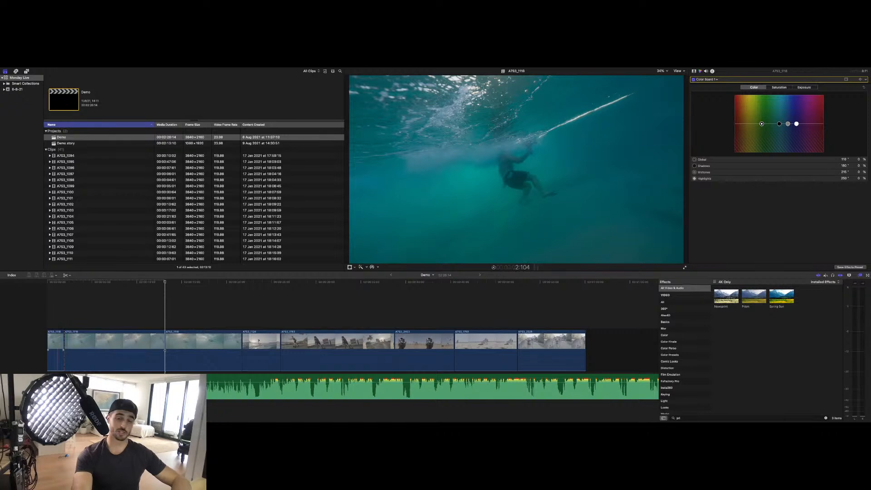
{"action": "key", "text": "a"}
{"action": "left_click", "coordinate": [56, 356]}
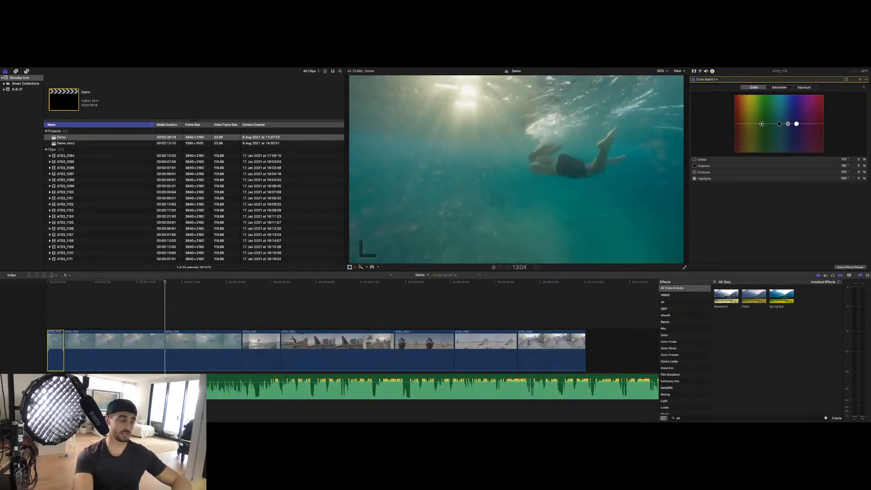
{"action": "key", "text": "Delete"}
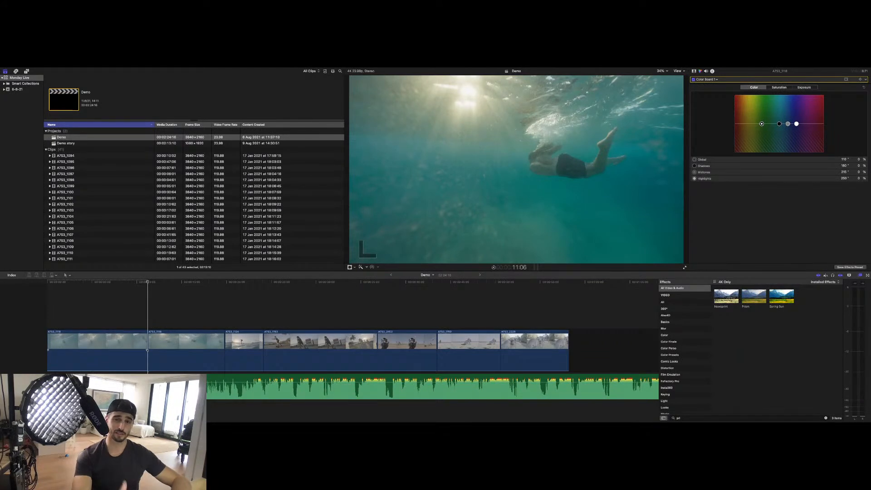
Step: Trim about 1.7 seconds off the first underwater clip's start at the playhead using the Trim Start command
{"action": "left_click", "coordinate": [72, 343]}
{"action": "key", "text": "alt+bracketleft"}
{"action": "key", "text": "alt+bracketleft"}
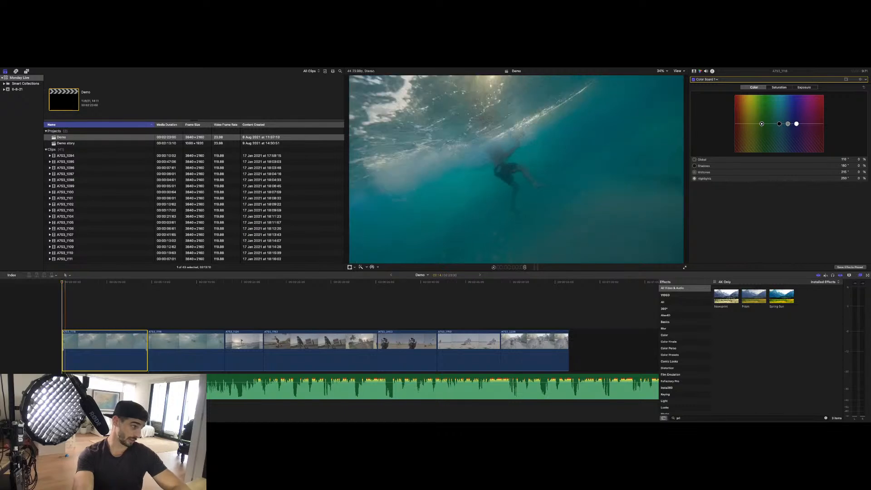
Step: Extend the first clip's start by one second, and retrim its start at 1:00 and its end by about 1.5 seconds
{"action": "left_click_drag", "start_coordinate": [62, 351], "coordinate": [54, 352]}
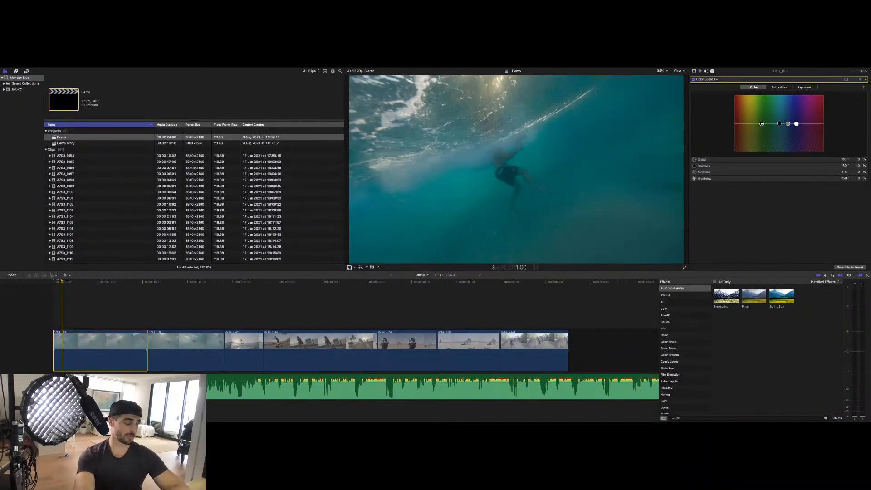
{"action": "key", "text": "alt+["}
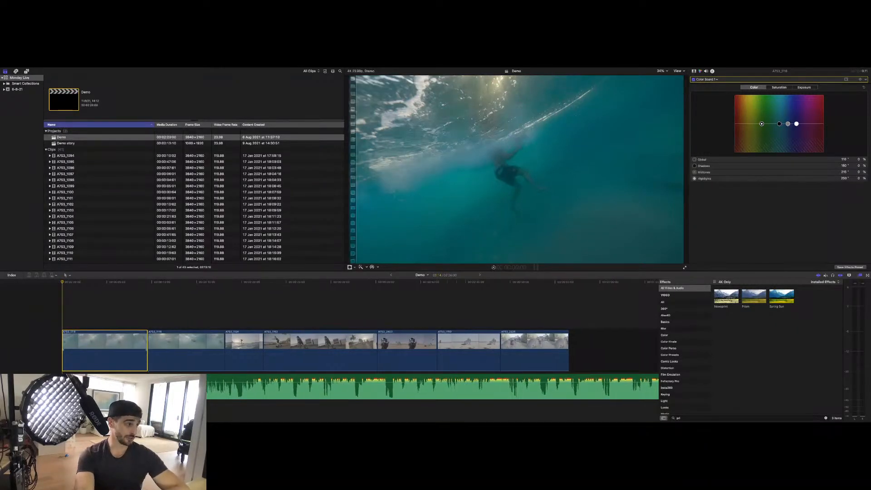
{"action": "key", "text": "alt+]"}
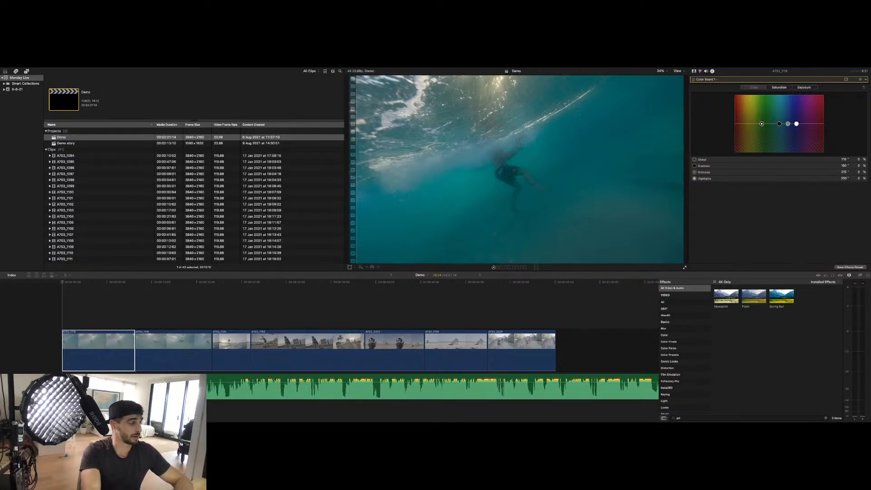
Step: Play the crawling baby clip and shuttle backwards through the timeline at increasing speed, stopping over the first underwater clip
{"action": "key", "text": "space"}
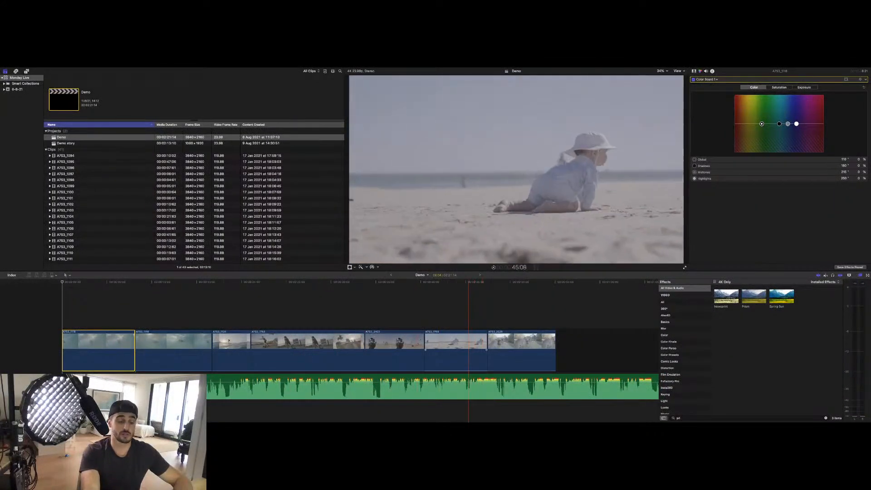
{"action": "key", "text": "space"}
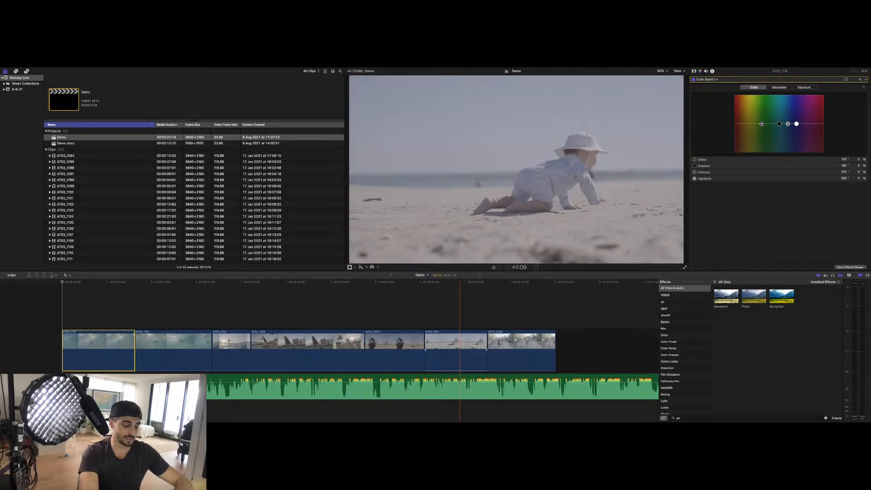
{"action": "key", "text": "j"}
{"action": "key", "text": "j"}
{"action": "key", "text": "j"}
{"action": "key", "text": "j"}
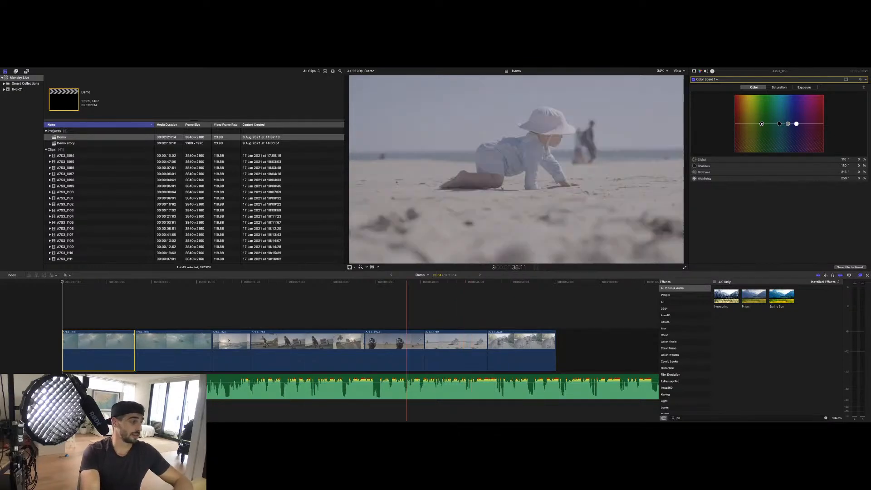
{"action": "key", "text": "k"}
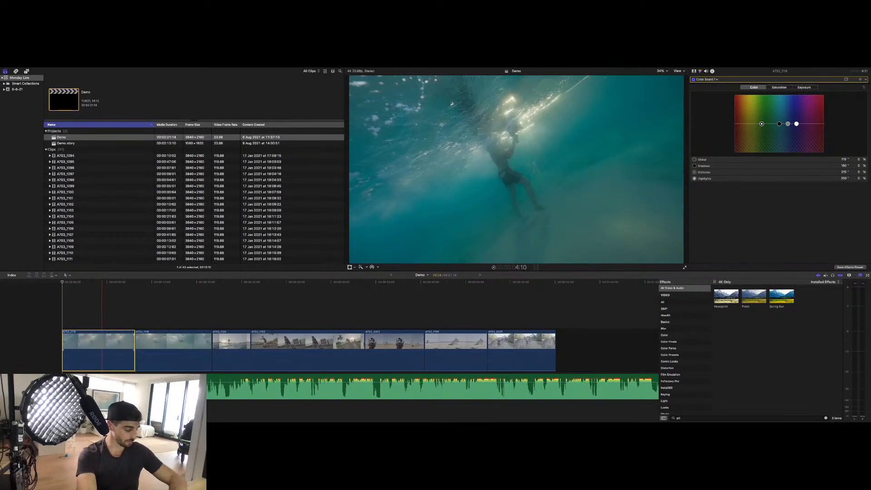
Step: Delete the duplicate underwater clip at the start of the timeline and select the remaining underwater clip
{"action": "key", "text": "Delete"}
{"action": "key", "text": "space"}
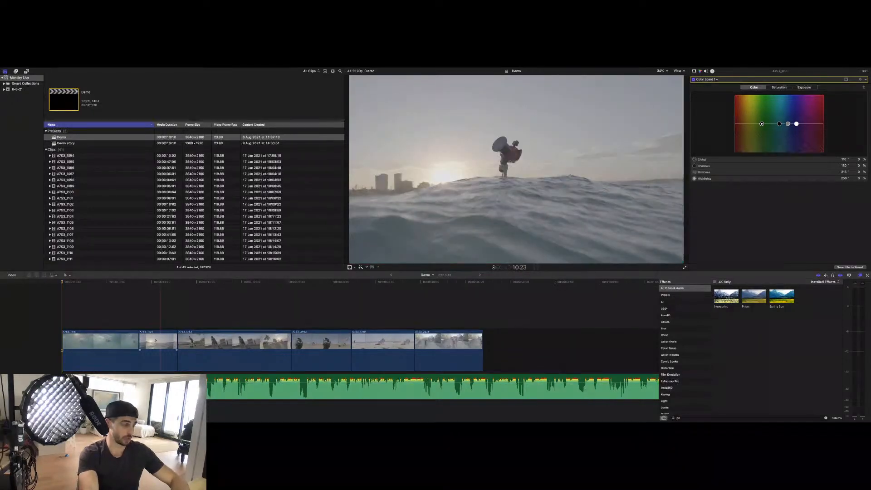
{"action": "left_click", "coordinate": [107, 359]}
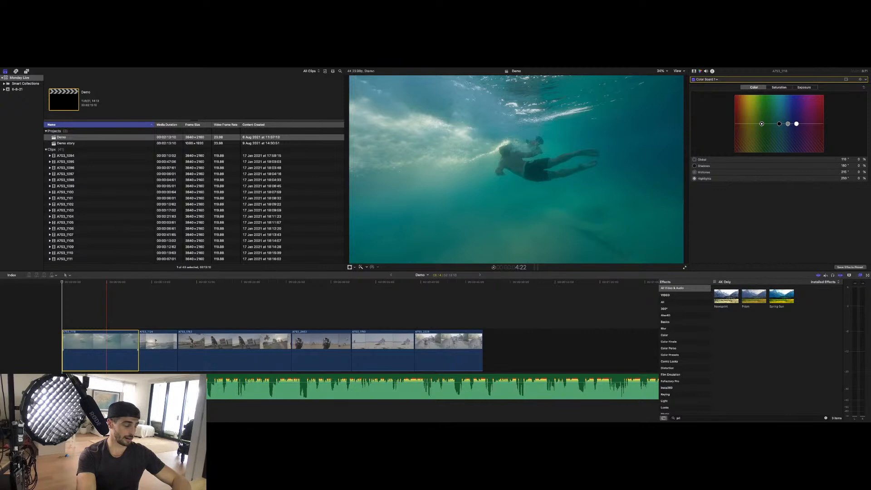
Step: Play the timeline and shuttle through the footage in reverse and forward, starting and stopping playback at different points
{"action": "key", "text": "space"}
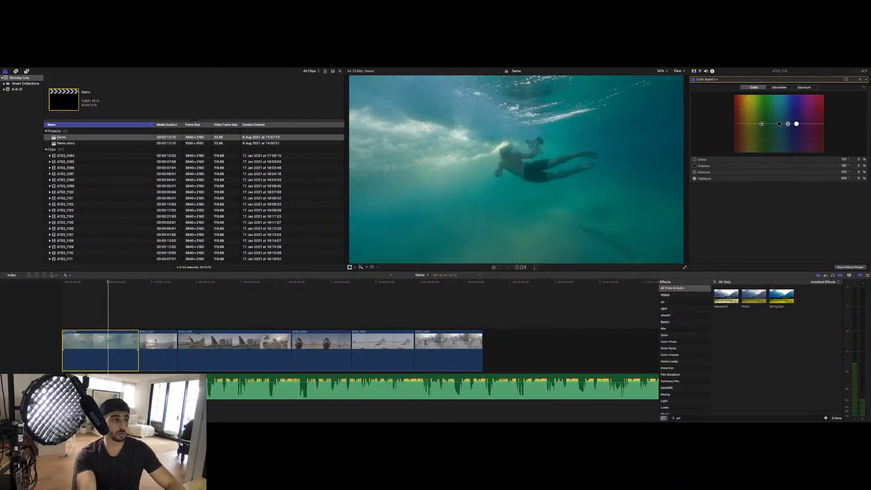
{"action": "key", "text": "j"}
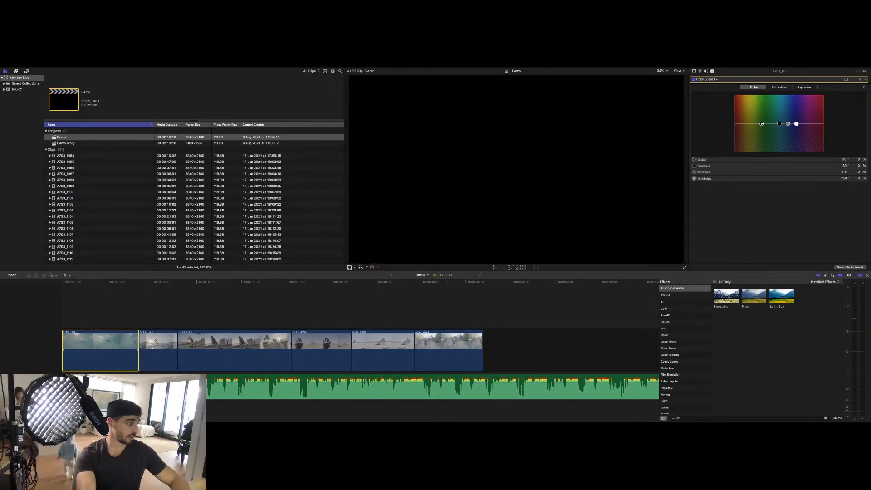
{"action": "key", "text": "l"}
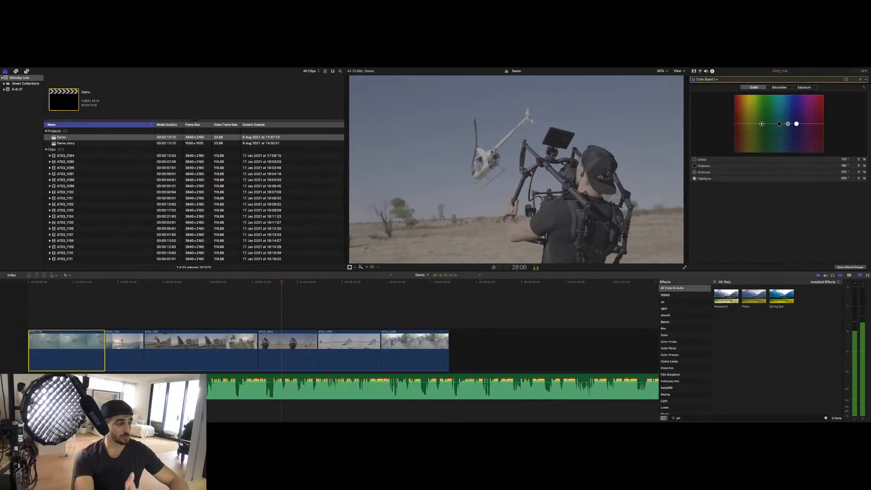
{"action": "key", "text": "space"}
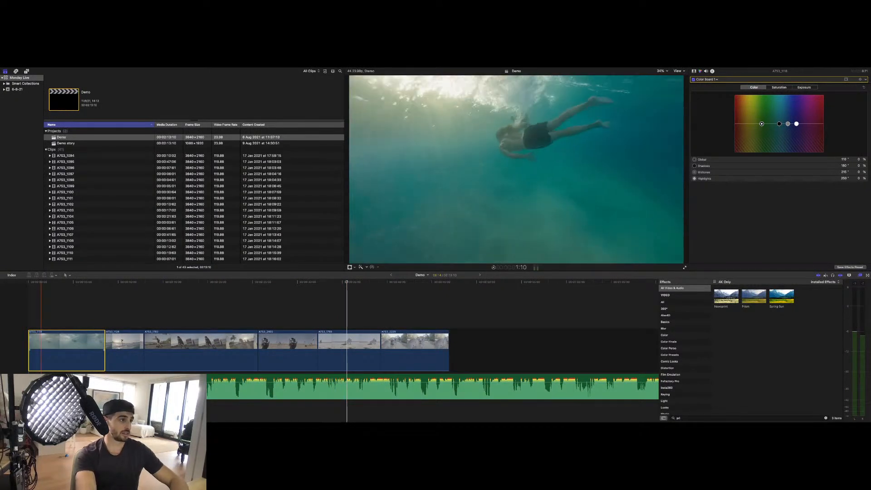
{"action": "key", "text": "space"}
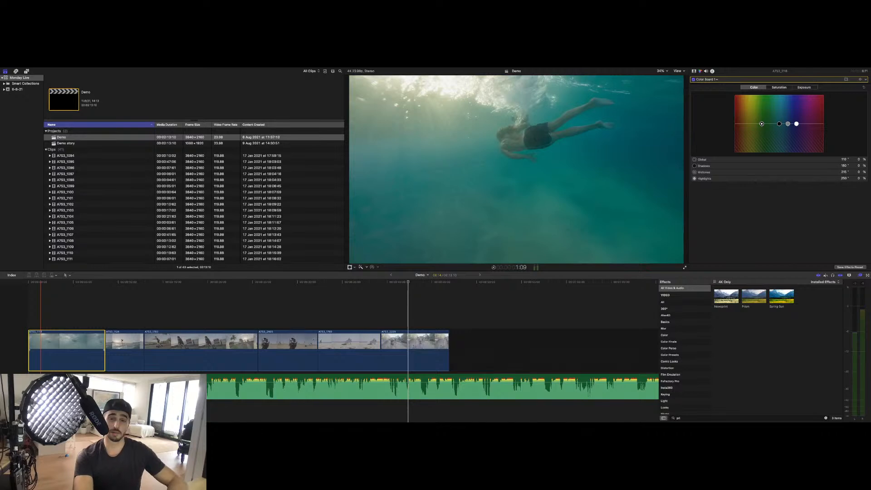
{"action": "key", "text": "space"}
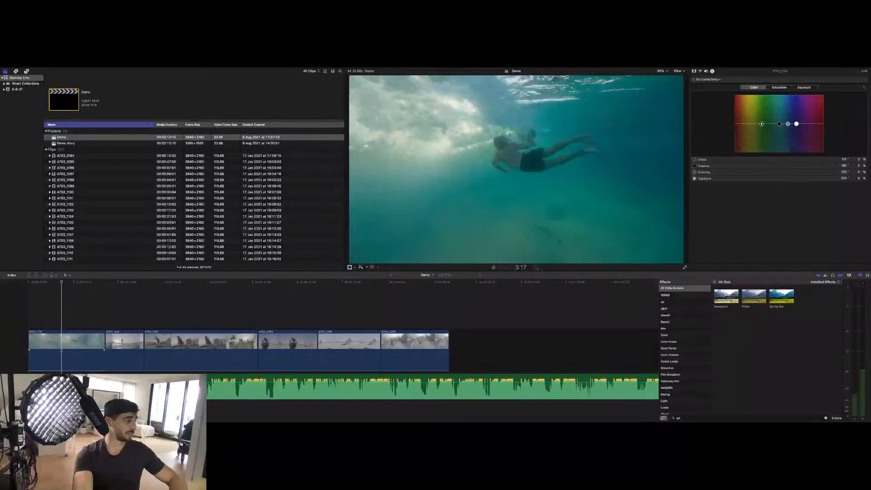
Step: Select the timeline clips one after another, from the opening underwater clip to the crawling baby clip
{"action": "left_click", "coordinate": [79, 349]}
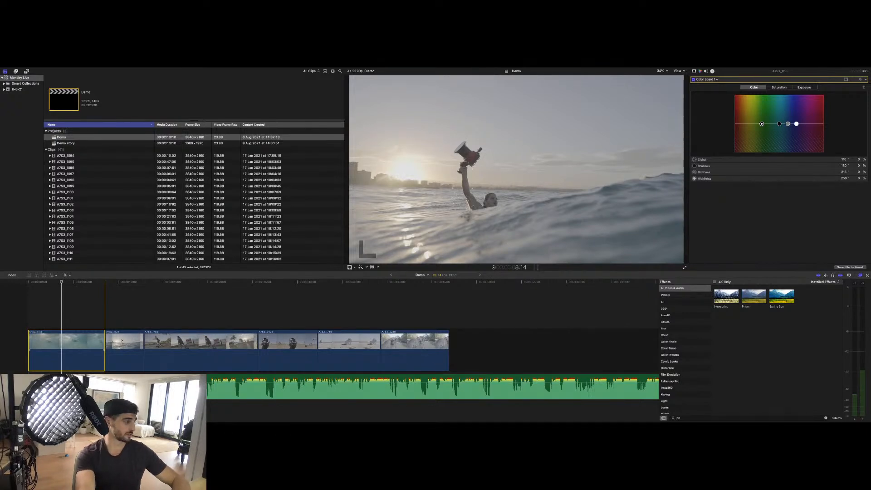
{"action": "left_click", "coordinate": [115, 353]}
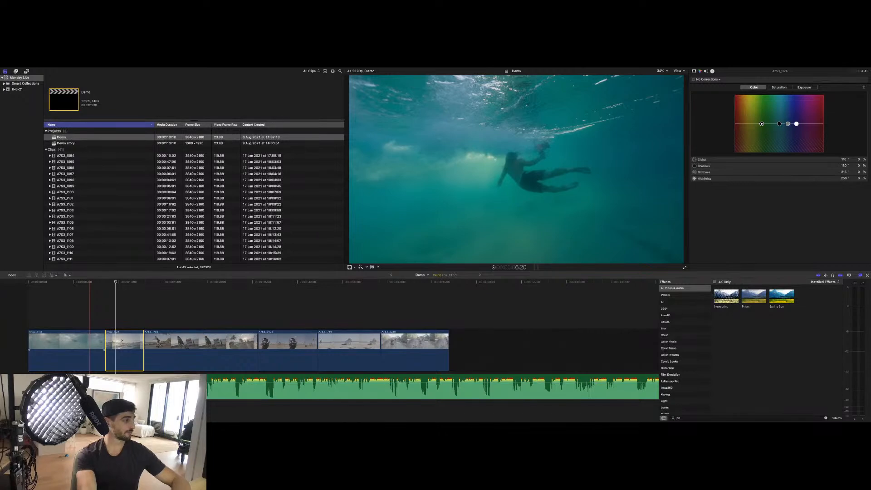
{"action": "left_click", "coordinate": [89, 353]}
{"action": "left_click", "coordinate": [111, 353]}
{"action": "left_click", "coordinate": [174, 353]}
{"action": "left_click", "coordinate": [291, 353]}
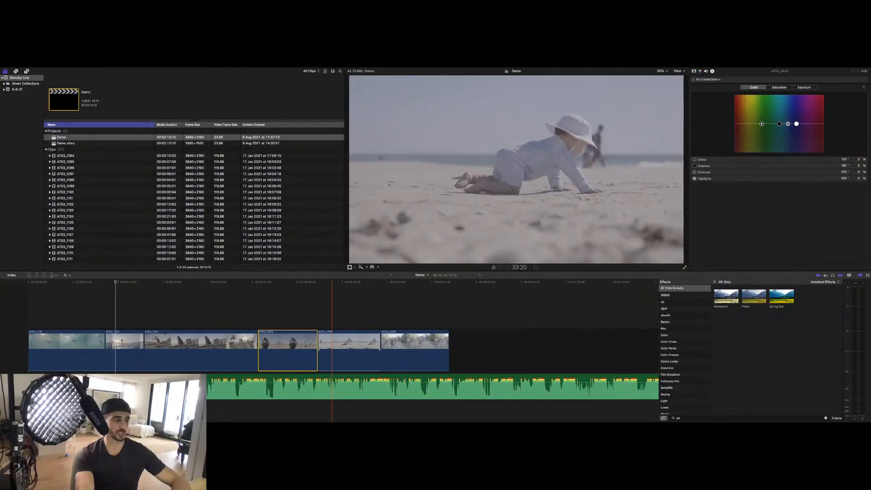
{"action": "left_click", "coordinate": [332, 352]}
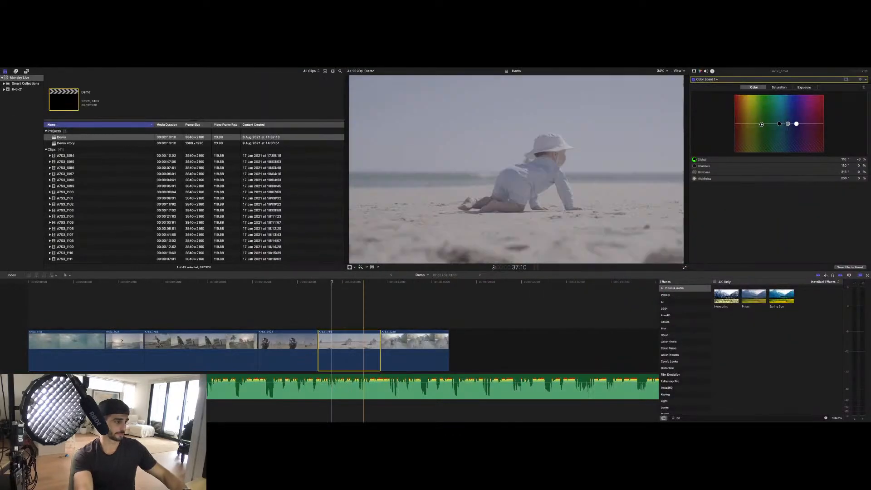
Step: Place the playhead in the crawling baby clip and jump to the edit points before and after it
{"action": "left_click", "coordinate": [358, 313]}
{"action": "left_click", "coordinate": [350, 354]}
{"action": "key", "text": "Up"}
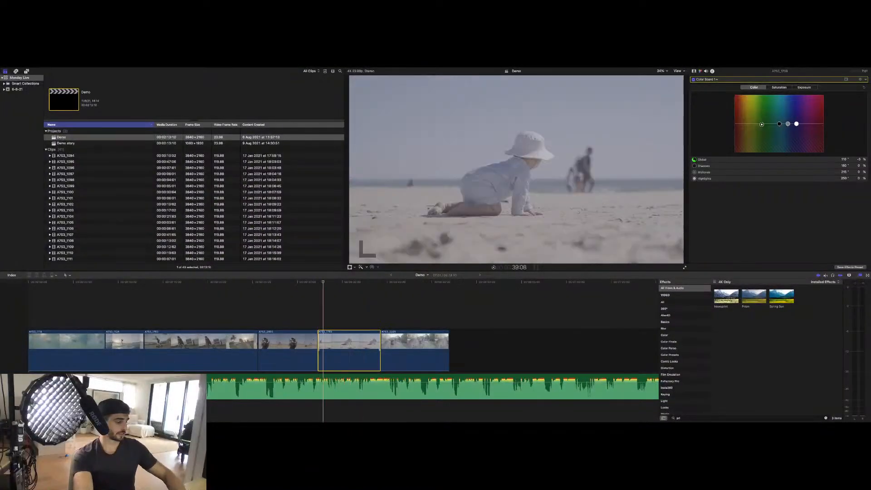
{"action": "key", "text": "Down"}
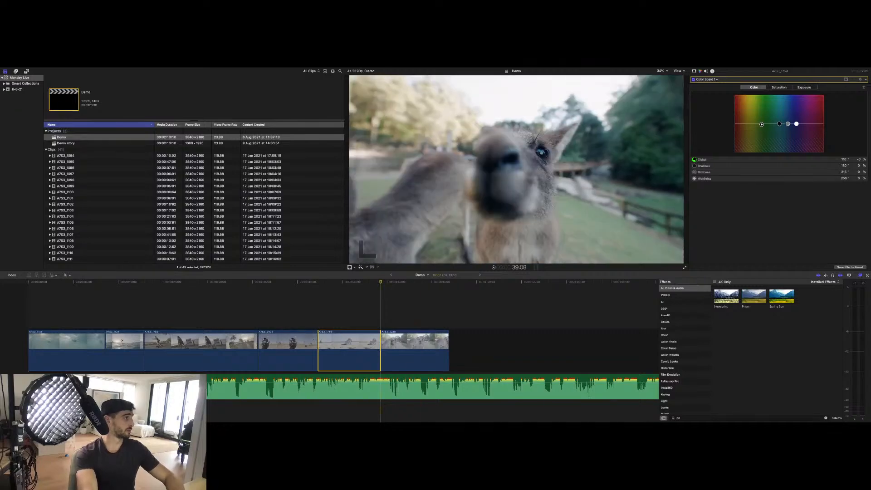
Step: Preview the timeline footage full screen and return to the editing window
{"action": "key", "text": "super+shift+f"}
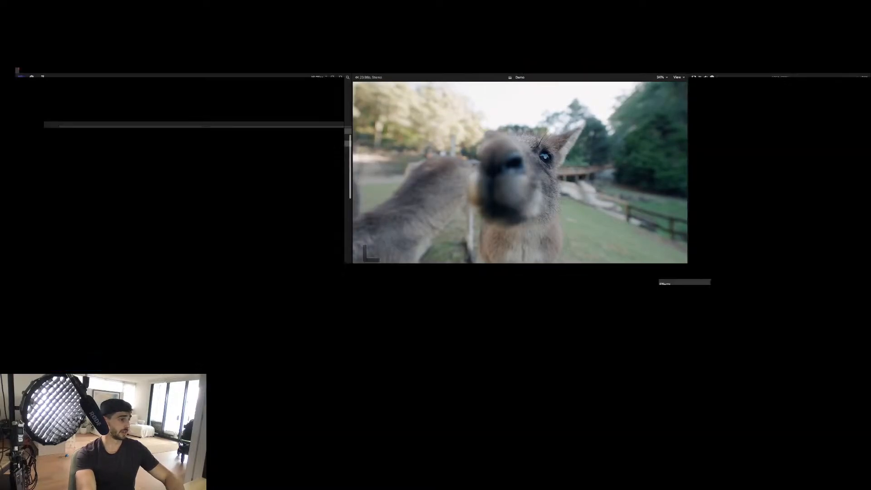
{"action": "key", "text": "Escape"}
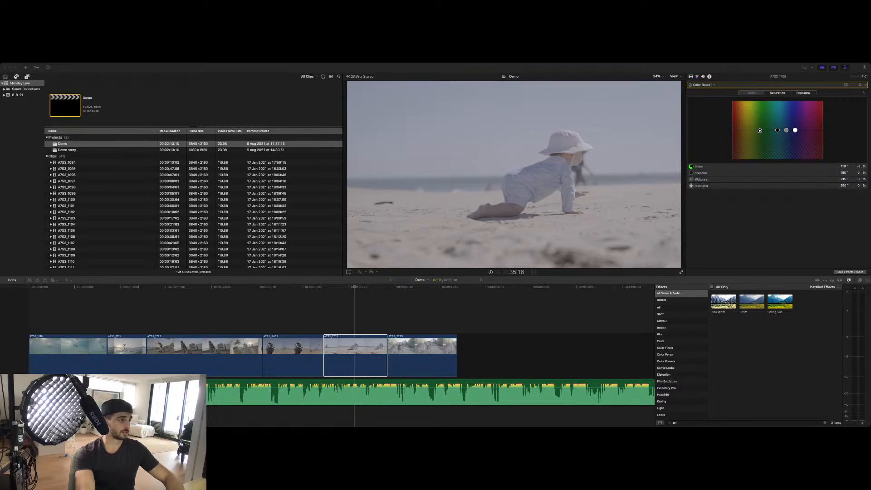
{"action": "key", "text": "super+Tab"}
Step: Play the crawling baby clip and shuttle it forward and in reverse at faster speeds
{"action": "key", "text": "space"}
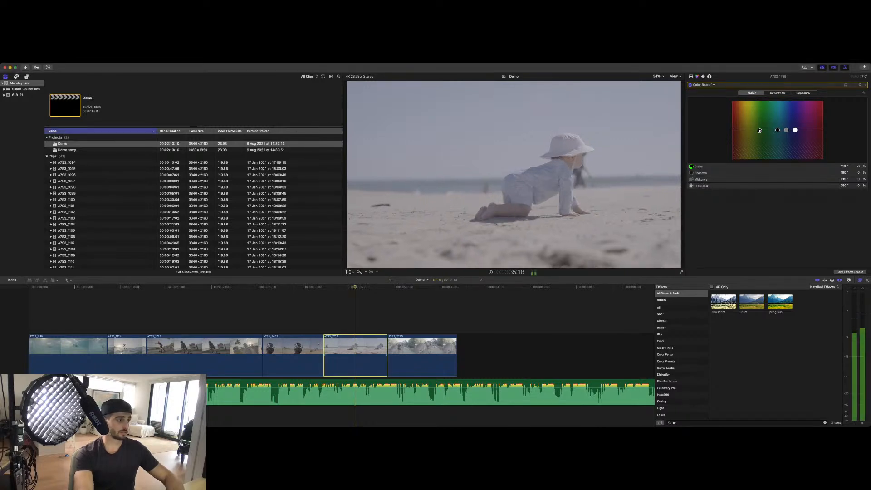
{"action": "key", "text": "l"}
{"action": "key", "text": "l"}
{"action": "key", "text": "j"}
{"action": "key", "text": "j"}
{"action": "key", "text": "l"}
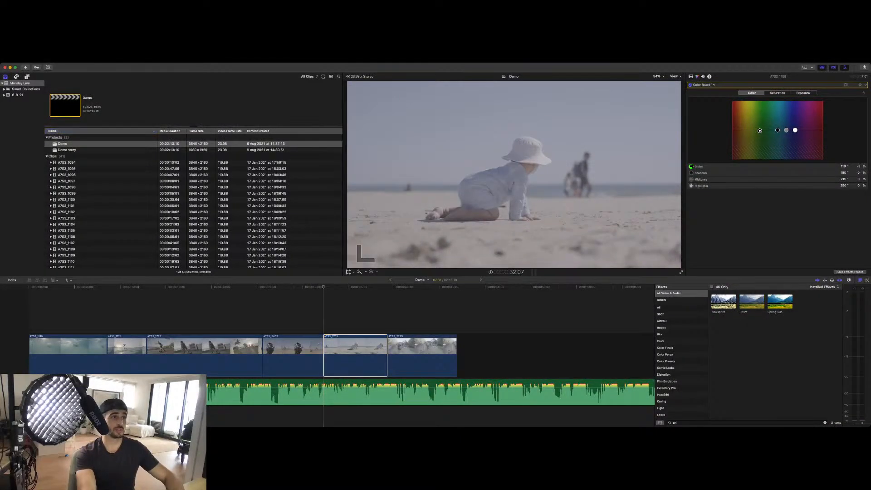
Step: Play the crawling baby clip from its start for a couple of seconds and stop playback
{"action": "key", "text": "super+Tab"}
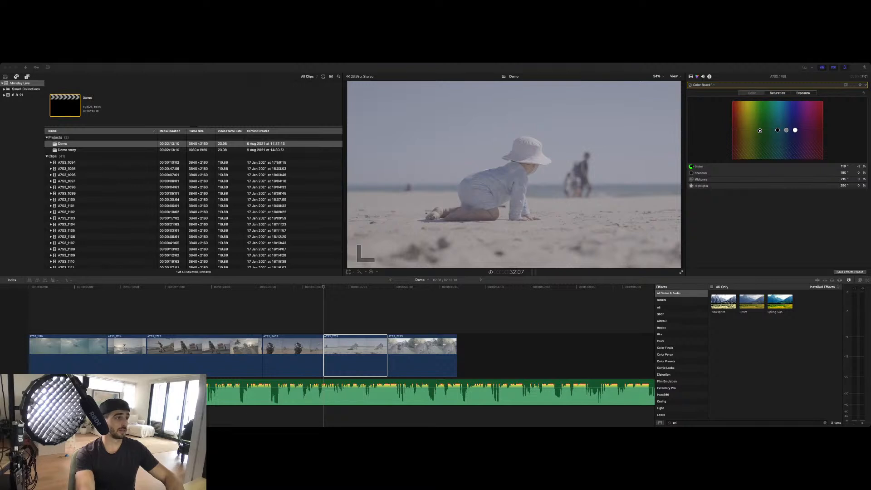
{"action": "key", "text": "super+Tab"}
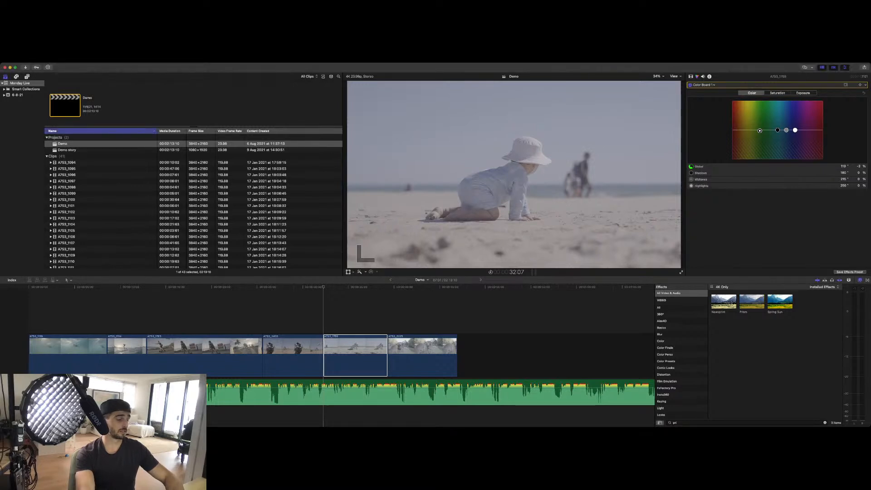
{"action": "key", "text": "space"}
{"action": "key", "text": "super+Tab"}
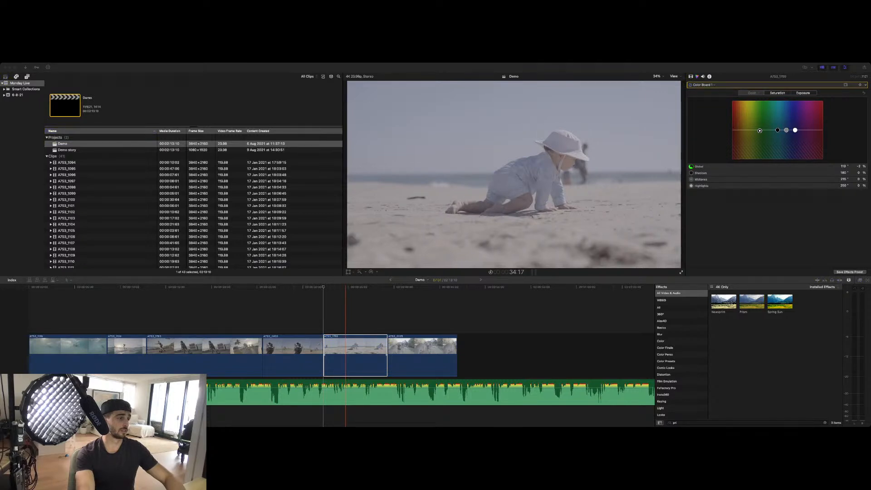
{"action": "key", "text": "super+Tab"}
{"action": "key", "text": "space"}
Step: Step the playhead back through the edit points, selecting the kangaroo, crawling baby and helicopter cameraman clips one by one
{"action": "key", "text": "Down"}
{"action": "key", "text": "Down"}
{"action": "left_click_drag", "start_coordinate": [456, 287], "coordinate": [345, 286]}
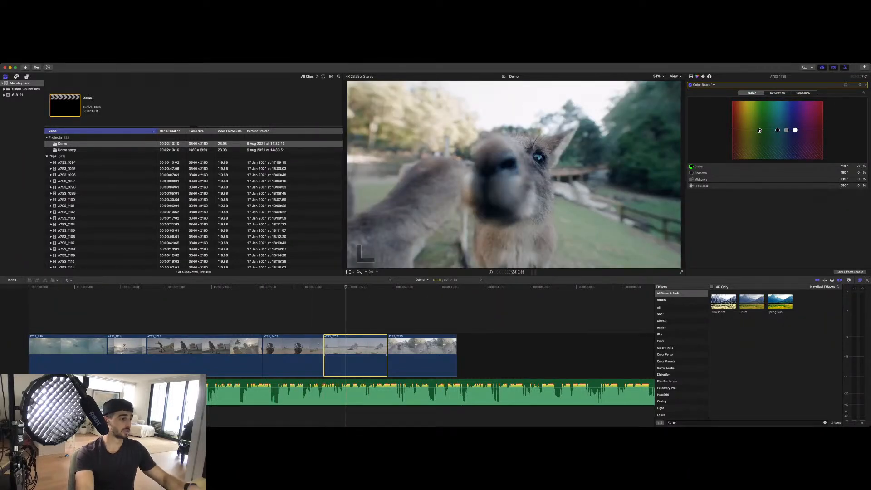
{"action": "key", "text": "Down"}
{"action": "key", "text": "c"}
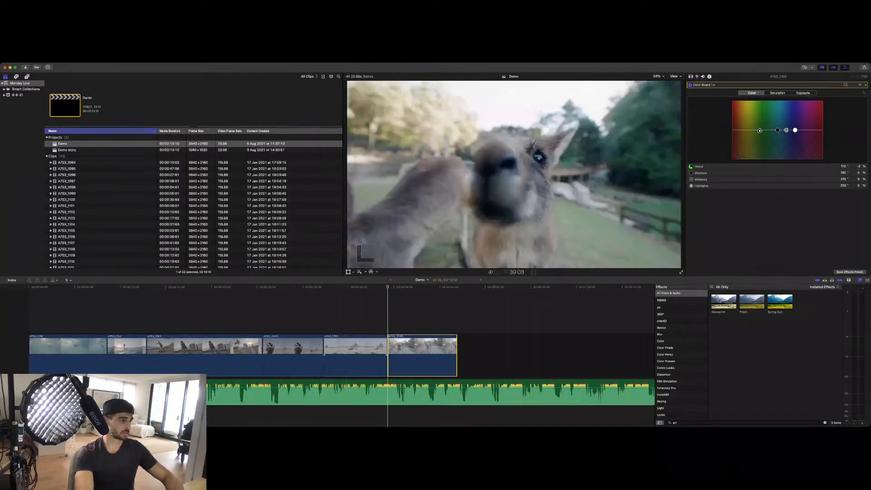
{"action": "key", "text": "Up"}
{"action": "key", "text": "c"}
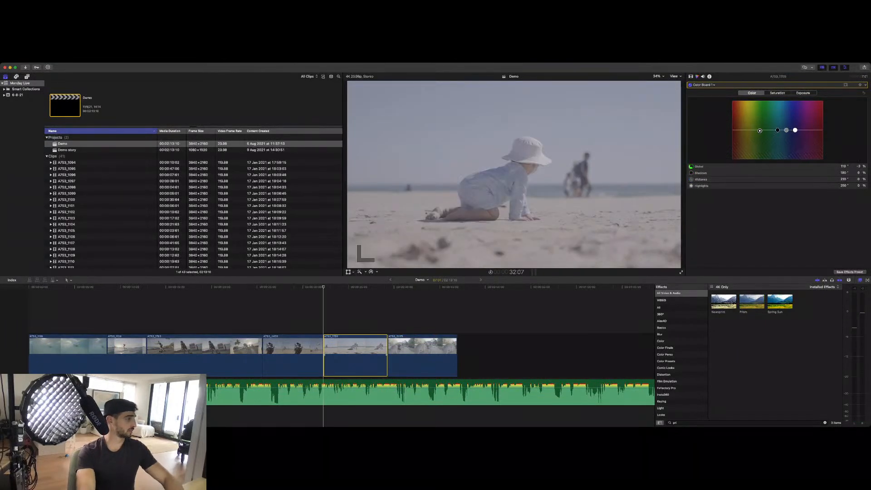
{"action": "key", "text": "Up"}
{"action": "key", "text": "c"}
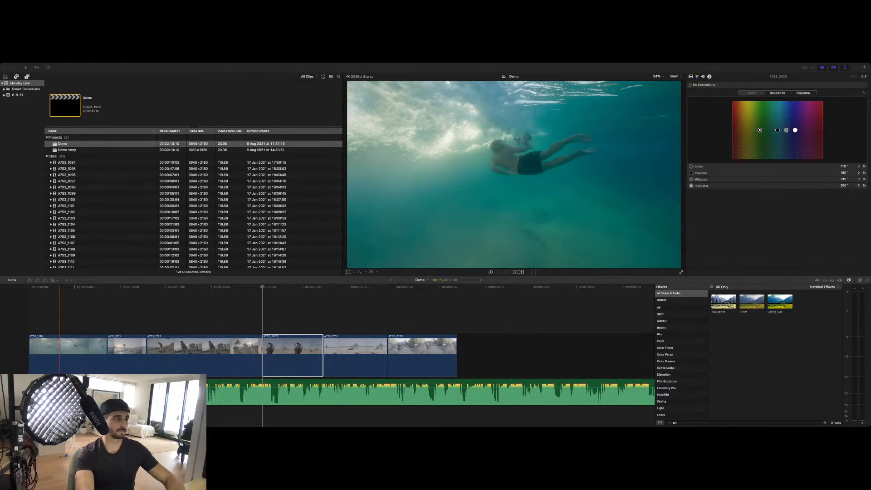
Step: Jump to the start of the crawling baby clip and back to the start of the helicopter cameraman clip
{"action": "key", "text": "super+Tab"}
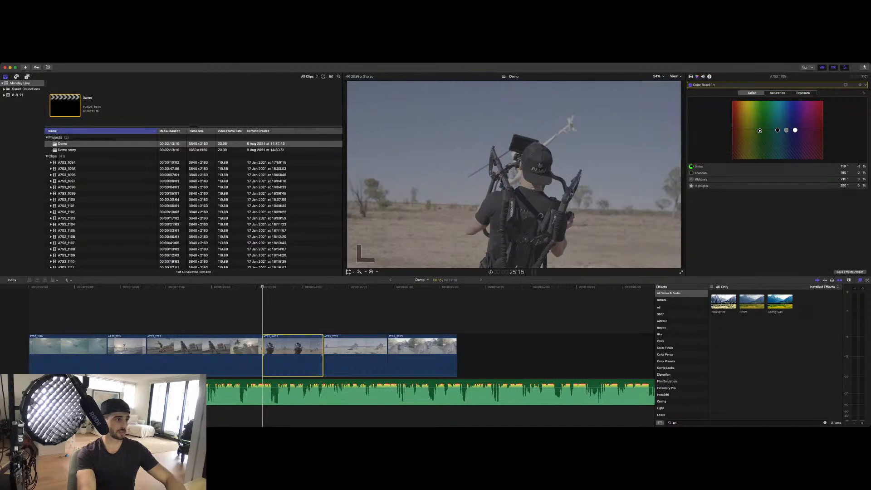
{"action": "key", "text": "super+Tab"}
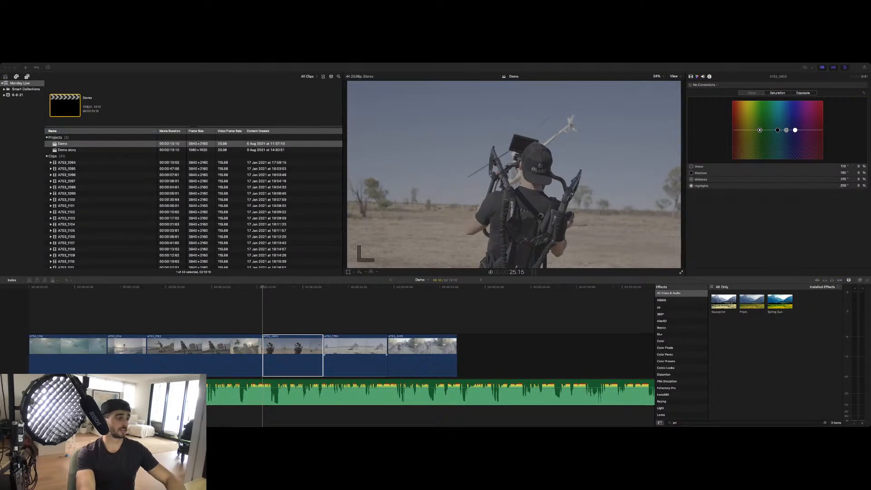
{"action": "key", "text": "super+Tab"}
{"action": "key", "text": "Down"}
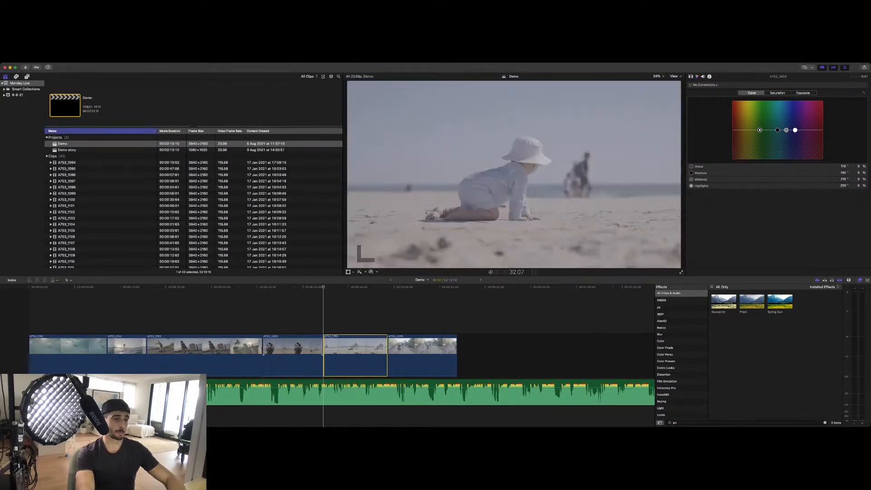
{"action": "key", "text": "Up"}
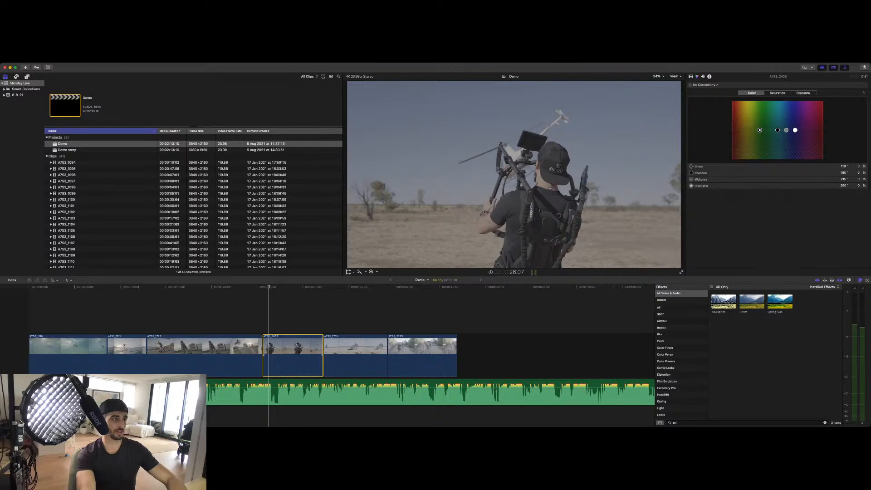
Step: Play and pause the helicopter cameraman clip several times in short stretches
{"action": "key", "text": "super+Tab"}
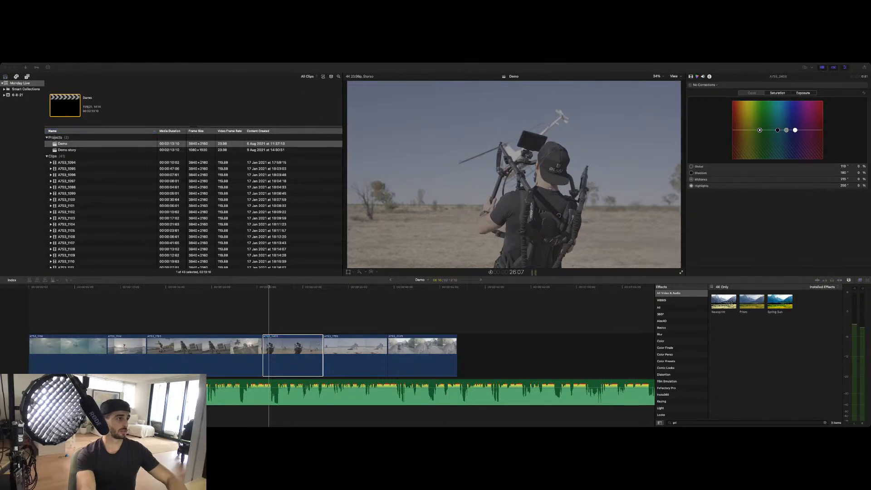
{"action": "key", "text": "super+Tab"}
{"action": "key", "text": "space"}
{"action": "key", "text": "super+Tab"}
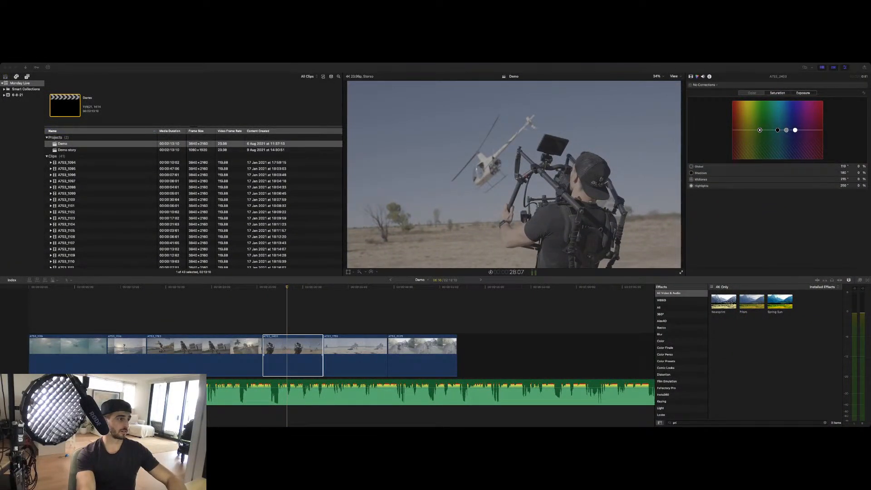
{"action": "key", "text": "super+Tab"}
{"action": "key", "text": "space"}
{"action": "key", "text": "space"}
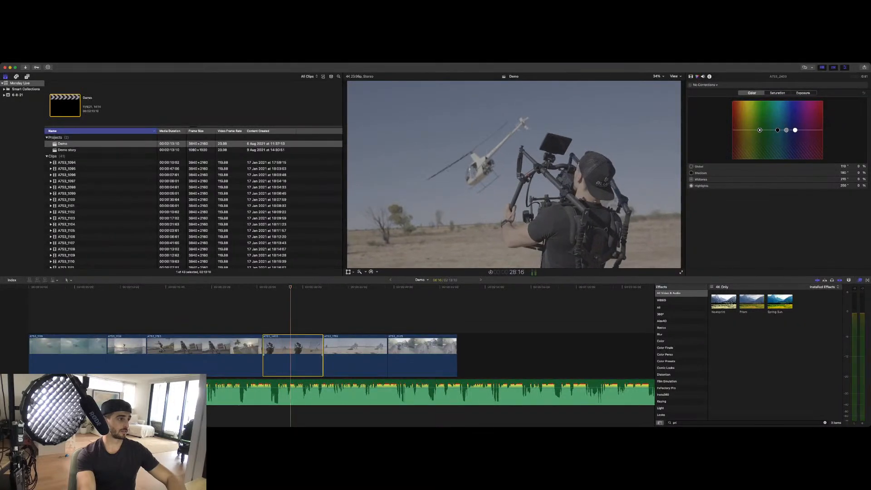
{"action": "key", "text": "super+Tab"}
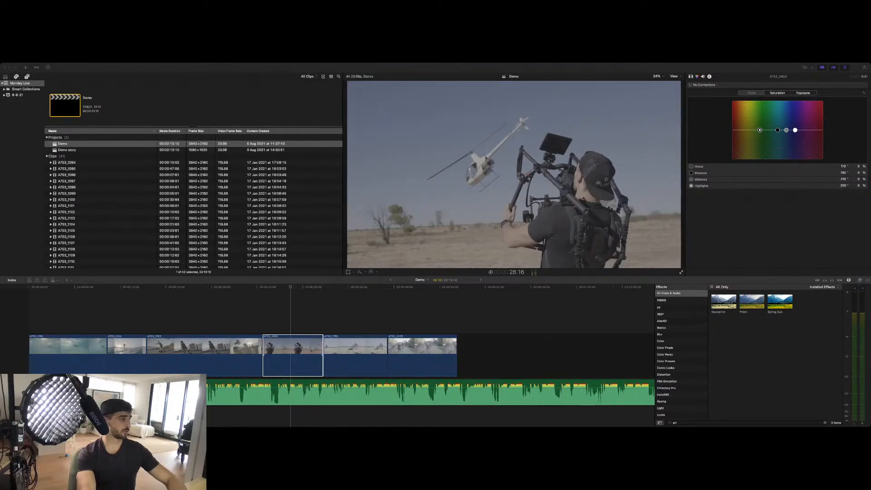
{"action": "key", "text": "super+Tab"}
{"action": "key", "text": "space"}
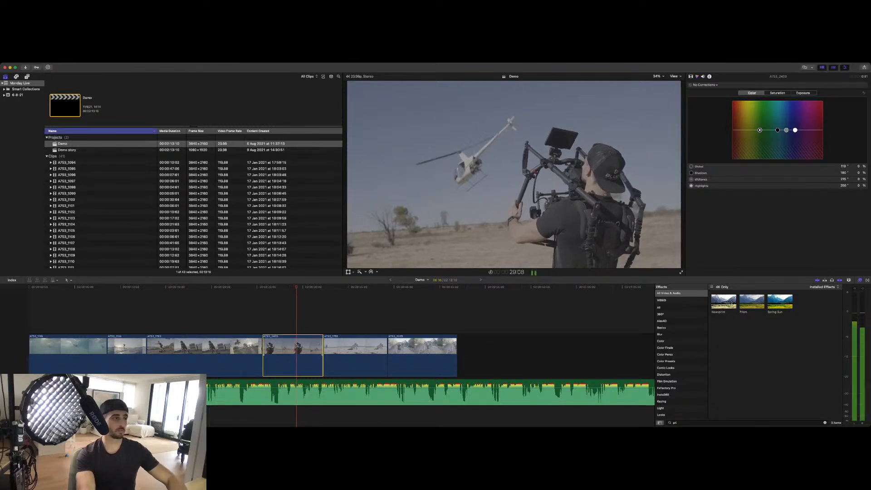
{"action": "key", "text": "super+Tab"}
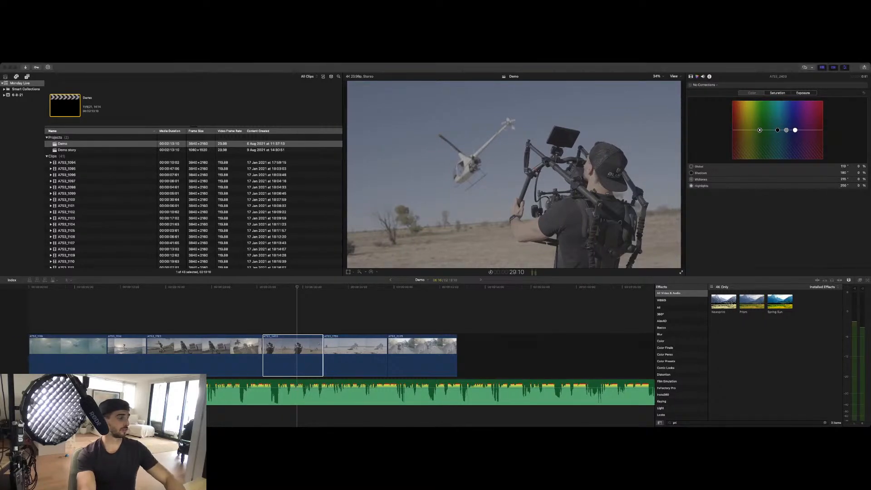
{"action": "key", "text": "super+Tab"}
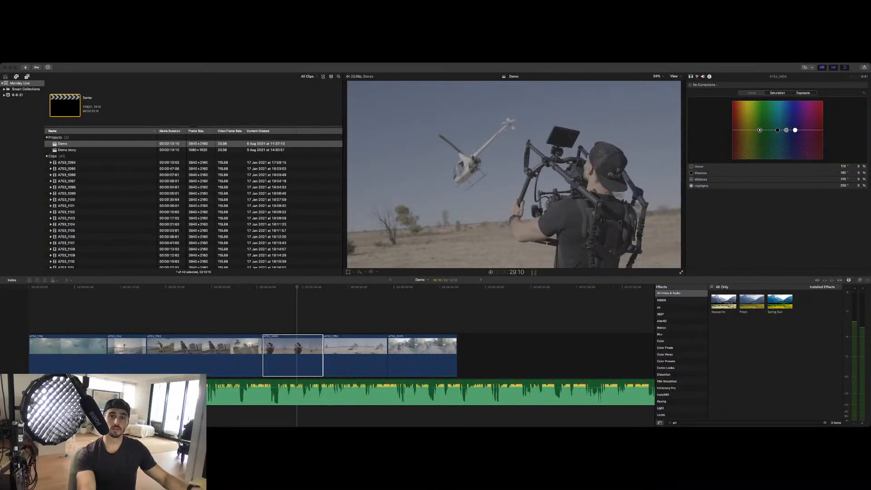
{"action": "key", "text": "ctrl+Right"}
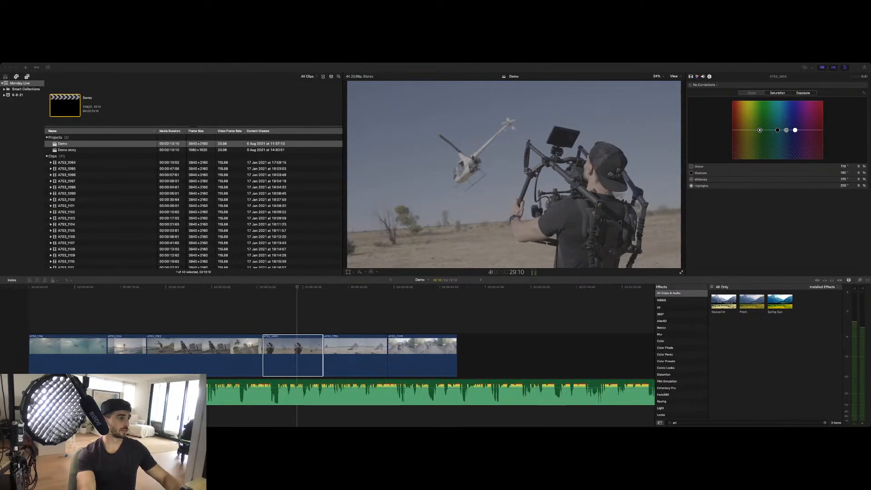
{"action": "key", "text": "ctrl+Right"}
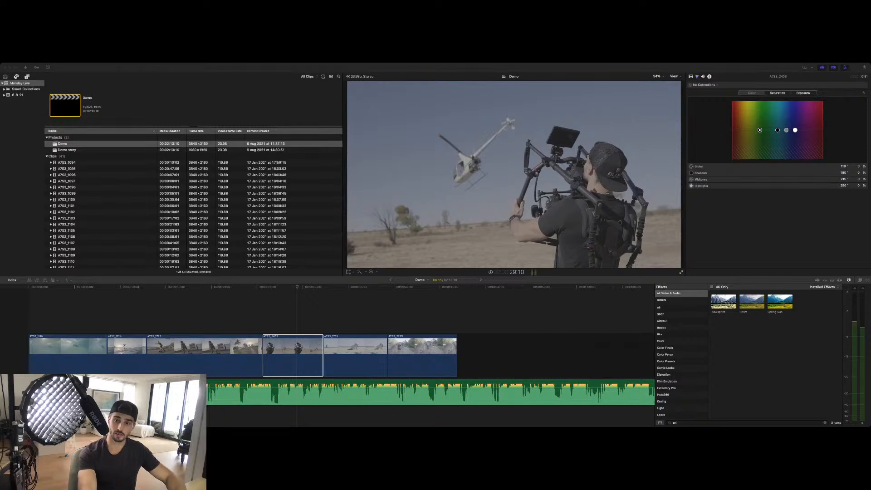
{"action": "key", "text": "ctrl+Left"}
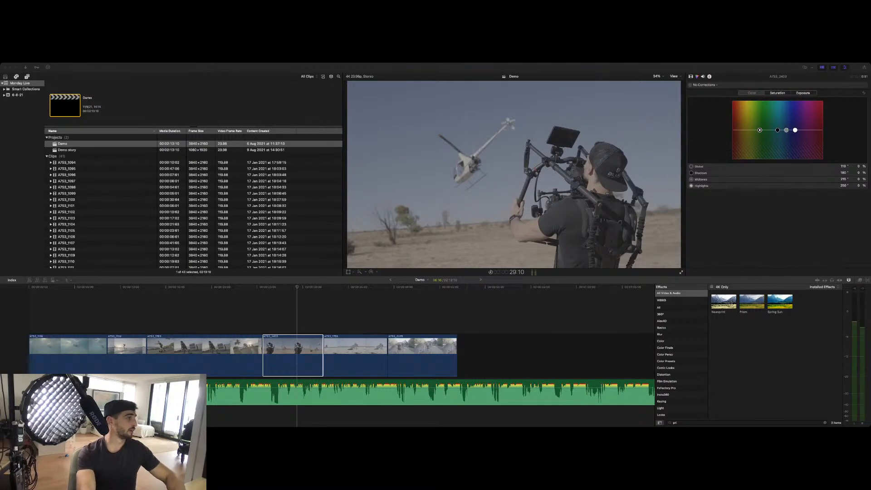
{"action": "key", "text": "super+Tab"}
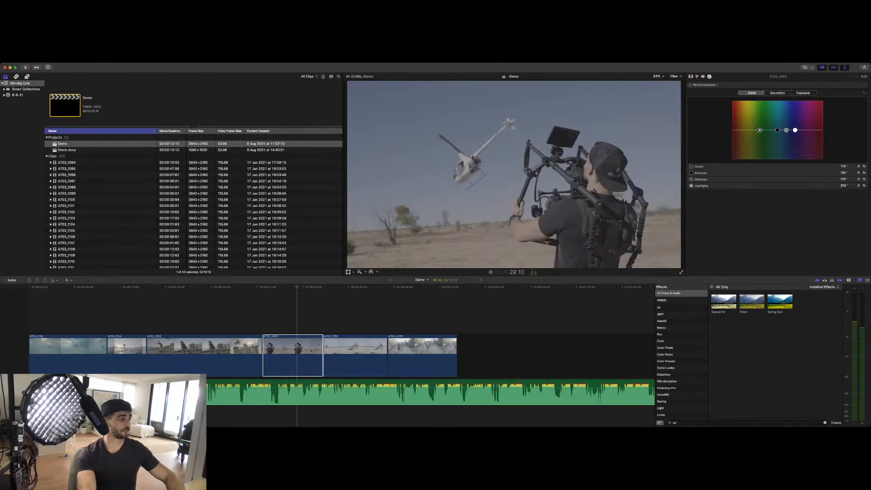
Step: Make the editing window full screen and jump to the edit point at the selected crawling baby clip's start
{"action": "key", "text": "ctrl+super+f"}
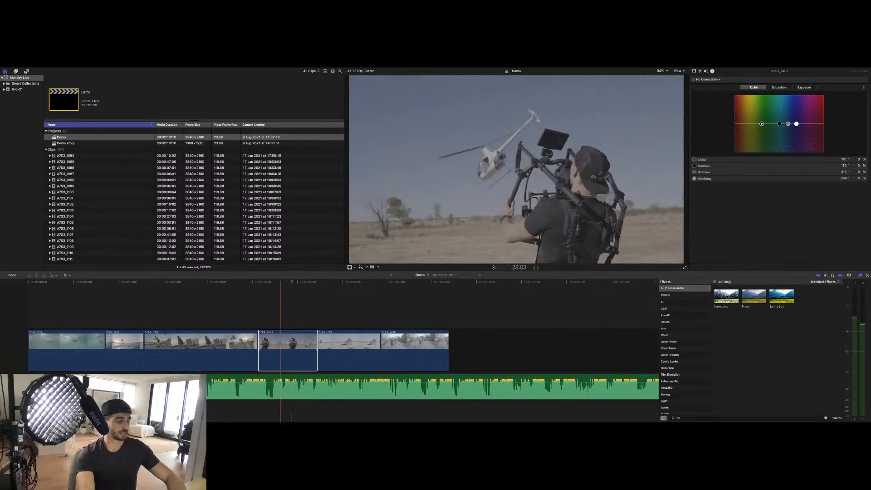
{"action": "left_click", "coordinate": [338, 356]}
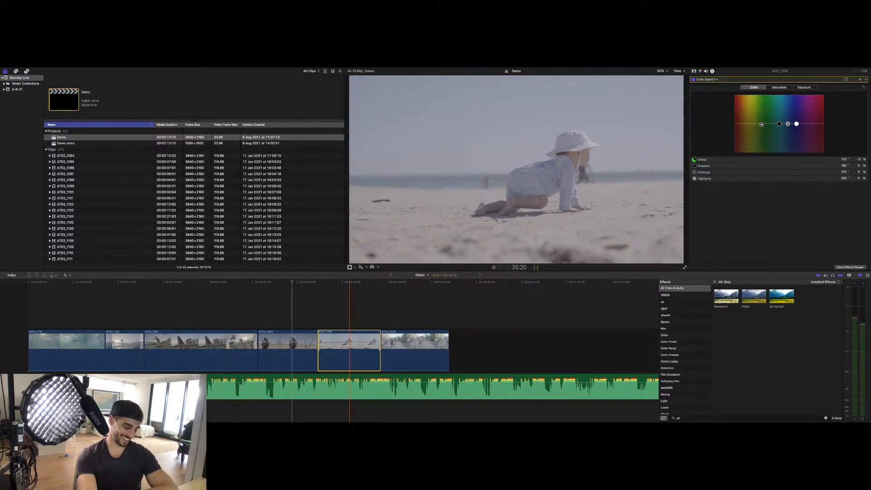
{"action": "key", "text": "Down"}
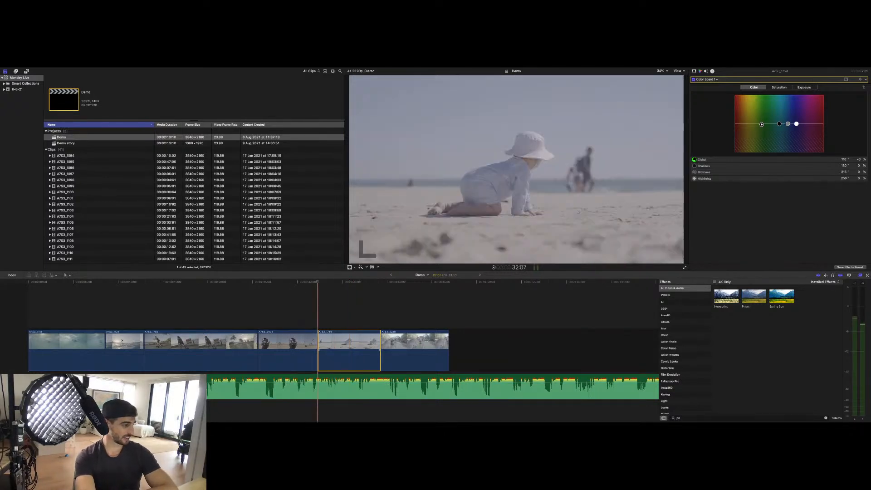
{"action": "key", "text": "Down"}
{"action": "key", "text": "Up"}
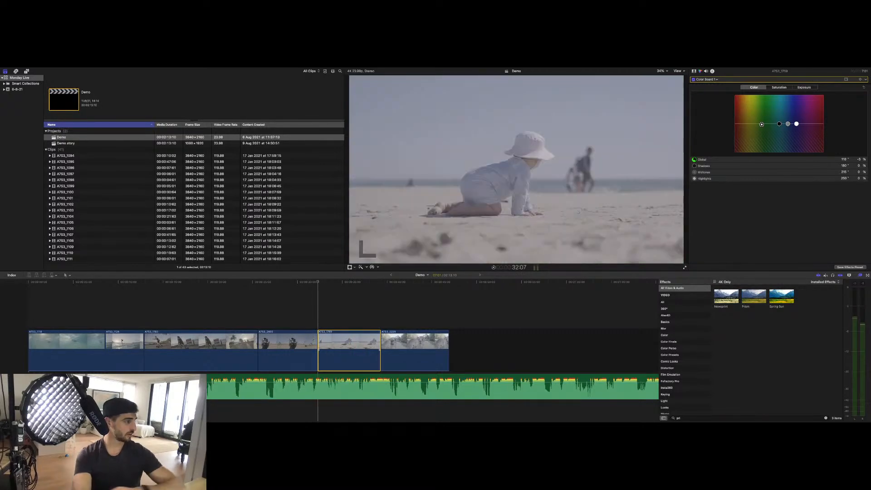
Step: Return to the editing window and select the crawling baby clip in the timeline
{"action": "key", "text": "super+Tab"}
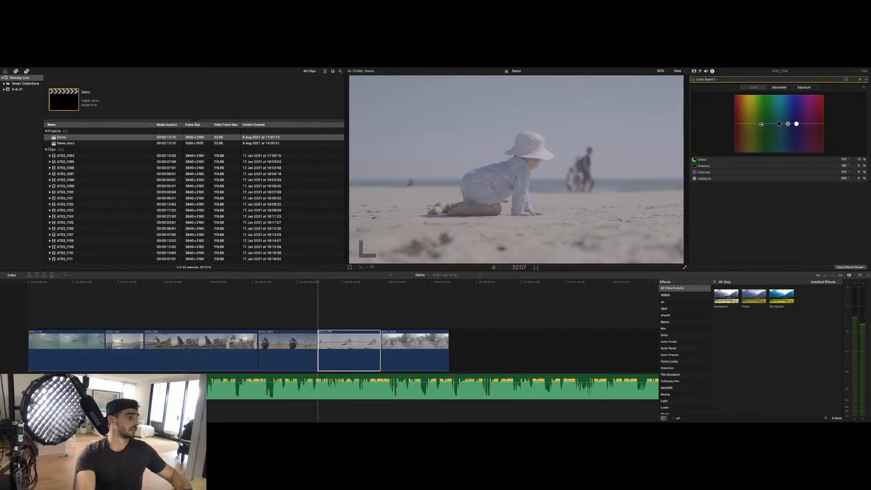
{"action": "left_click", "coordinate": [408, 361]}
{"action": "left_click", "coordinate": [352, 358]}
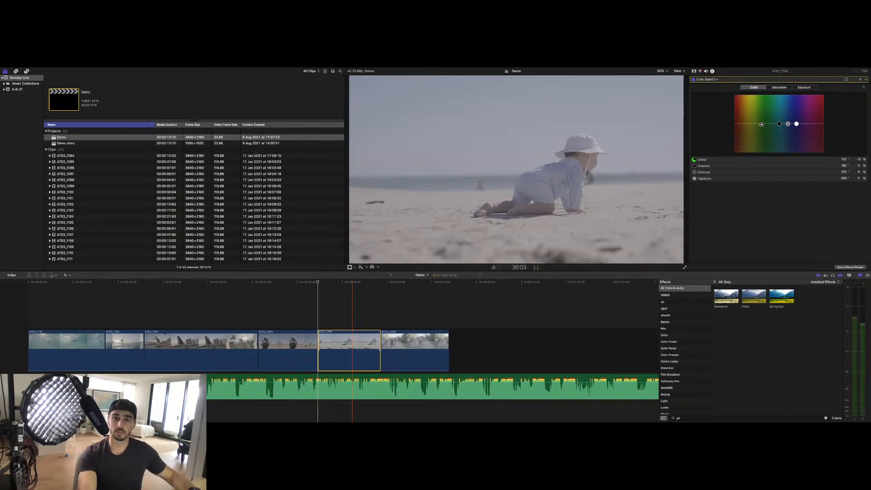
{"action": "key", "text": "super+Tab"}
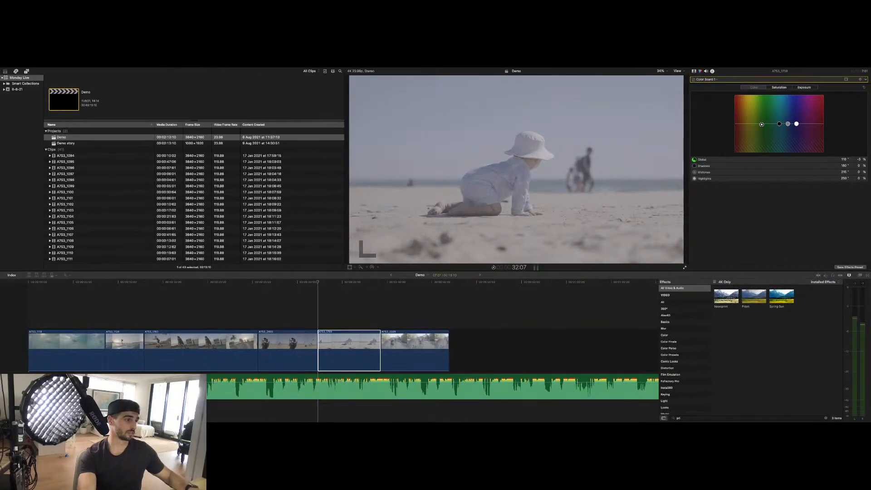
{"action": "left_click", "coordinate": [365, 353]}
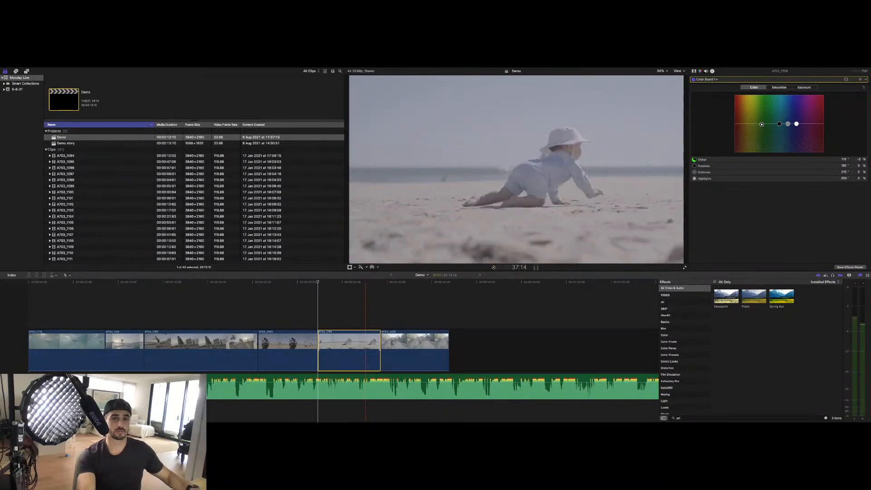
Step: Jump the playhead back and forth between the crawling baby clip's edit points, ending at the kangaroo clip's start
{"action": "key", "text": "super+Tab"}
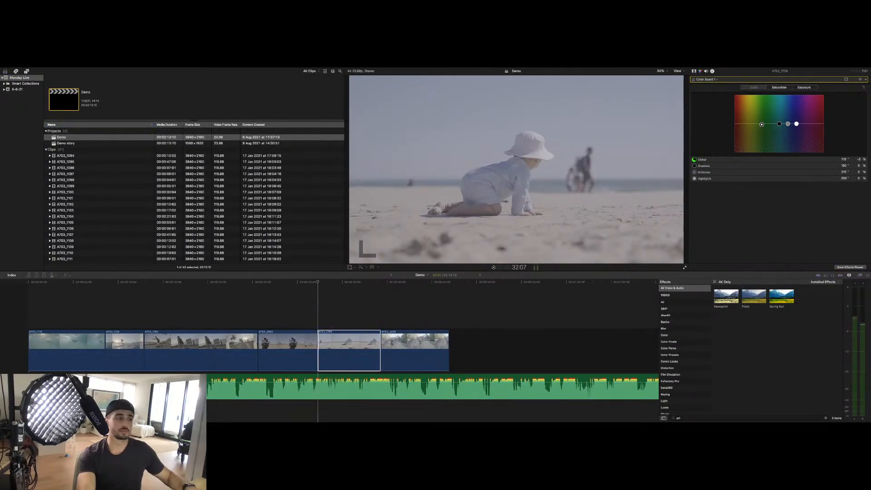
{"action": "left_click", "coordinate": [311, 353]}
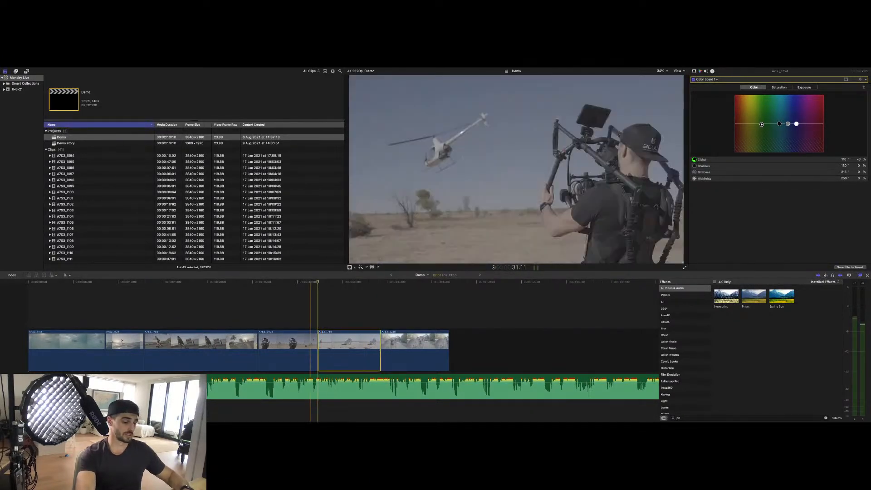
{"action": "key", "text": "Down"}
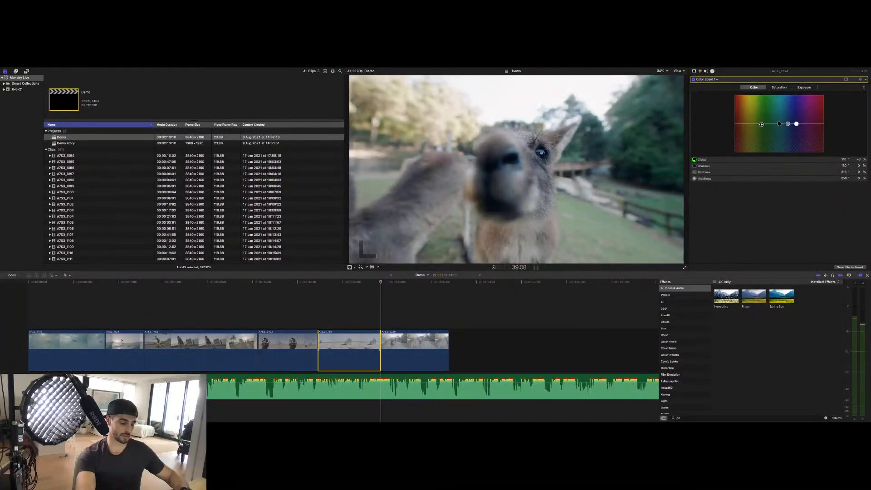
{"action": "key", "text": "Up"}
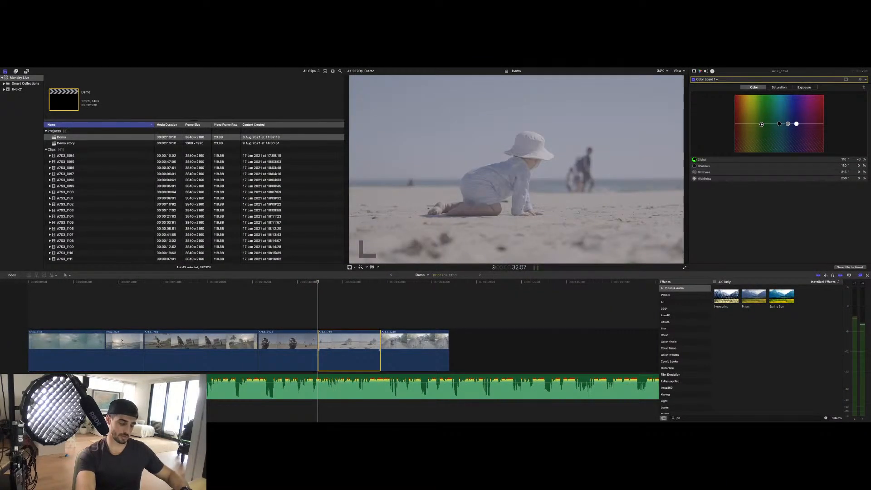
{"action": "key", "text": "Down"}
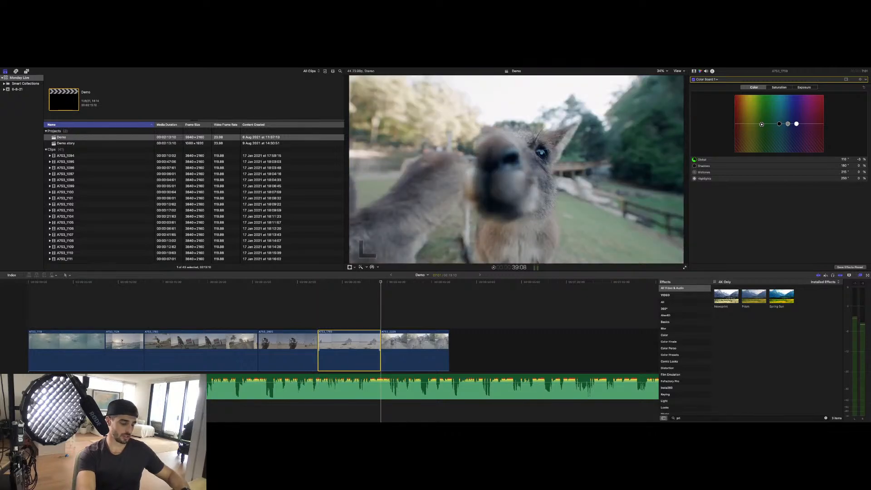
Step: Jump the playhead through the edit points back to the project's start and forward to the start of the ocean camera clip
{"action": "key", "text": "Up"}
{"action": "key", "text": "Up"}
{"action": "key", "text": "Up"}
{"action": "key", "text": "Up"}
{"action": "key", "text": "Down"}
{"action": "key", "text": "Down"}
{"action": "key", "text": "Up"}
{"action": "key", "text": "Up"}
{"action": "key", "text": "Up"}
{"action": "key", "text": "Up"}
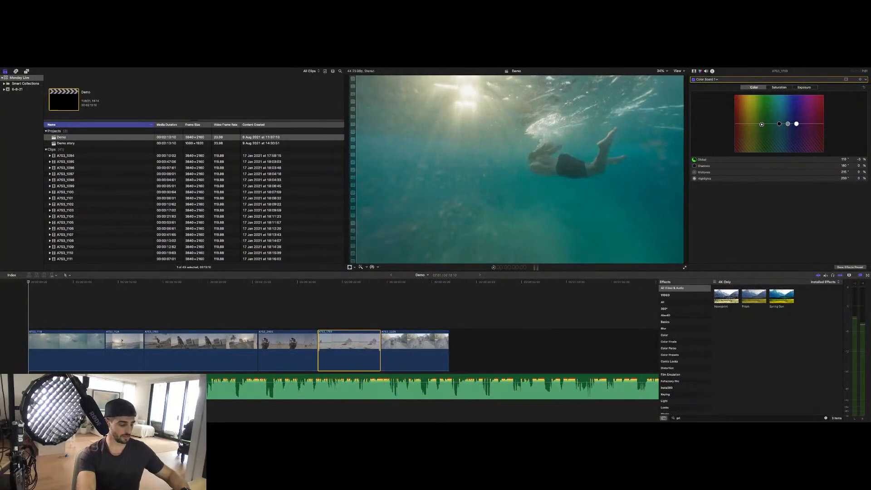
{"action": "key", "text": "Down"}
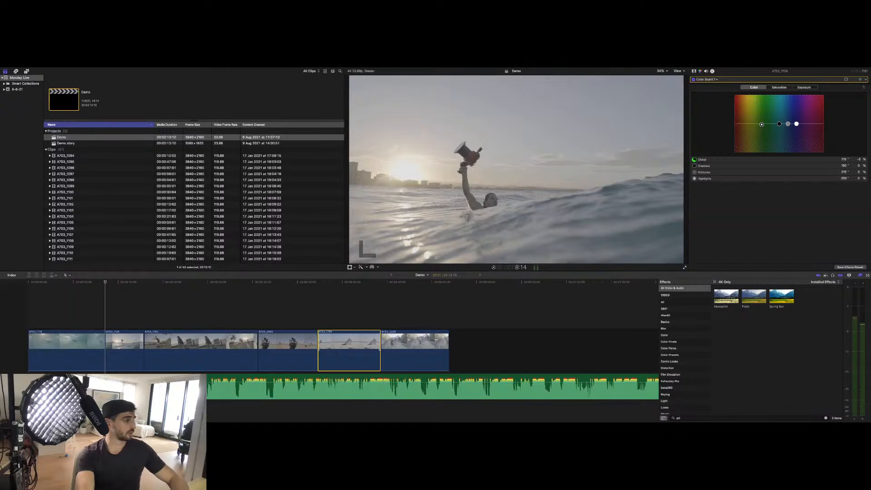
Step: Select the underwater swimmer clip and step the selection and playhead together through the following clips, ending on the skateboarder clip
{"action": "left_click", "coordinate": [65, 350]}
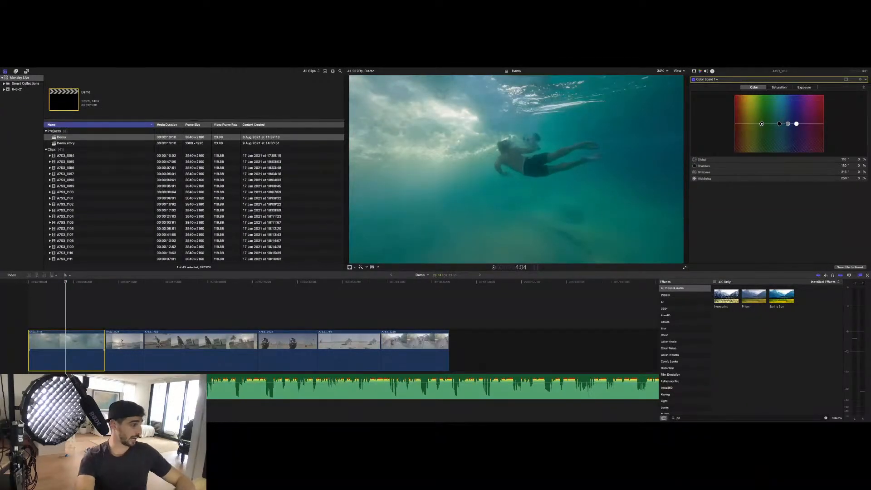
{"action": "key", "text": "Down"}
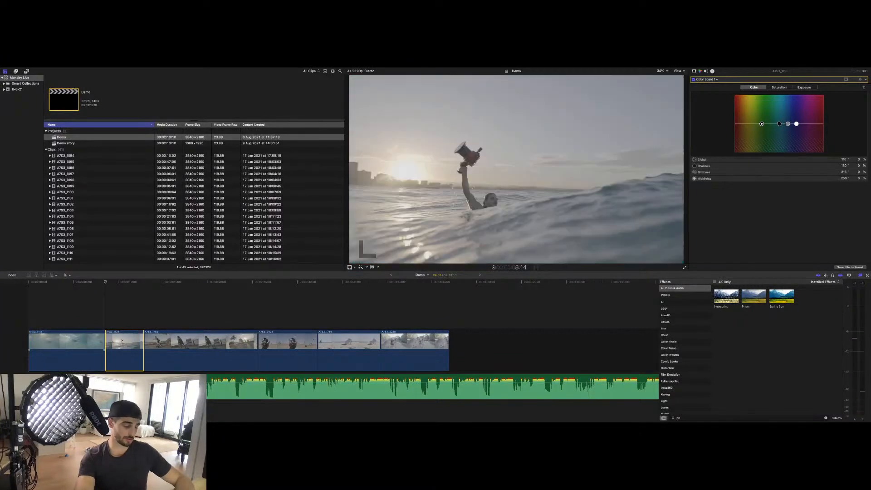
{"action": "key", "text": "Down"}
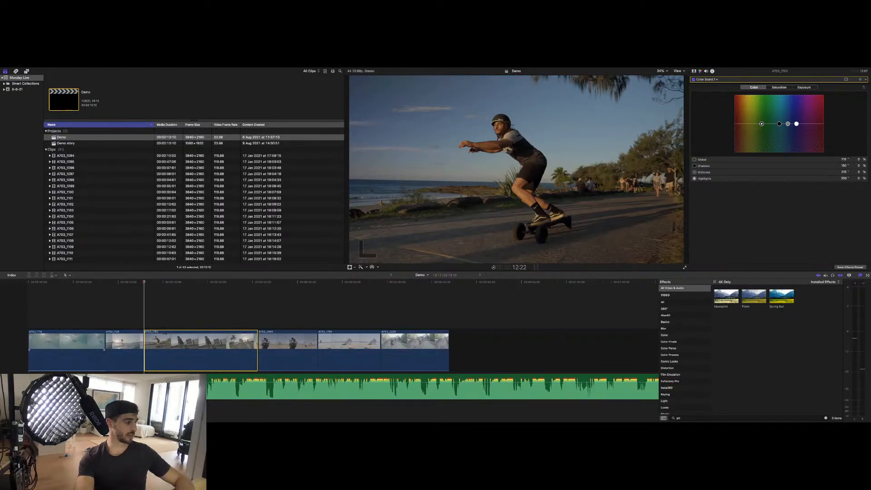
{"action": "key", "text": "Down"}
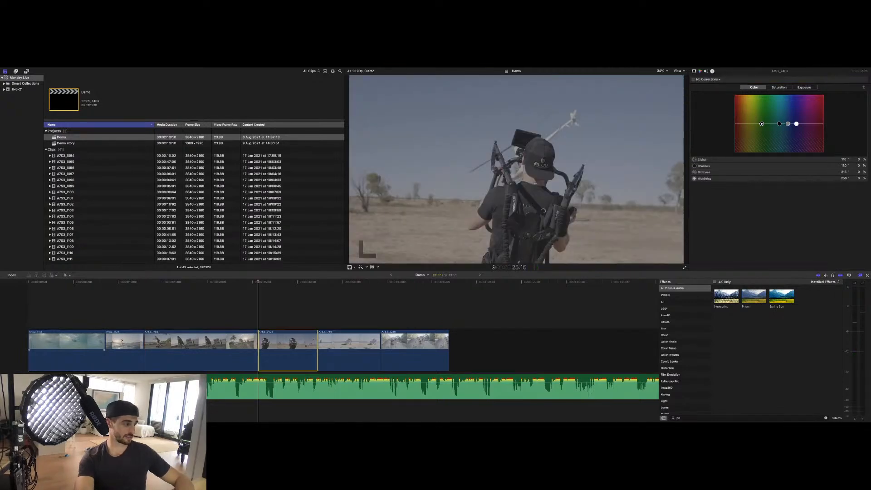
{"action": "key", "text": "Up"}
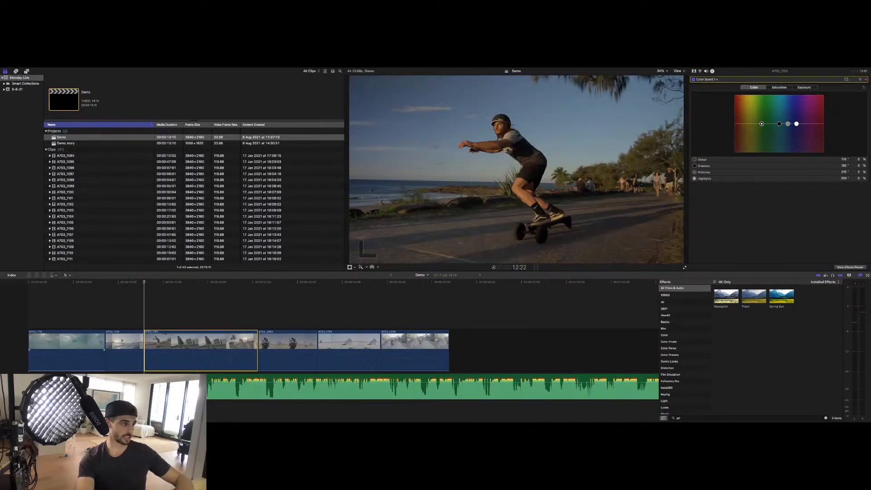
{"action": "key", "text": "Down"}
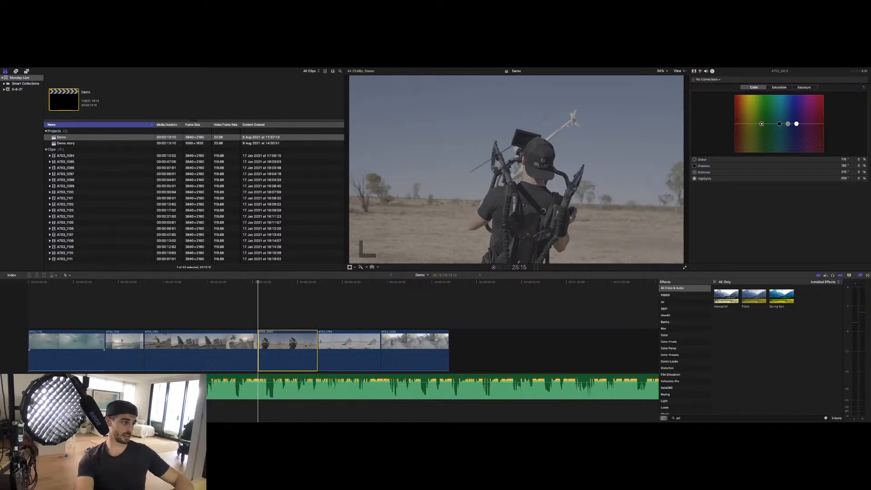
{"action": "key", "text": "Up"}
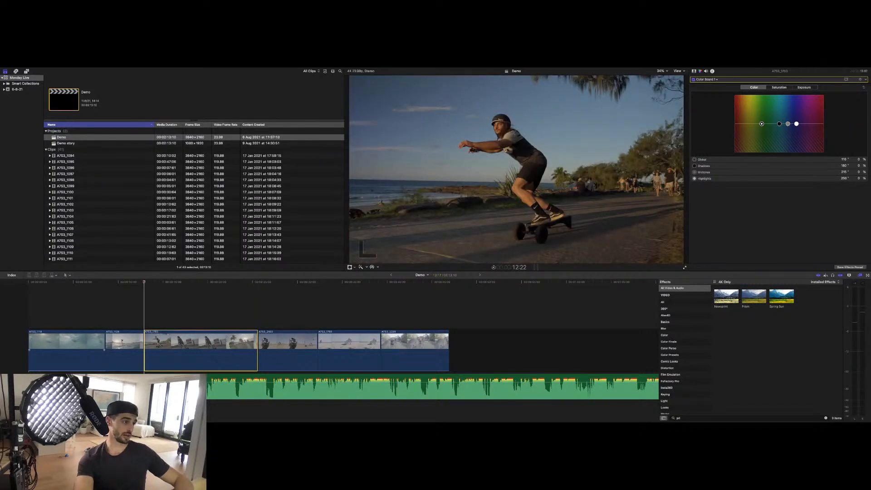
Step: Step the clip selection and playhead forward beyond the crawling baby clip and back, ending on the helicopter cameraman clip
{"action": "key", "text": "Down"}
{"action": "key", "text": "Down"}
{"action": "key", "text": "Down"}
{"action": "key", "text": "Up"}
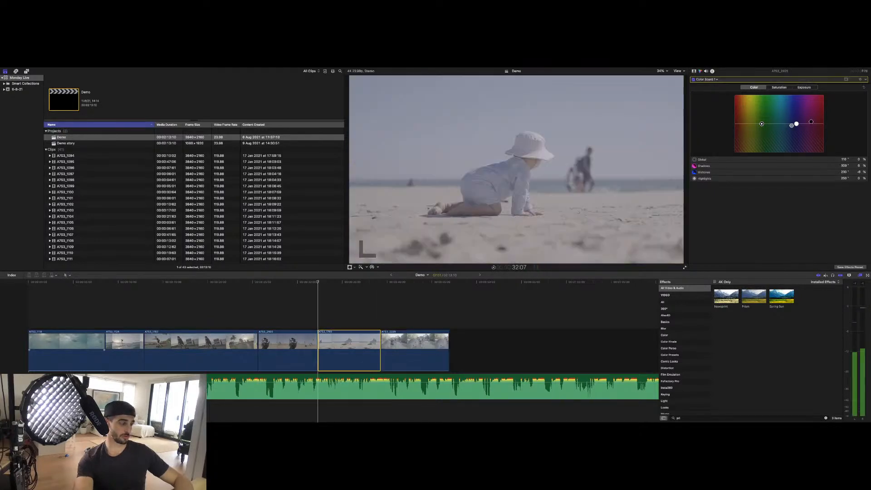
{"action": "key", "text": "Up"}
{"action": "key", "text": "Up"}
{"action": "key", "text": "Down"}
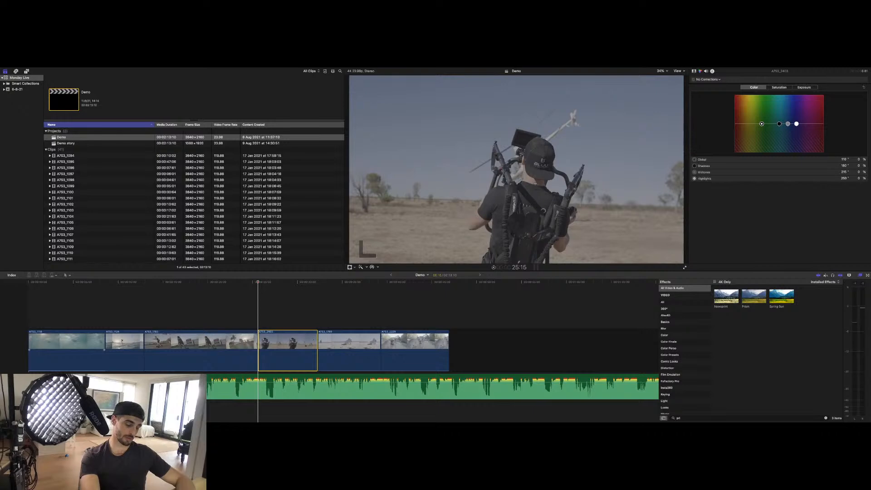
Step: Move only the playhead between the starts of the skateboarder and helicopter cameraman clips, ending at the skateboarder clip's start
{"action": "key", "text": "Up"}
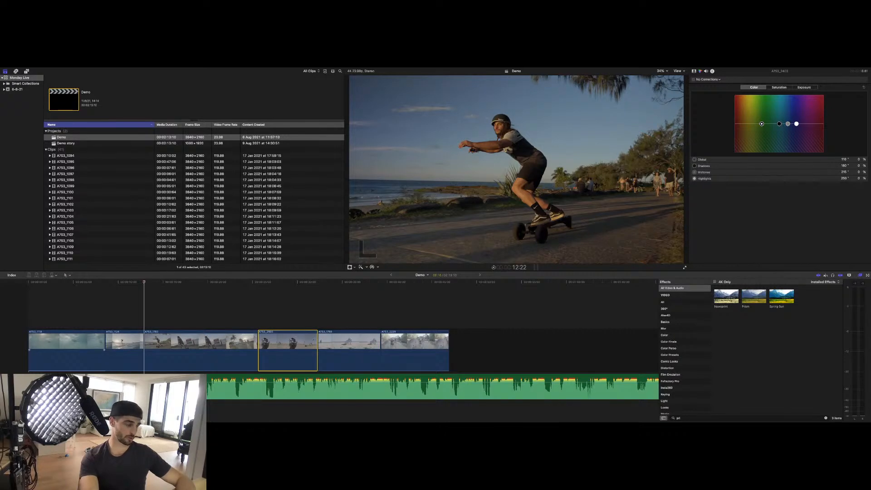
{"action": "key", "text": "Down"}
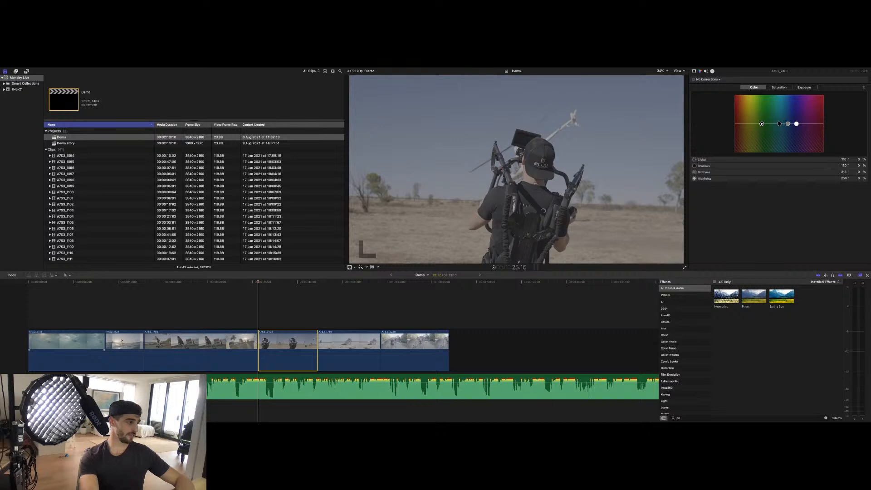
{"action": "key", "text": "Up"}
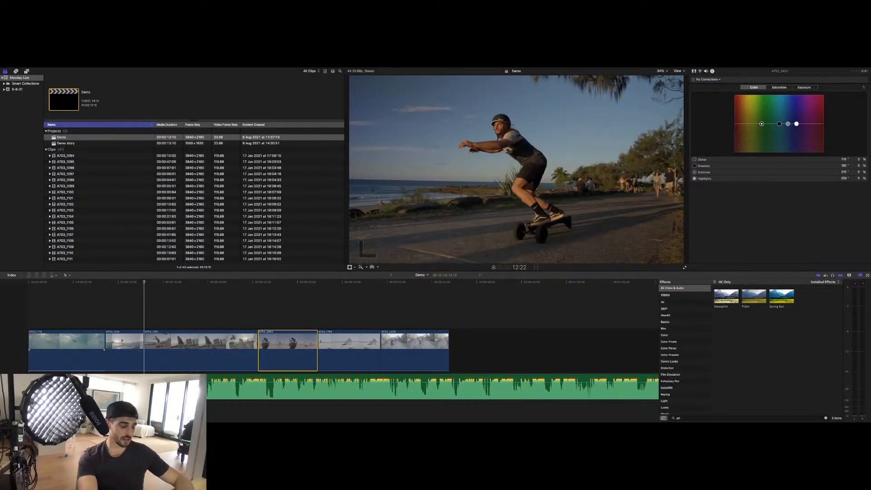
Step: Select the skateboarder clip, keyframe its scale at the start, and enlarge the scale at the clip's end to create a zoom-in
{"action": "left_click", "coordinate": [66, 358]}
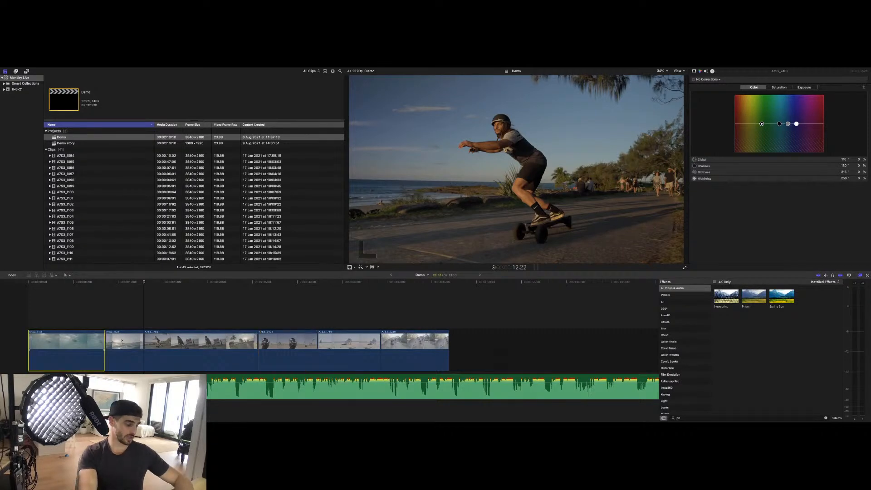
{"action": "left_click", "coordinate": [201, 359]}
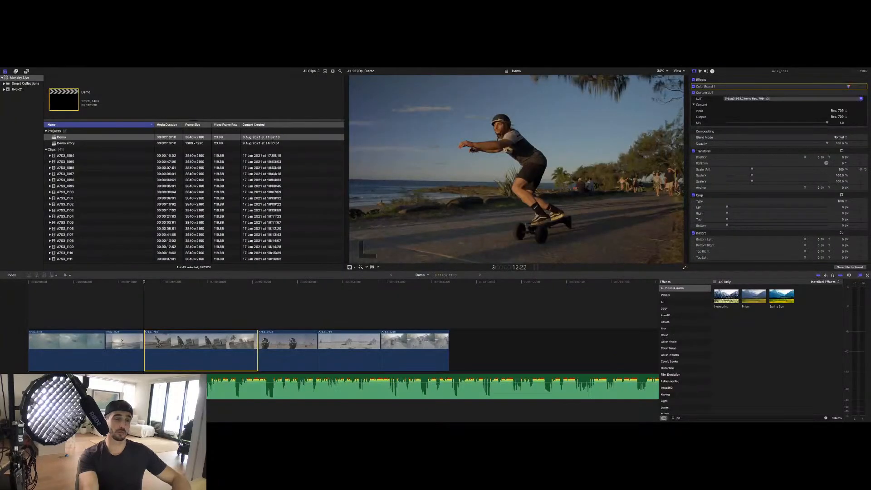
{"action": "left_click", "coordinate": [861, 169]}
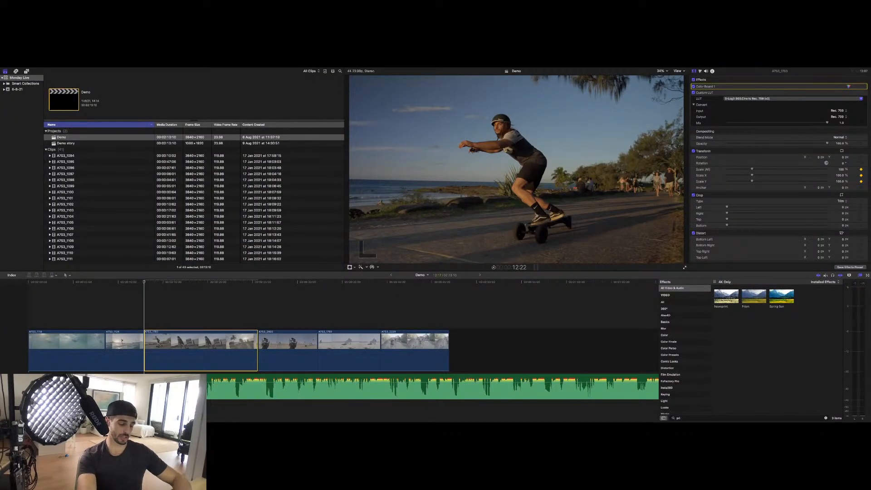
{"action": "key", "text": "Down"}
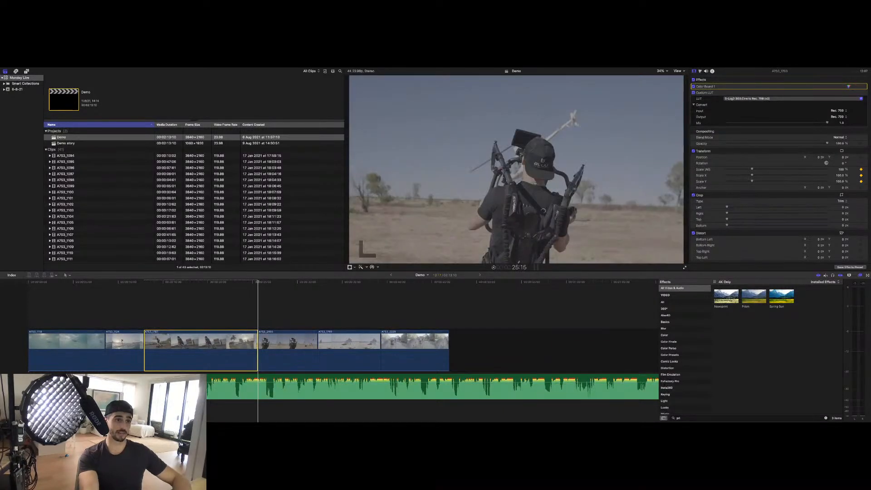
{"action": "left_click", "coordinate": [840, 169]}
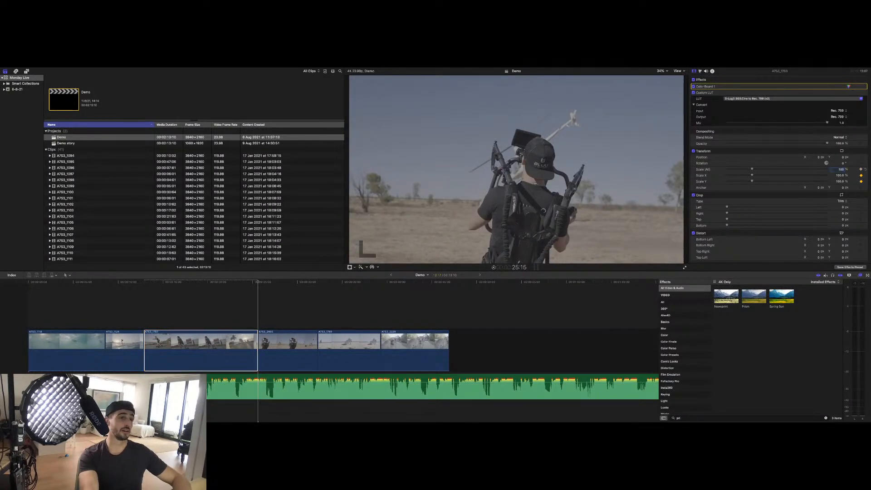
{"action": "type", "text": "110"}
{"action": "key", "text": "Return"}
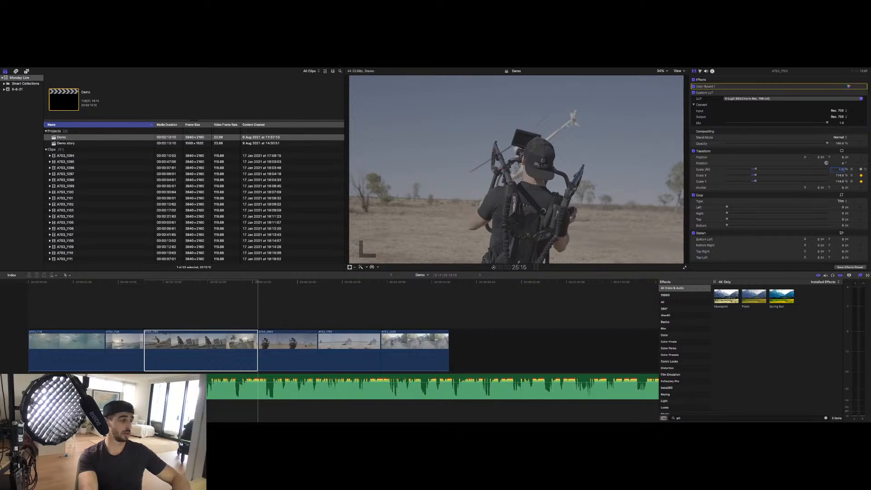
Step: Play back the skateboarder clip from its start to review the zoom, and park the playhead inside the clip
{"action": "left_click", "coordinate": [147, 353]}
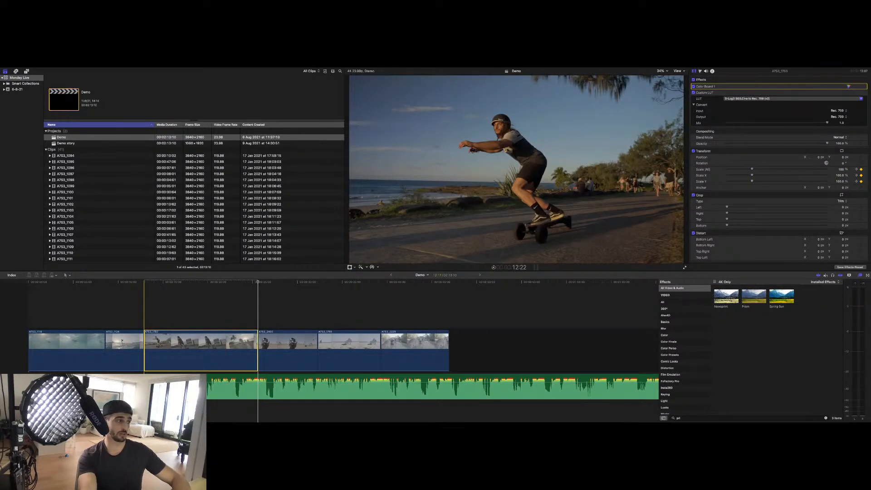
{"action": "key", "text": "space"}
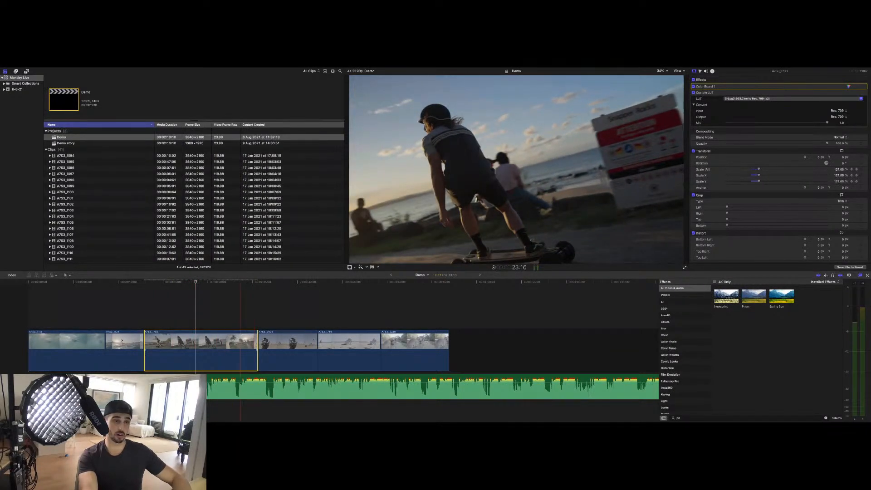
{"action": "key", "text": "space"}
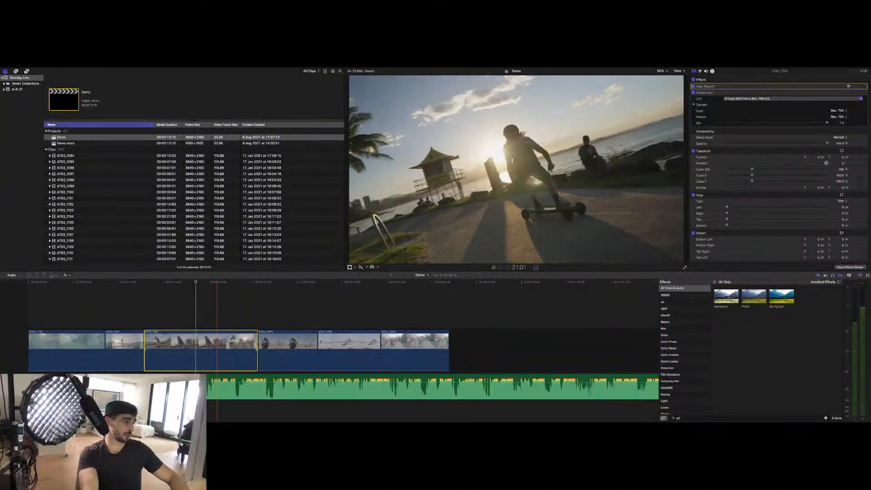
{"action": "left_click", "coordinate": [188, 387]}
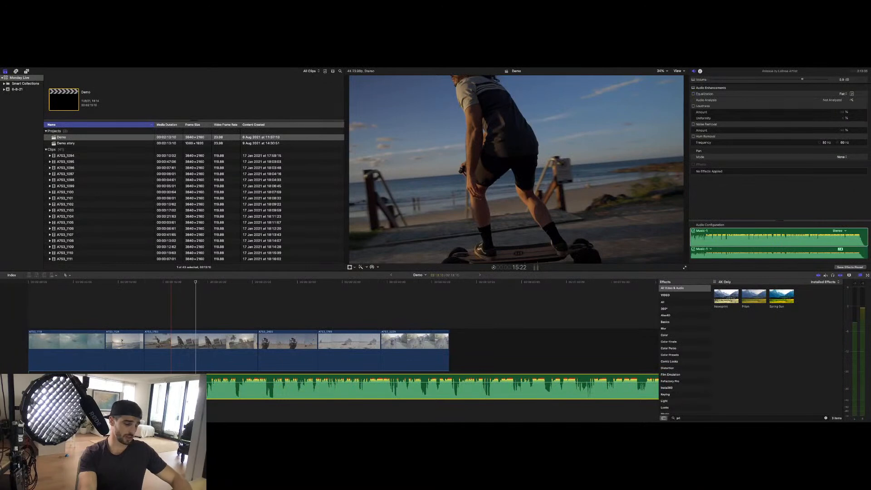
{"action": "key", "text": "space"}
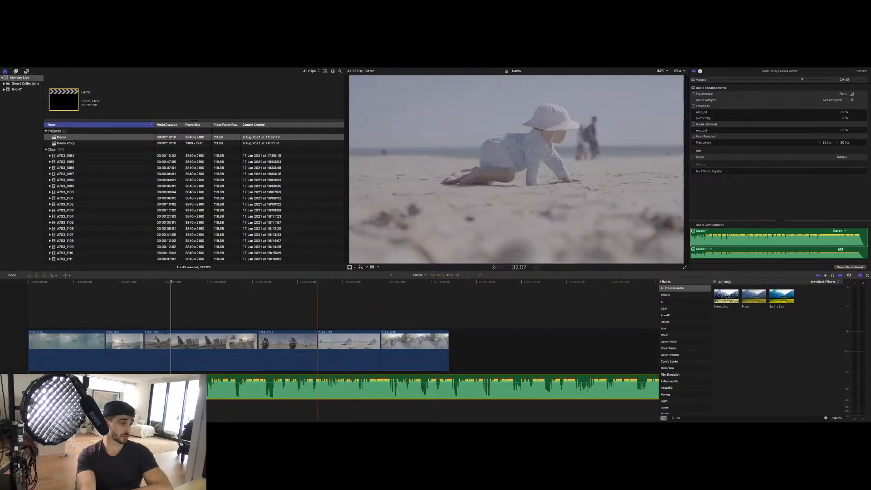
Step: Slip the footage inside the helicopter cameraman clip with the Trim tool and roll its starting edit point slightly earlier
{"action": "key", "text": "l"}
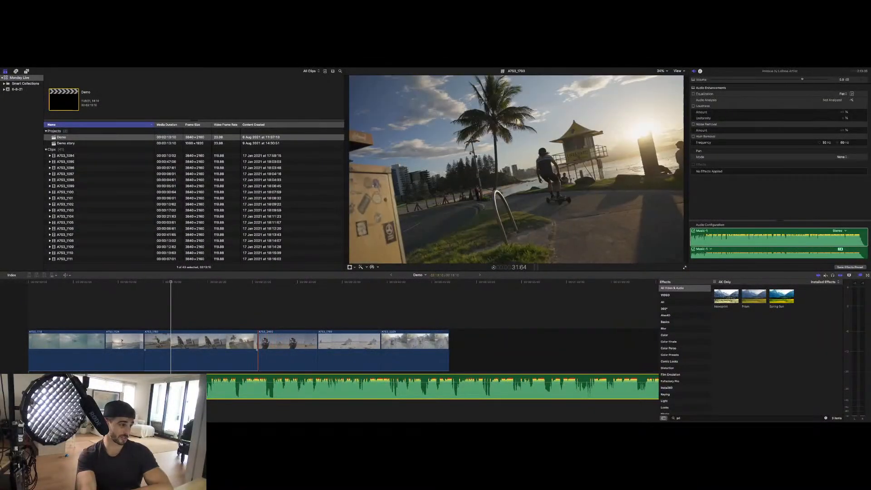
{"action": "left_click_drag", "start_coordinate": [298, 351], "coordinate": [336, 351]}
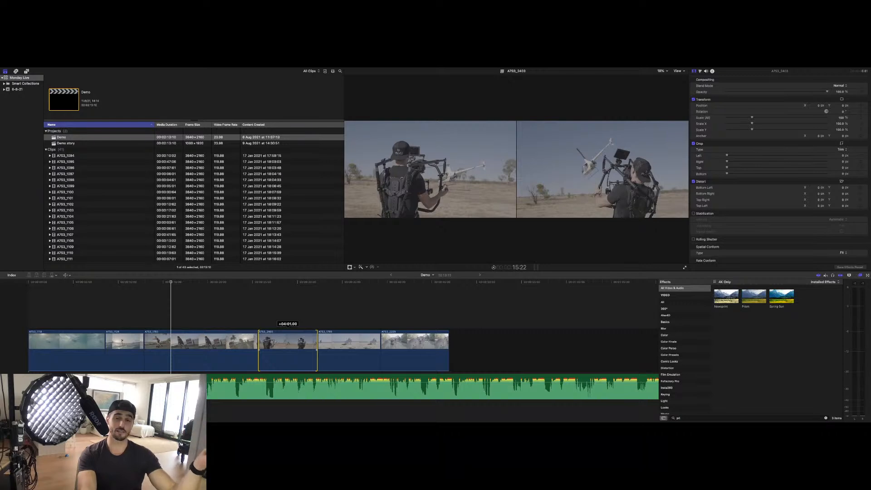
{"action": "left_click_drag", "start_coordinate": [337, 351], "coordinate": [325, 352]}
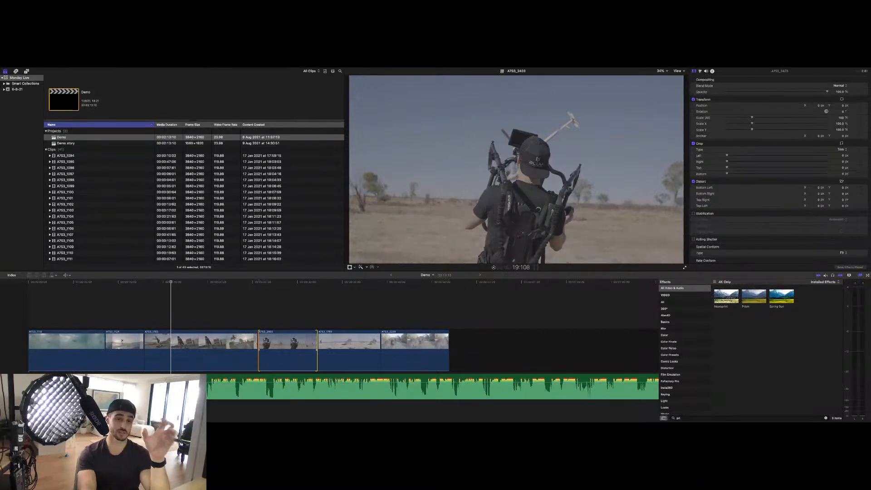
{"action": "mouse_move", "coordinate": [258, 351]}
{"action": "left_mouse_down"}
{"action": "mouse_move", "coordinate": [230, 351]}
{"action": "mouse_move", "coordinate": [271, 351]}
{"action": "mouse_move", "coordinate": [233, 351]}
{"action": "mouse_move", "coordinate": [257, 351]}
{"action": "left_mouse_up"}
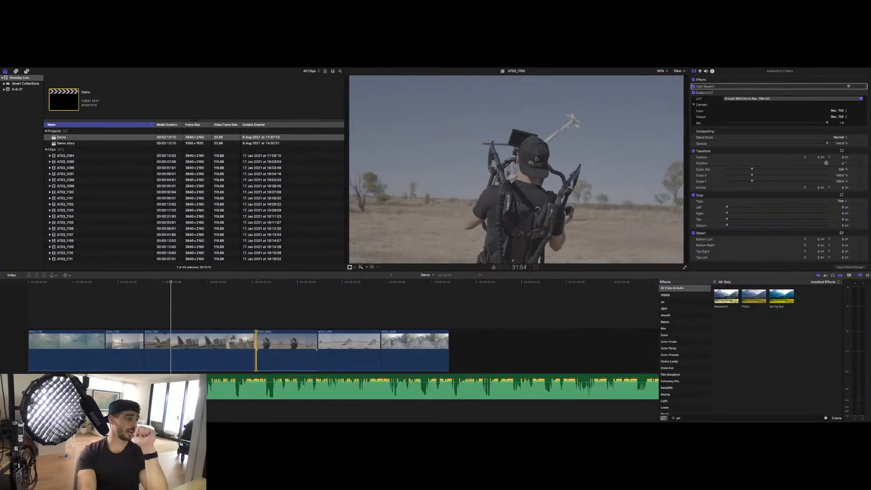
Step: Try ripple-trimming the edit between the skateboarder and helicopter cameraman clips, and undo the trims
{"action": "left_click_drag", "start_coordinate": [257, 352], "coordinate": [213, 352]}
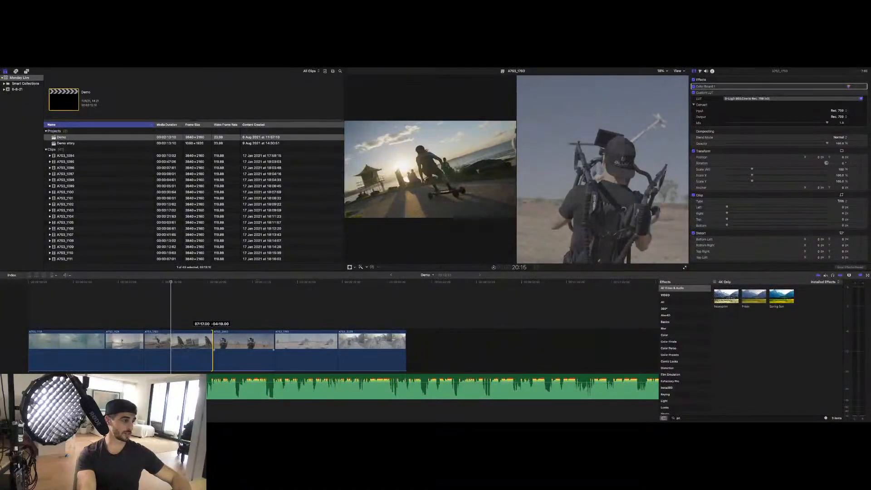
{"action": "left_click_drag", "start_coordinate": [213, 351], "coordinate": [253, 351]}
{"action": "key", "text": "super+z"}
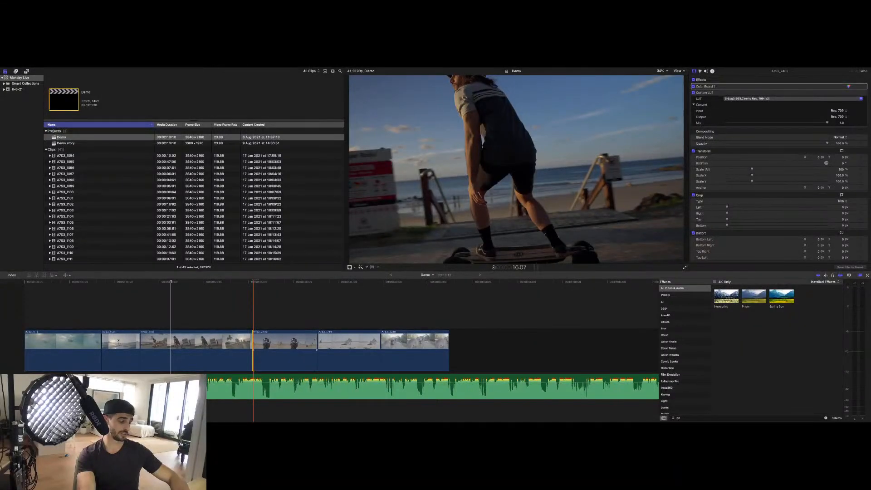
{"action": "key", "text": "super+z"}
Step: Return to the Select tool and clear the search text in the effects browser
{"action": "key", "text": "a"}
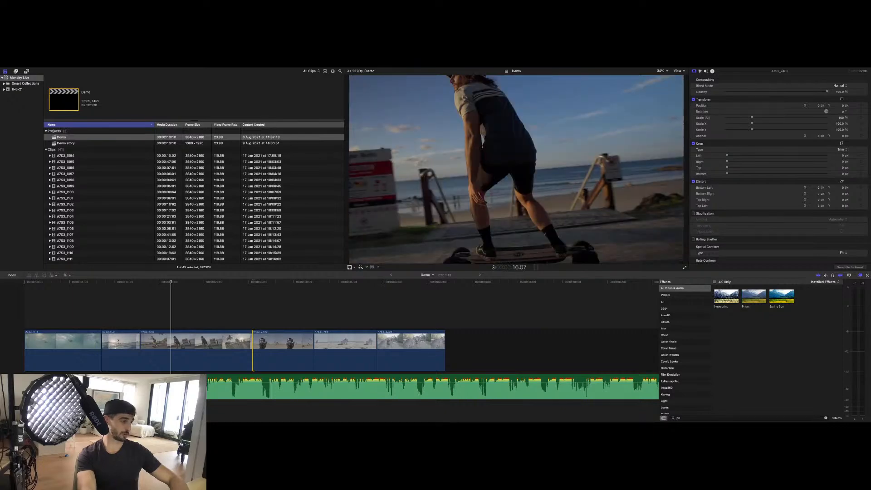
{"action": "left_click", "coordinate": [403, 387]}
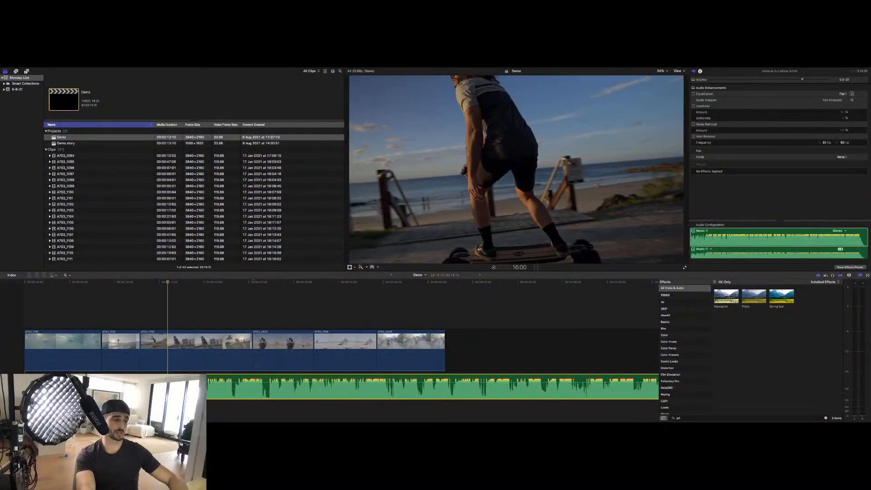
{"action": "key", "text": "super+f"}
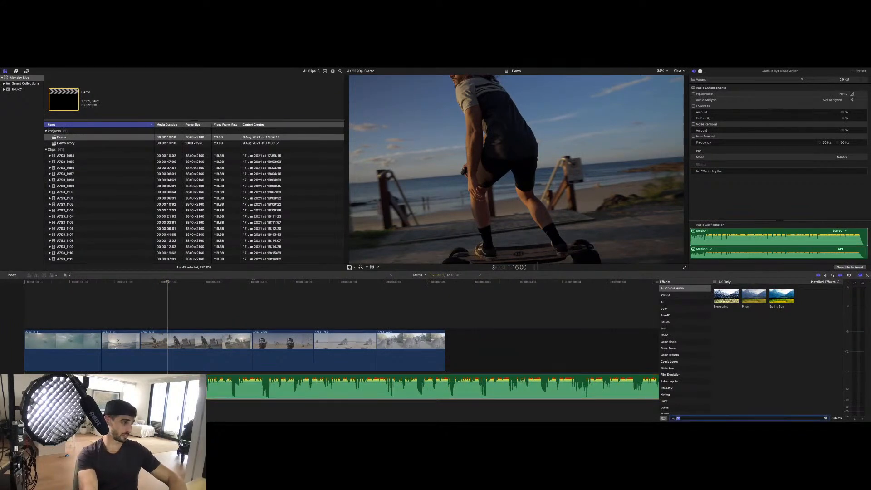
{"action": "key", "text": "BackSpace"}
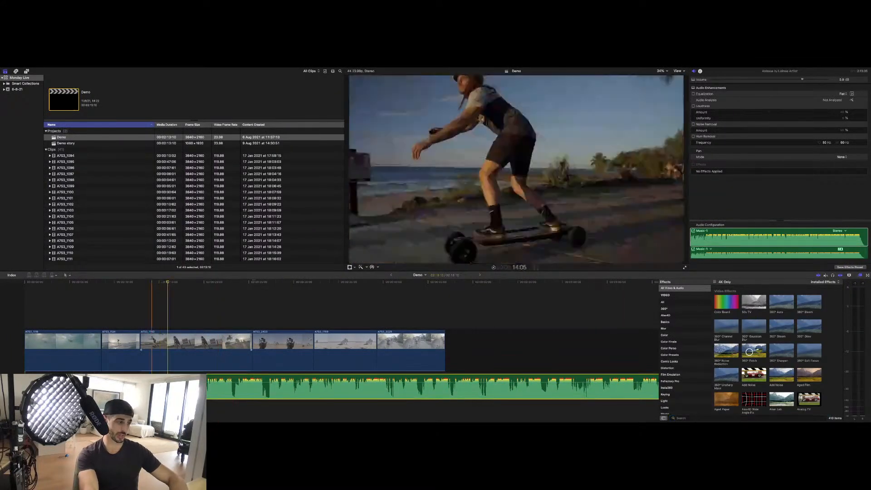
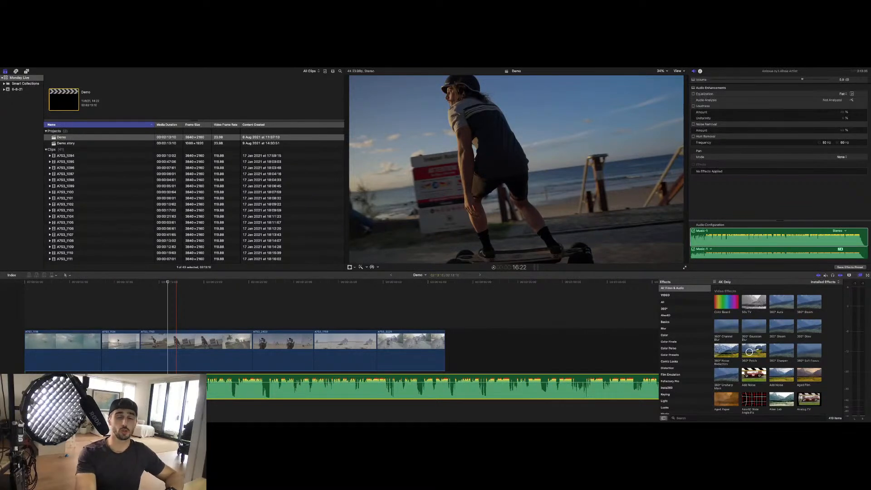
Step: Shorten the skateboarder clip by ripple-trimming its end earlier, and select the trimmed clip
{"action": "key", "text": "space"}
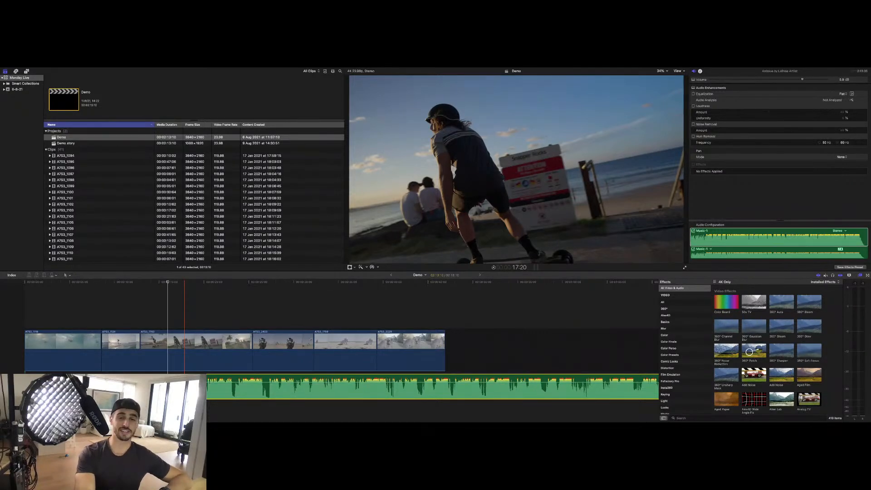
{"action": "left_click", "coordinate": [177, 356]}
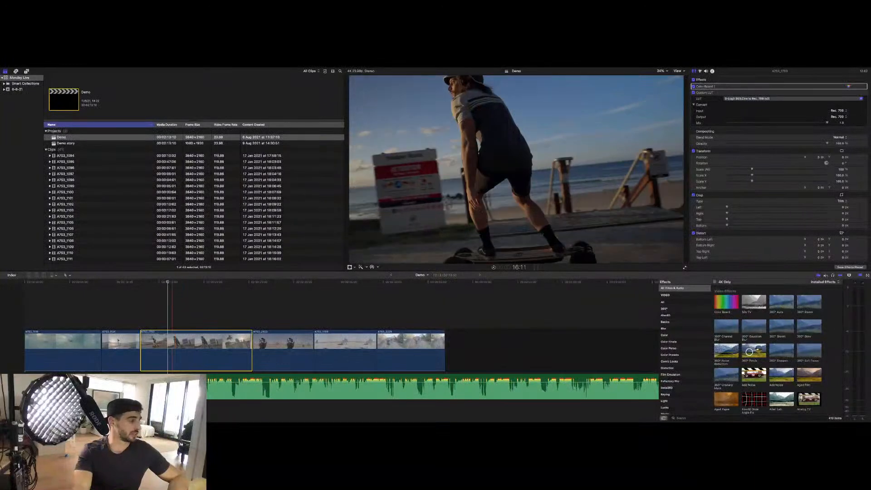
{"action": "left_click", "coordinate": [171, 387]}
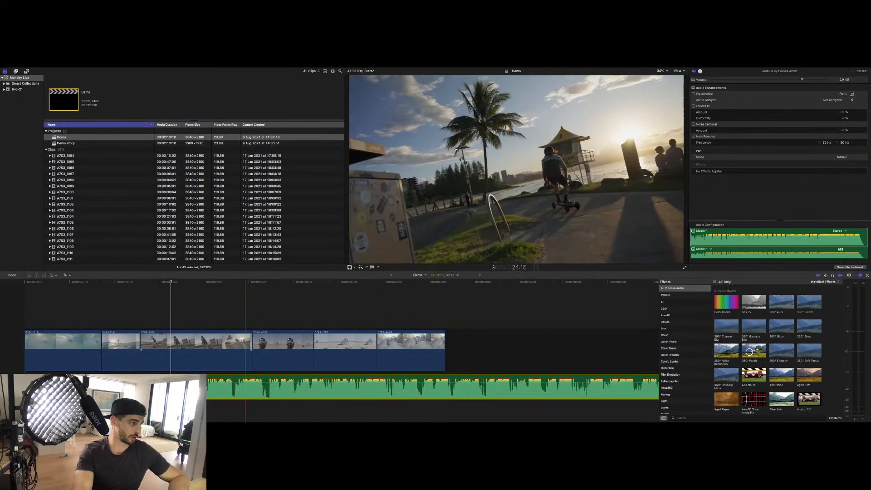
{"action": "left_click_drag", "start_coordinate": [251, 350], "coordinate": [218, 350]}
{"action": "left_click", "coordinate": [209, 349]}
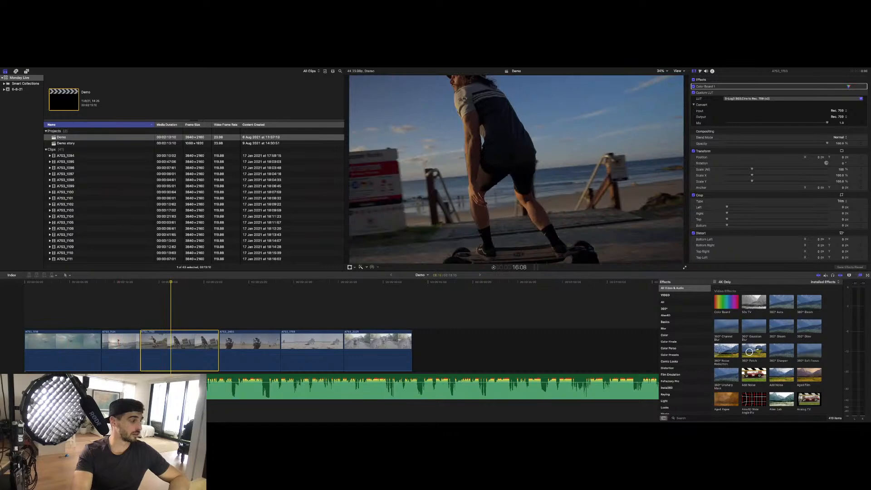
Step: Play back the music with the edit from the skateboarder clip onward, and replay the skateboarder section
{"action": "left_click", "coordinate": [272, 387]}
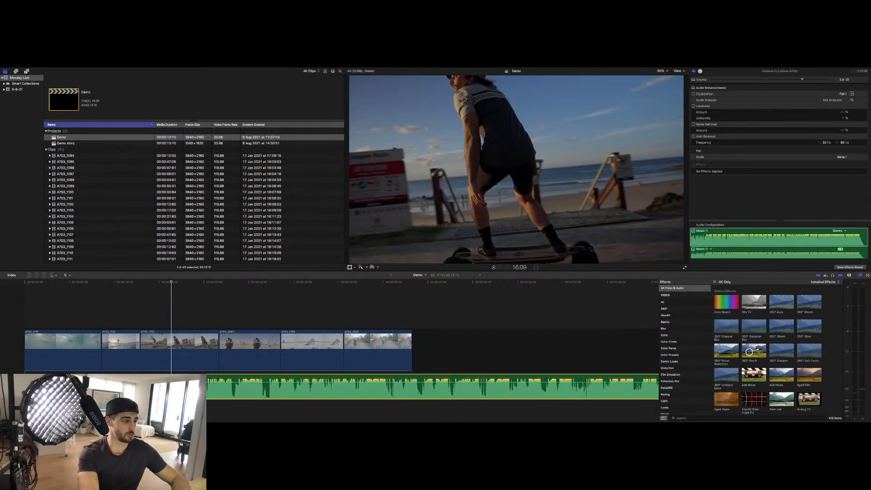
{"action": "key", "text": "space"}
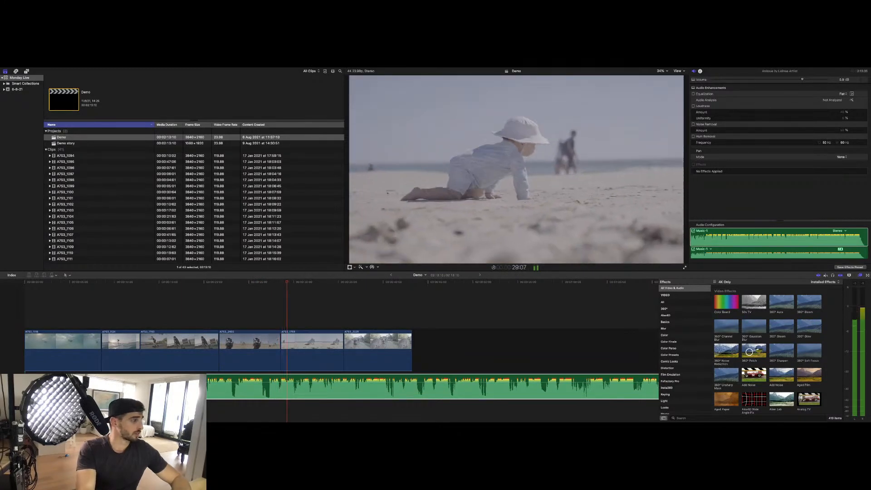
{"action": "key", "text": "space"}
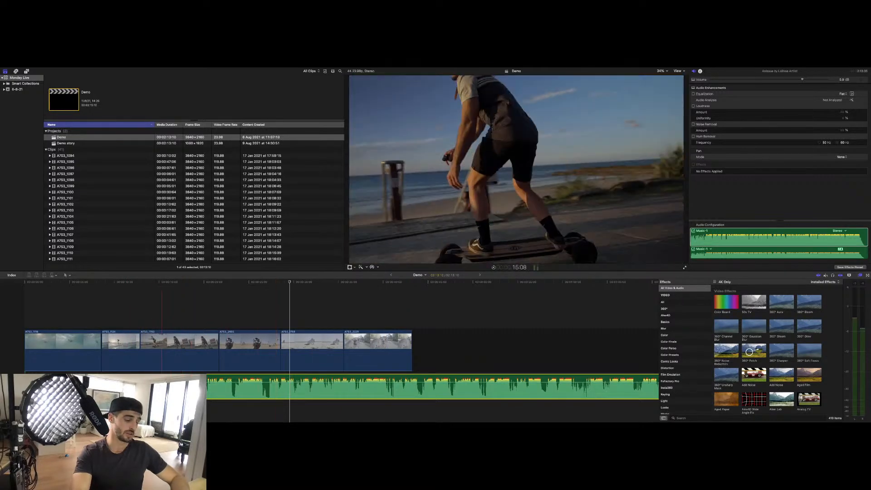
{"action": "left_click", "coordinate": [162, 309]}
{"action": "key", "text": "space"}
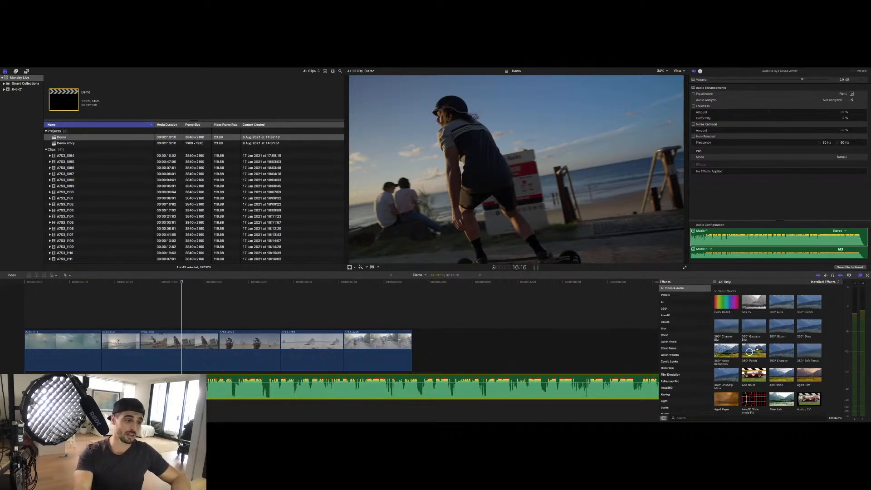
Step: Search the effects for "low", apply AULowpass to the music clip and sharply reduce its cutoff frequency
{"action": "left_click", "coordinate": [707, 418]}
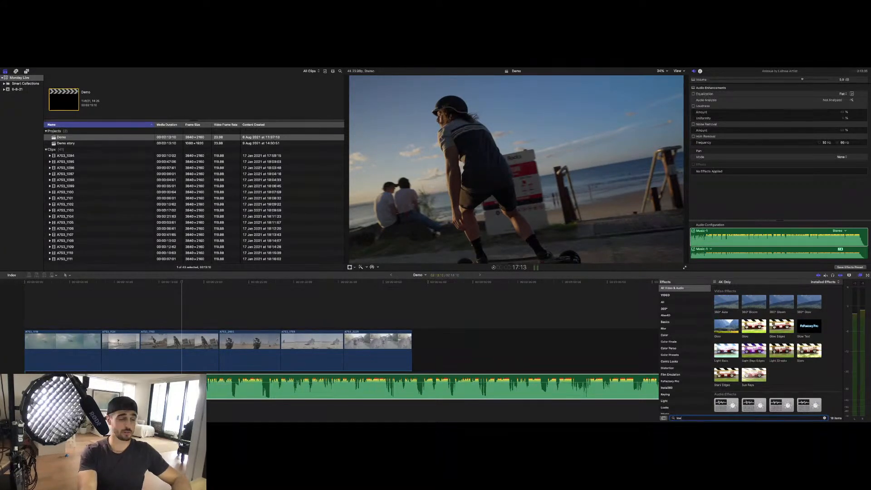
{"action": "key", "text": "super+Tab"}
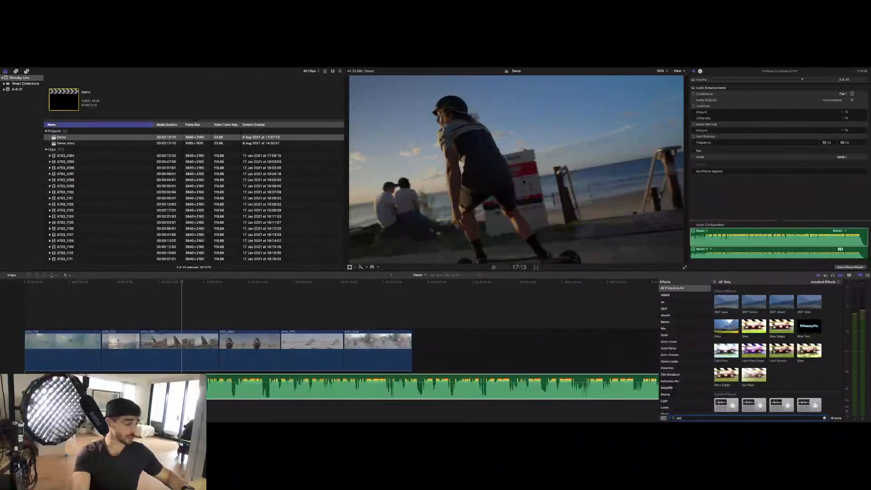
{"action": "scroll", "coordinate": [771, 350], "scroll_direction": "down", "scroll_amount": 1}
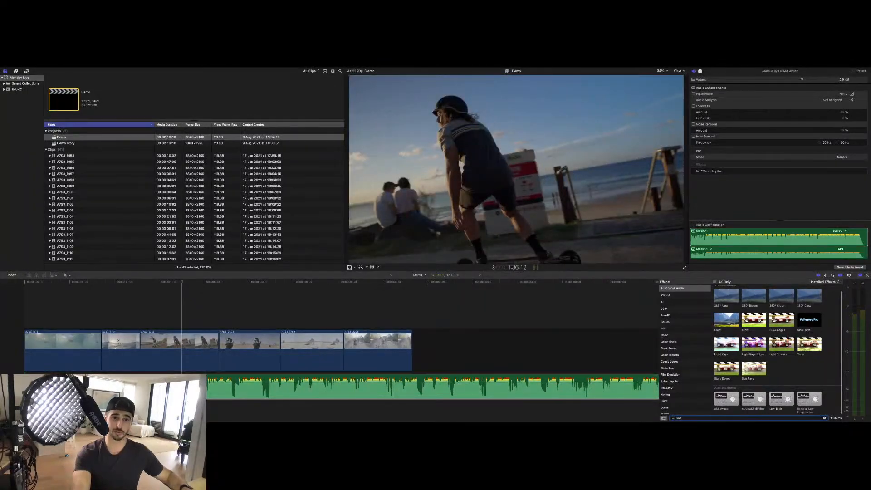
{"action": "left_click", "coordinate": [314, 385]}
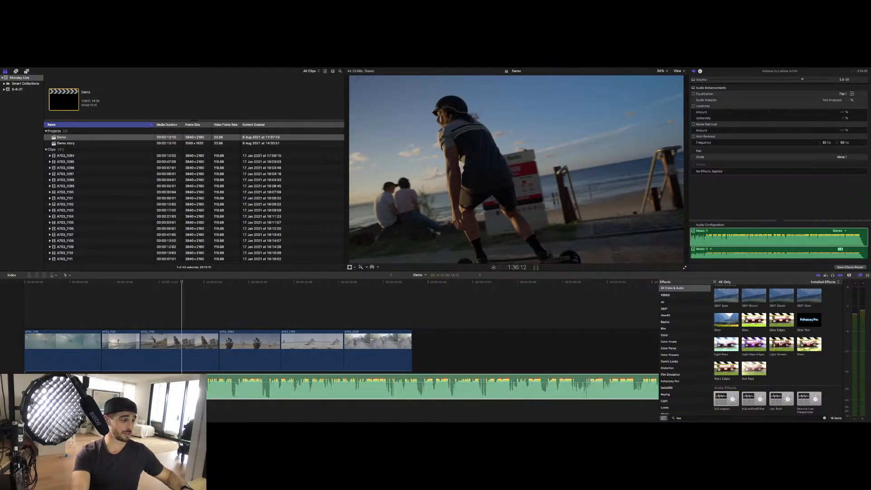
{"action": "double_click", "coordinate": [726, 398]}
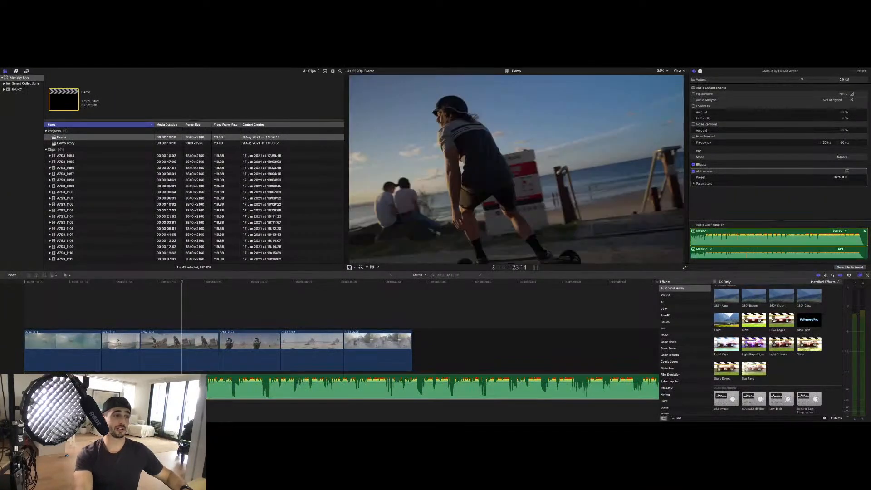
{"action": "left_click", "coordinate": [693, 183]}
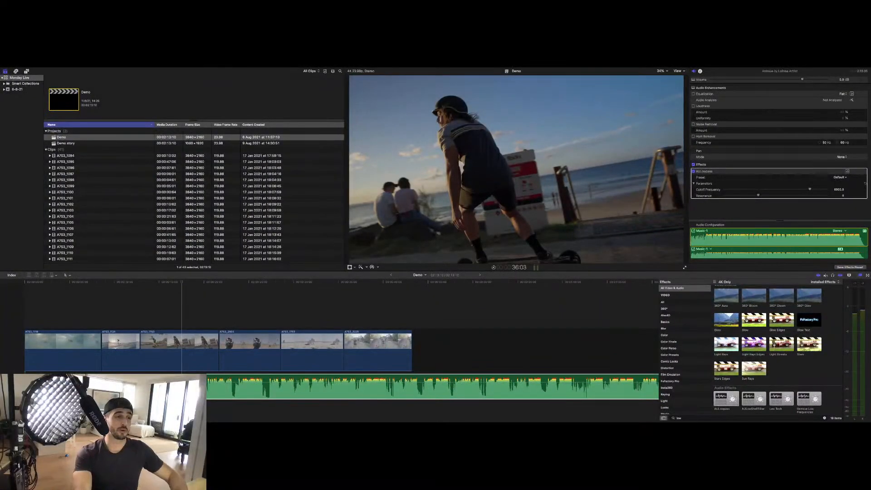
{"action": "left_click_drag", "start_coordinate": [810, 189], "coordinate": [757, 190]}
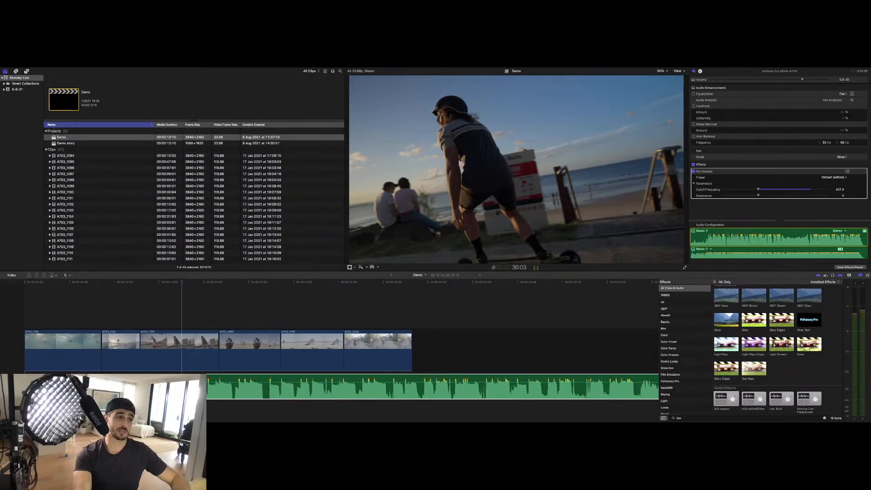
Step: Bypass the AULowpass effect and play the unfiltered music for comparison
{"action": "left_click", "coordinate": [693, 171]}
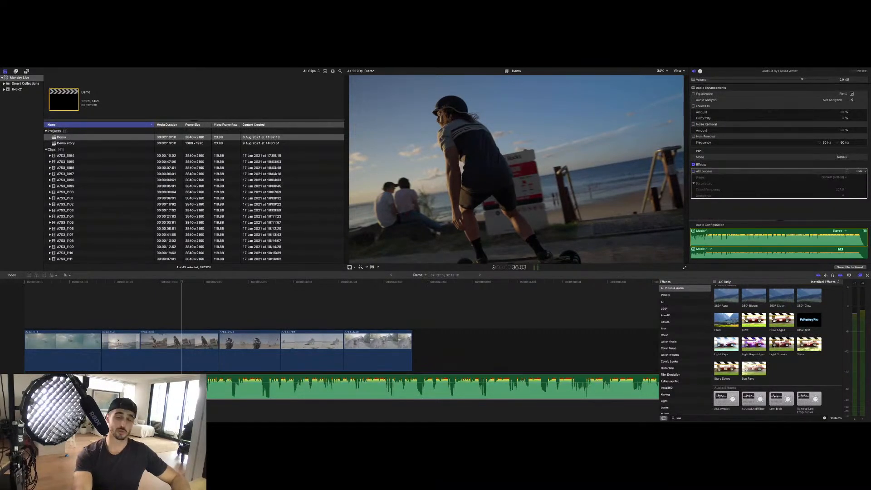
{"action": "key", "text": "space"}
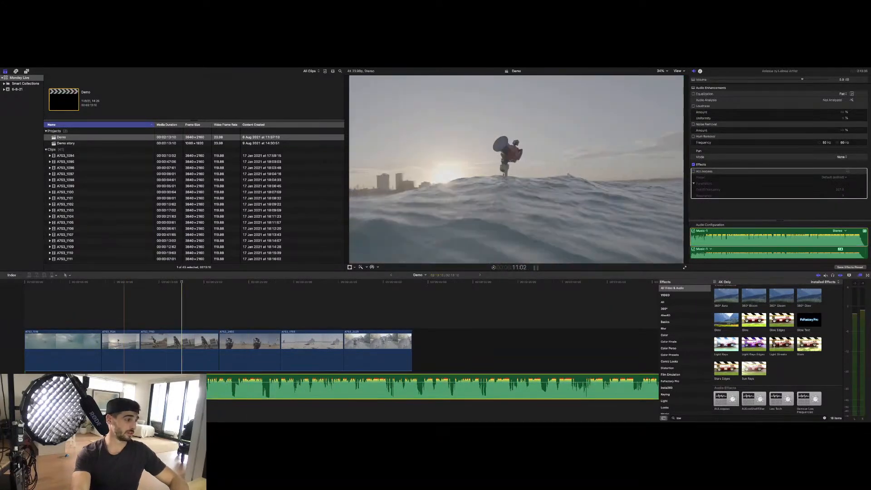
{"action": "key", "text": "space"}
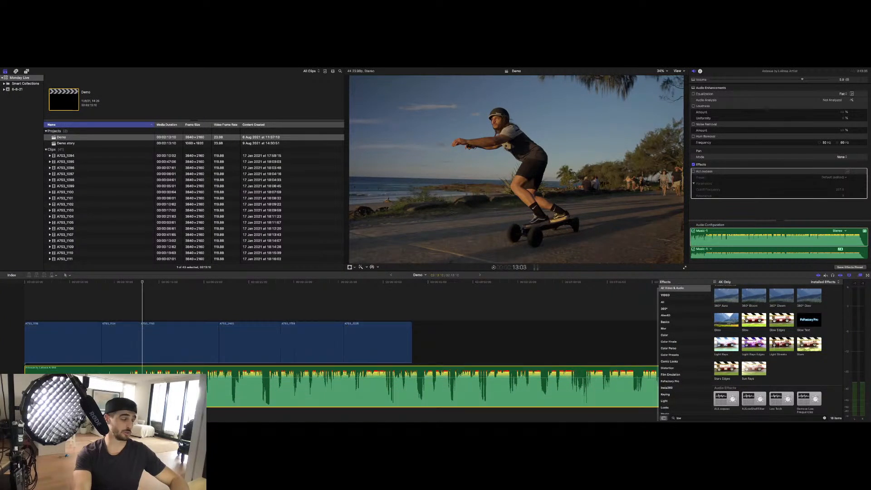
Step: Increase the timeline clip height, re-enable AULowpass on the music and lower its cutoff frequency slightly further
{"action": "key", "text": "super+shift+equal"}
{"action": "key", "text": "super+shift+equal"}
{"action": "key", "text": "super+shift+equal"}
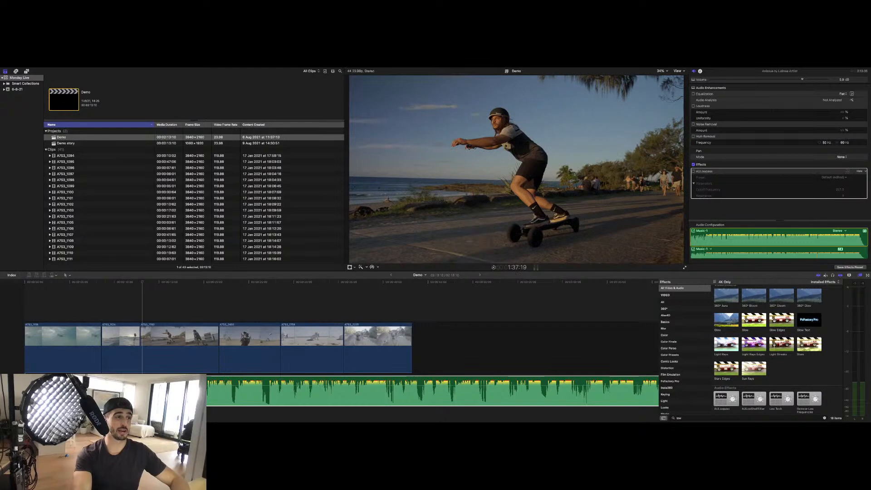
{"action": "left_click", "coordinate": [693, 171]}
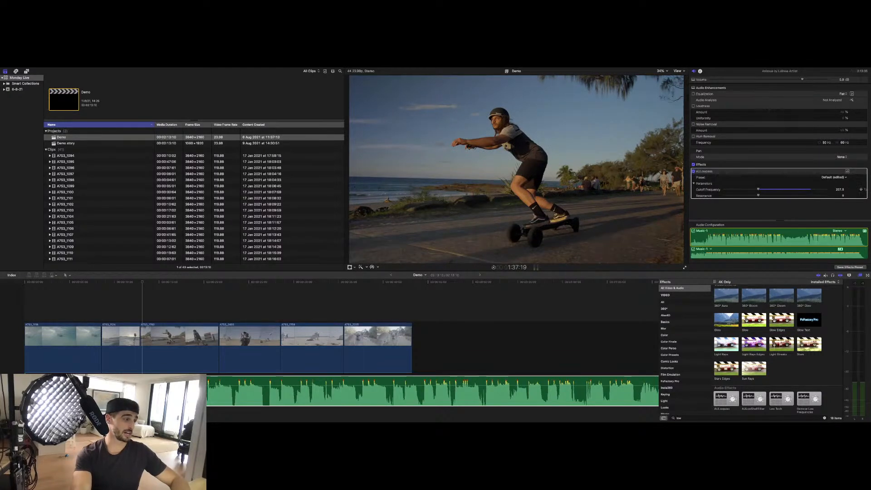
{"action": "mouse_move", "coordinate": [752, 189]}
{"action": "left_mouse_down"}
{"action": "mouse_move", "coordinate": [799, 189]}
{"action": "mouse_move", "coordinate": [764, 189]}
{"action": "left_mouse_up"}
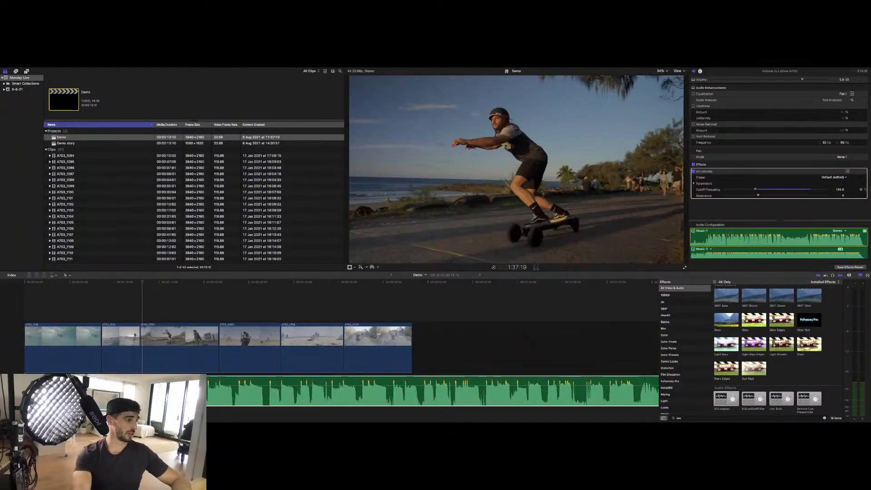
Step: Play the filtered music from the surf clip before the skateboarder to hear the low-pass result
{"action": "left_click", "coordinate": [142, 391]}
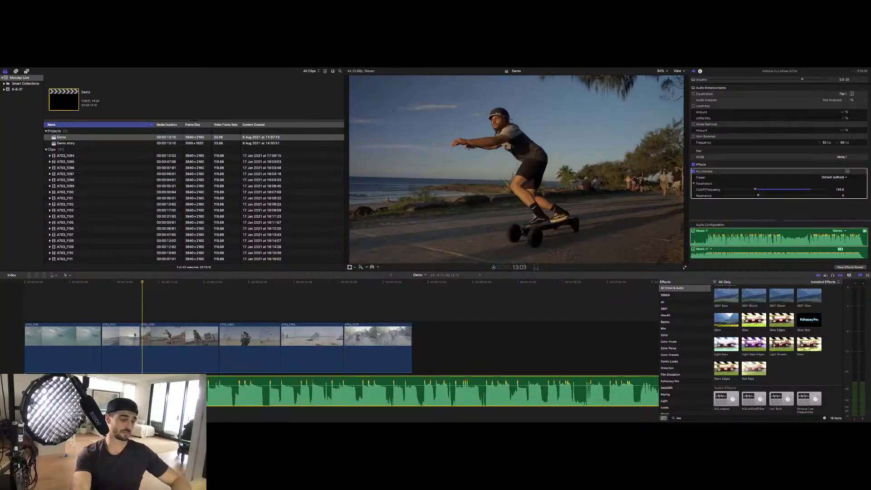
{"action": "key", "text": "super+Tab"}
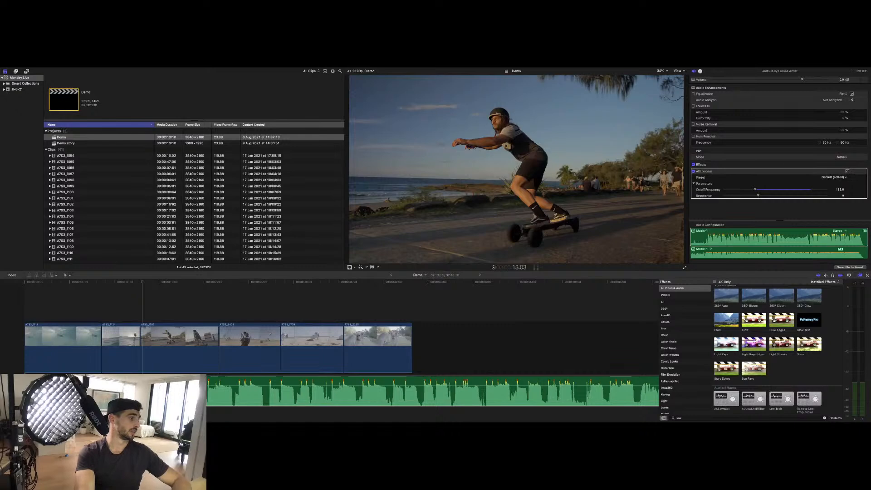
{"action": "left_click", "coordinate": [117, 358]}
{"action": "key", "text": "space"}
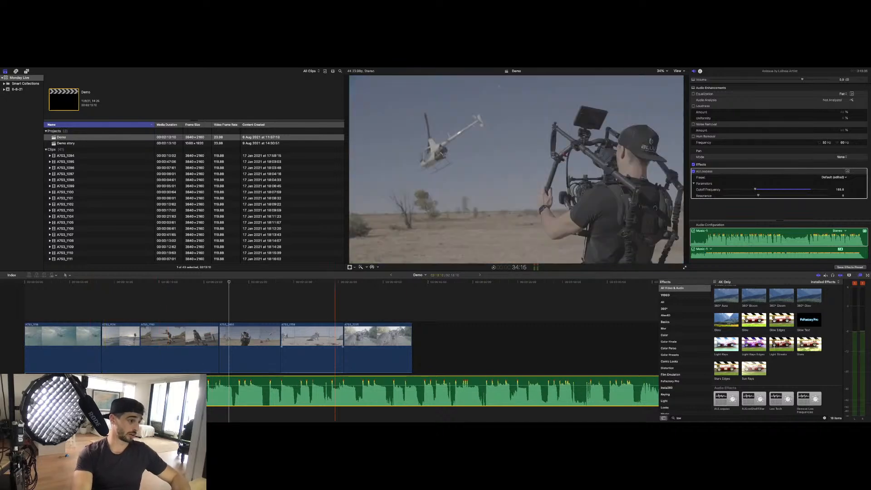
Step: Trim the music clip's end to the end of the last video clip and fit the whole project in the timeline
{"action": "key", "text": "alt+]"}
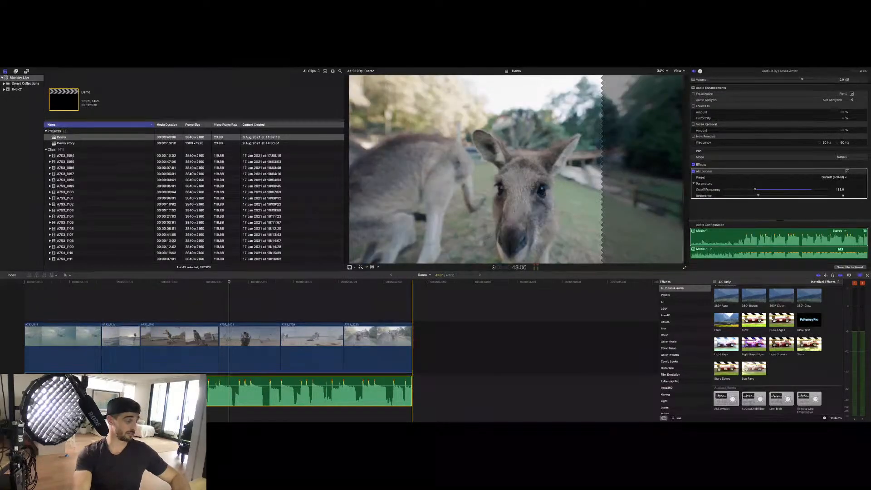
{"action": "key", "text": "shift+z"}
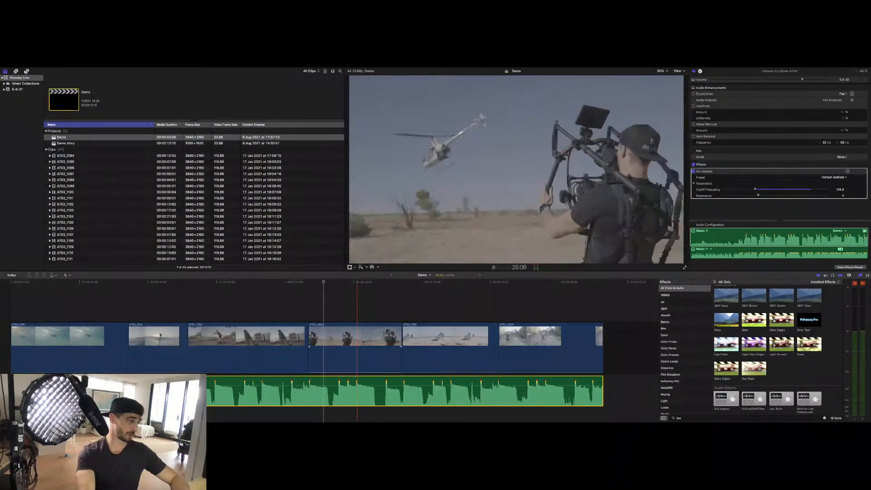
{"action": "key", "text": "space"}
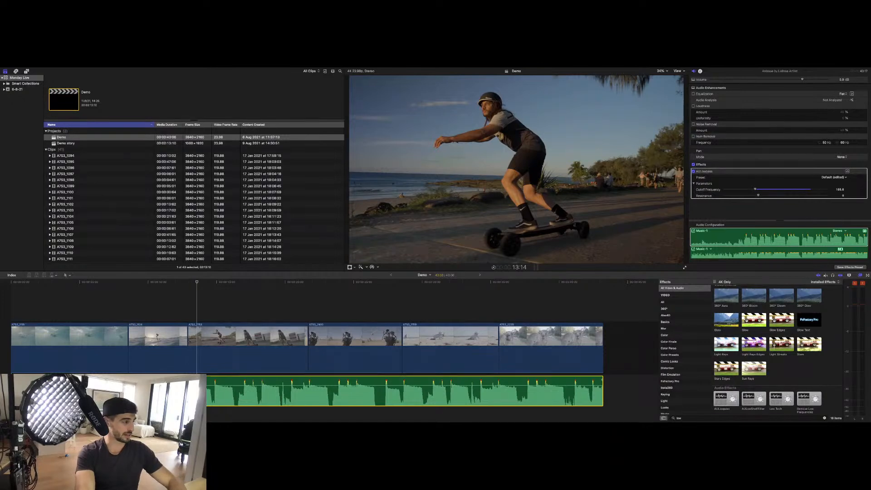
Step: Select the music clip and add markers on its beats during playback, from the skateboarder clip to the last video clip
{"action": "left_click", "coordinate": [201, 305]}
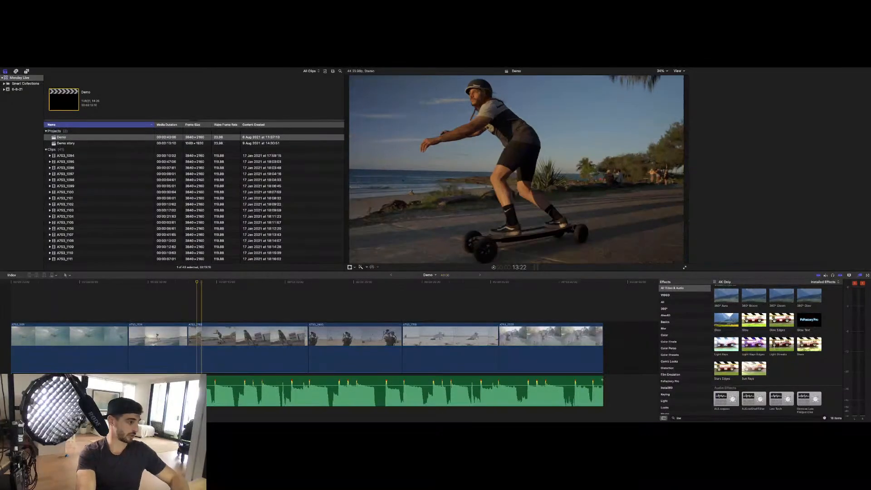
{"action": "left_click", "coordinate": [198, 391]}
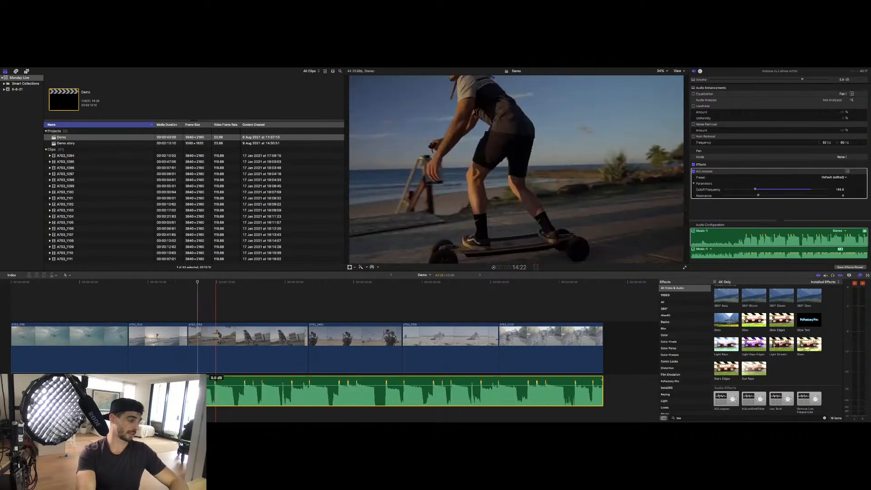
{"action": "key", "text": "space"}
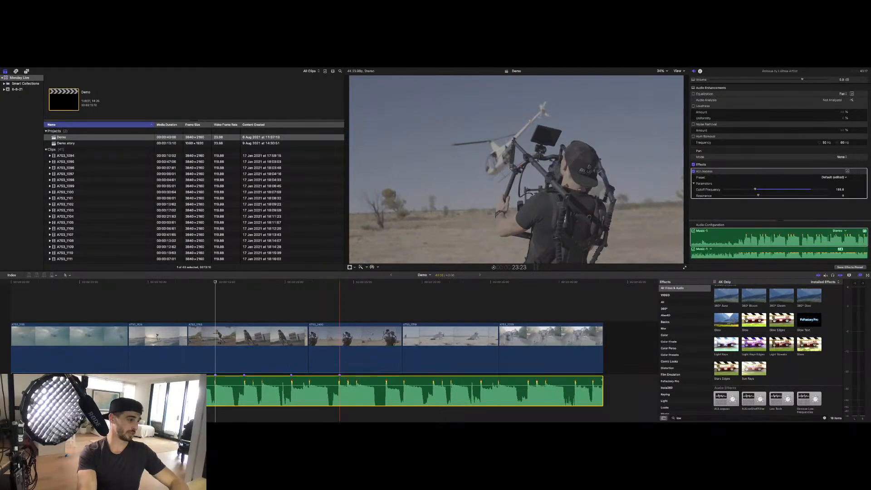
{"action": "key", "text": "l"}
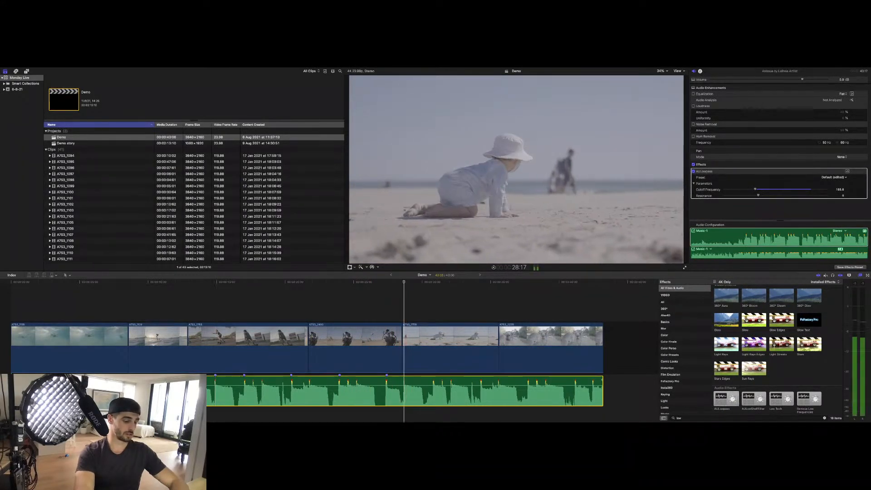
{"action": "key", "text": "l"}
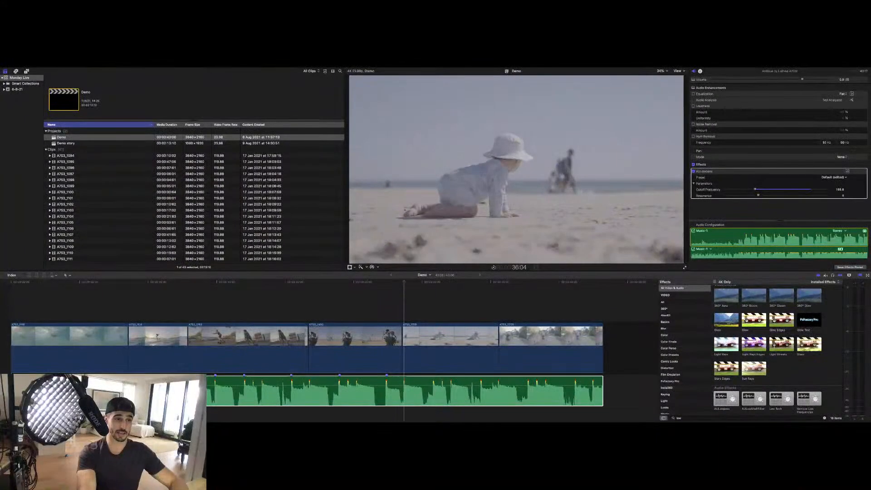
{"action": "left_click", "coordinate": [404, 392]}
{"action": "key", "text": "n"}
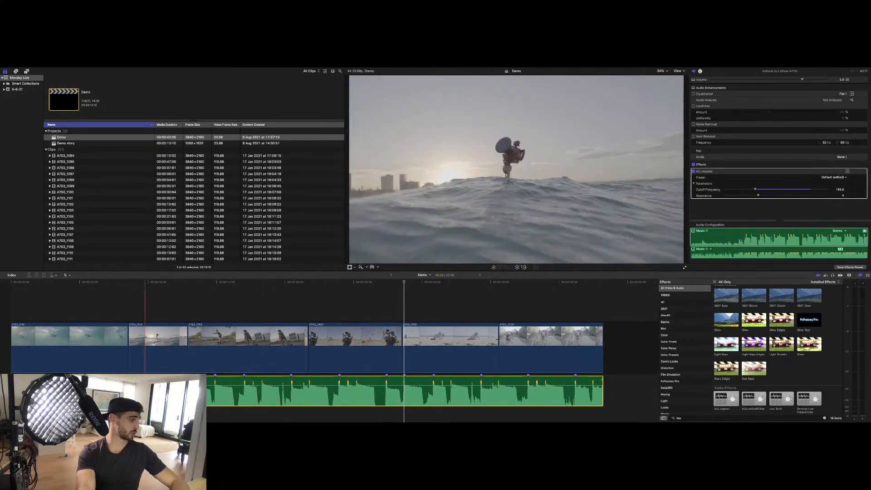
Step: Trim the music clip's start to just before the beat marker near the beginning of the skateboarder clip
{"action": "left_click_drag", "start_coordinate": [200, 390], "coordinate": [212, 391]}
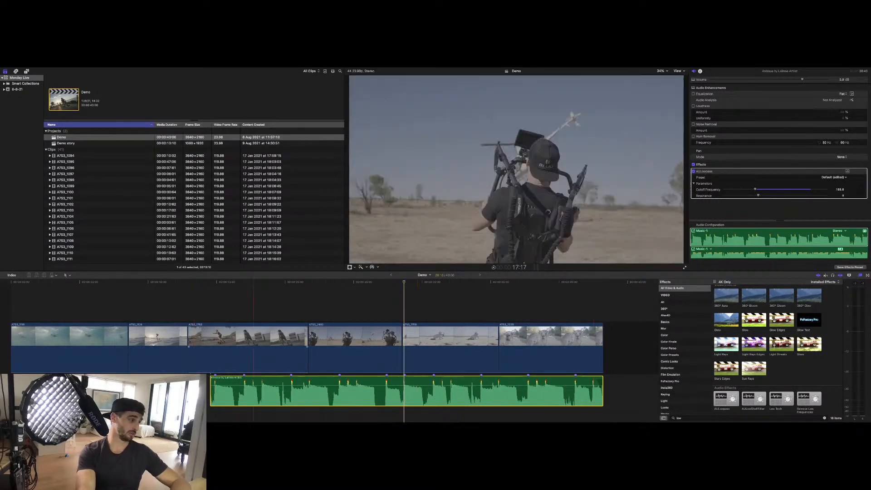
Step: Move the trimmed music clip to the very start of the project
{"action": "key", "text": "super+shift+a"}
{"action": "left_click", "coordinate": [239, 390]}
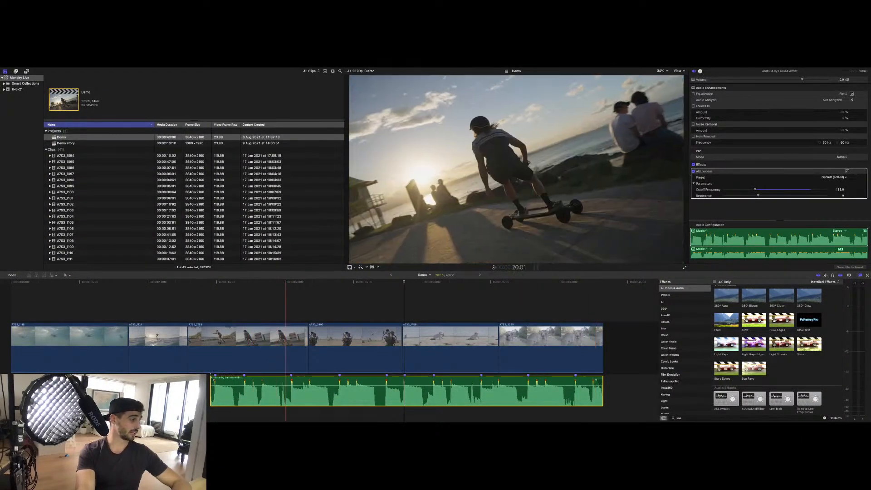
{"action": "key", "text": "super+z"}
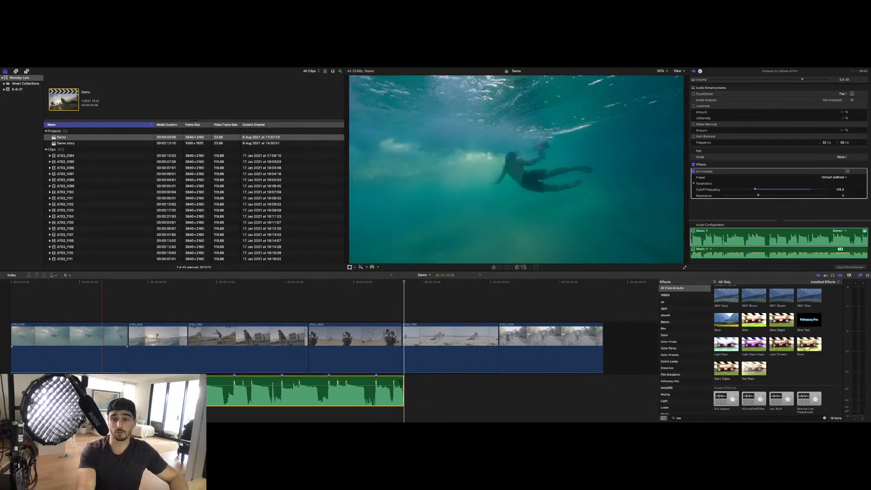
Step: Trim the ends of the underwater, surf and skateboarder clips to successive beat markers on the music
{"action": "left_click_drag", "start_coordinate": [128, 336], "coordinate": [44, 336]}
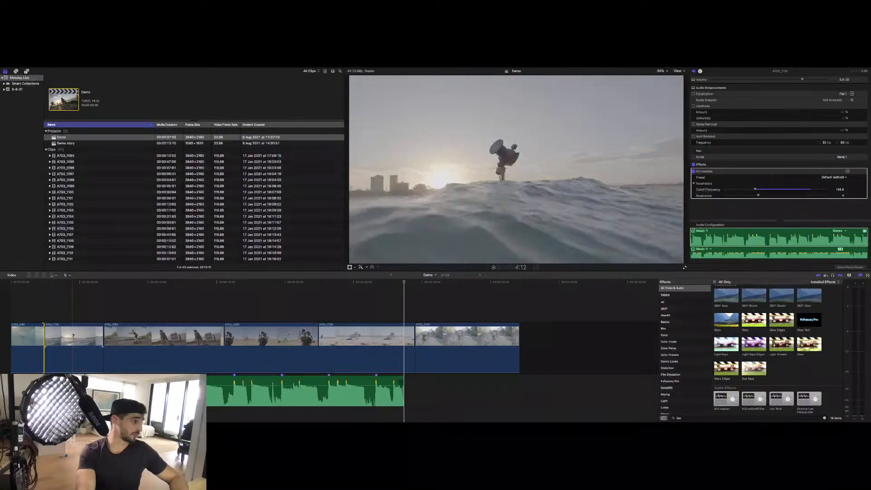
{"action": "left_click", "coordinate": [103, 335]}
{"action": "left_click_drag", "start_coordinate": [103, 336], "coordinate": [93, 336]}
{"action": "left_click_drag", "start_coordinate": [213, 336], "coordinate": [98, 336]}
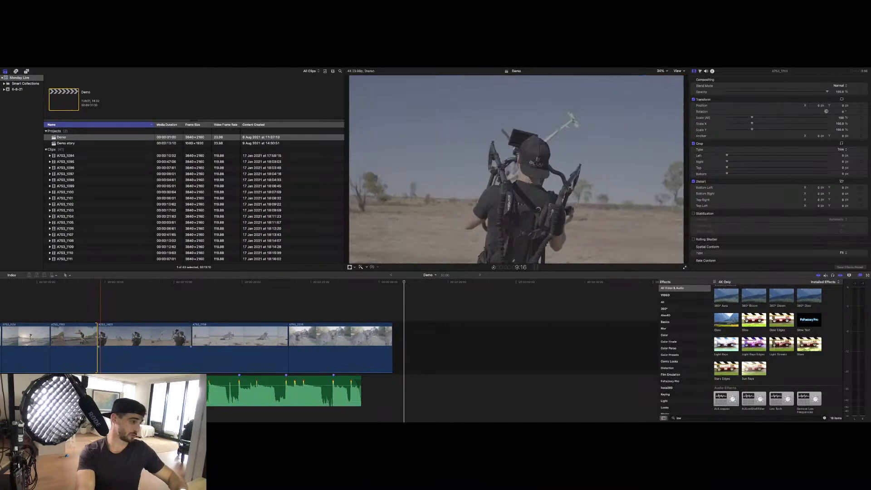
{"action": "scroll", "coordinate": [110, 338], "scroll_direction": "left", "scroll_amount": 3}
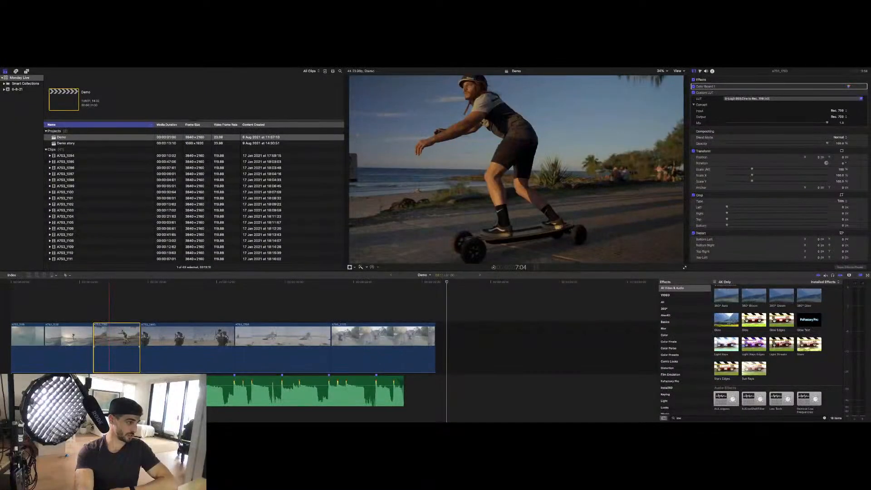
Step: Place the playhead early in the skateboarder clip and preview the footage from there
{"action": "left_click", "coordinate": [108, 313]}
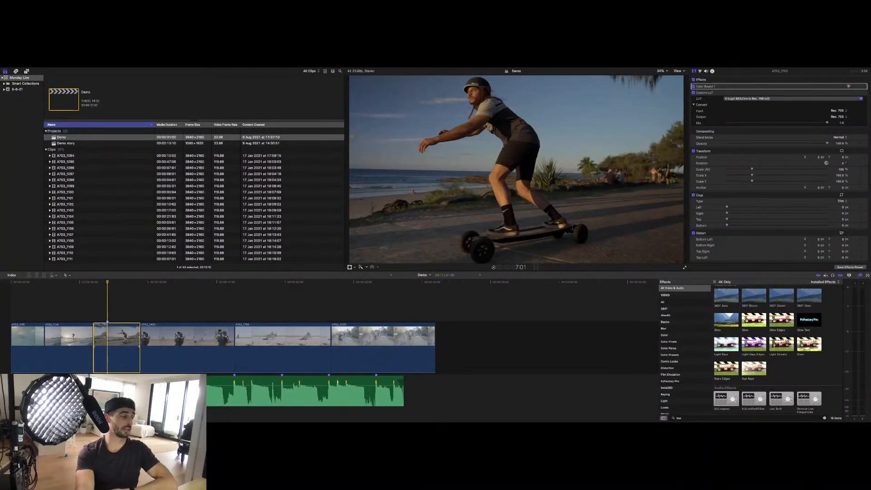
{"action": "key", "text": "space"}
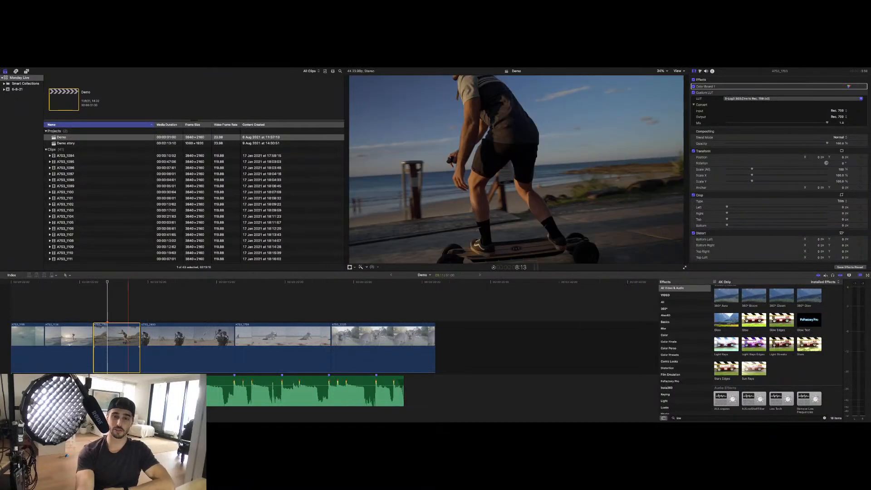
{"action": "key", "text": "space"}
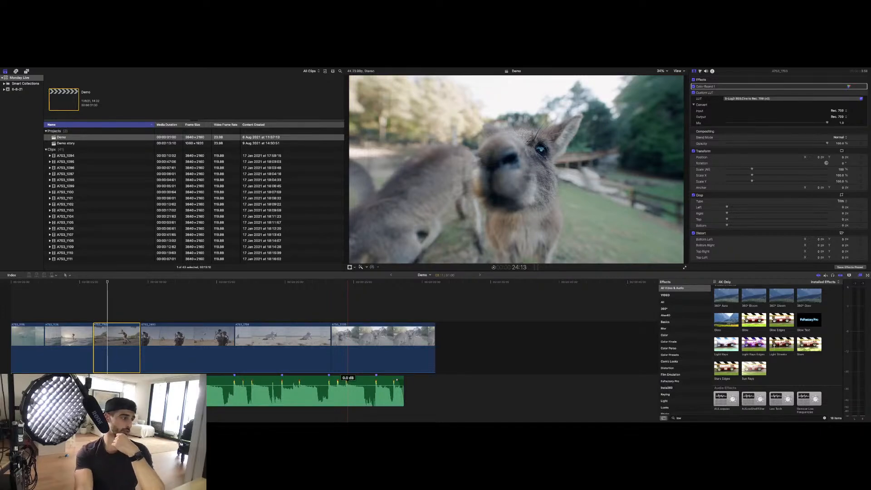
Step: Extend the skateboarder clip's end, select all clips from it through the kangaroo clip, and set their duration to 3:13
{"action": "left_click_drag", "start_coordinate": [140, 349], "coordinate": [180, 349]}
{"action": "left_click", "coordinate": [91, 348]}
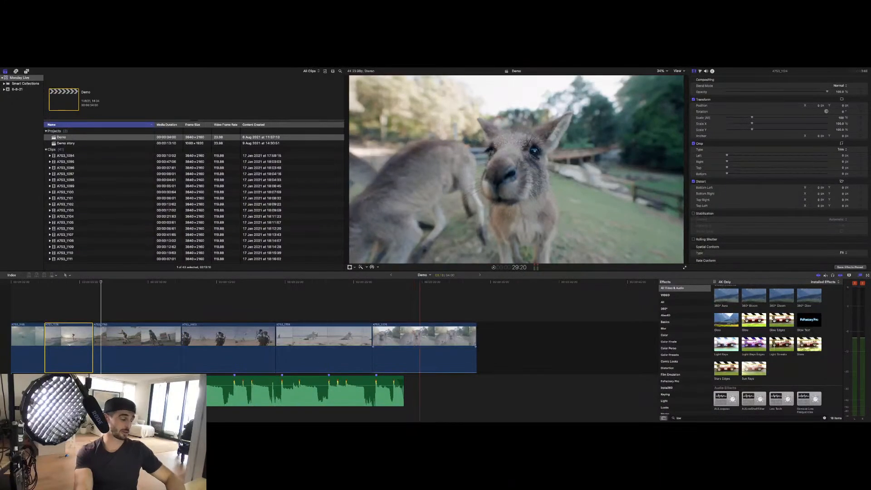
{"action": "left_click", "coordinate": [110, 347]}
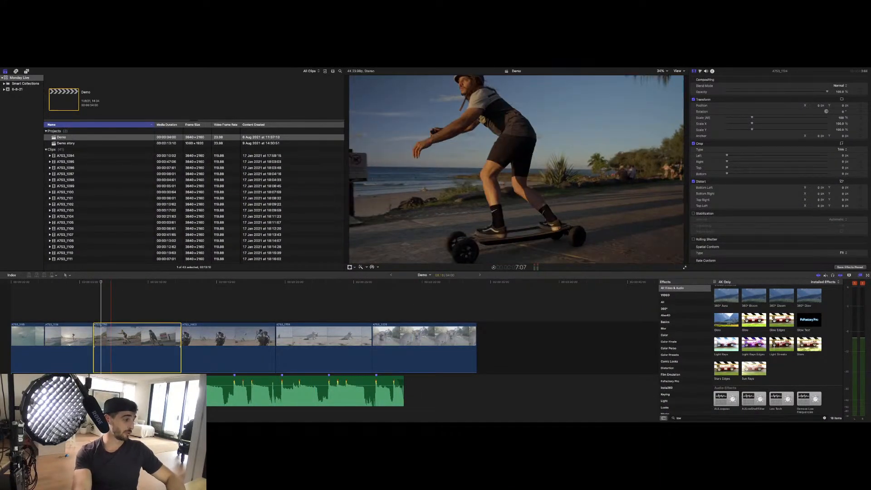
{"action": "left_click", "coordinate": [85, 347]}
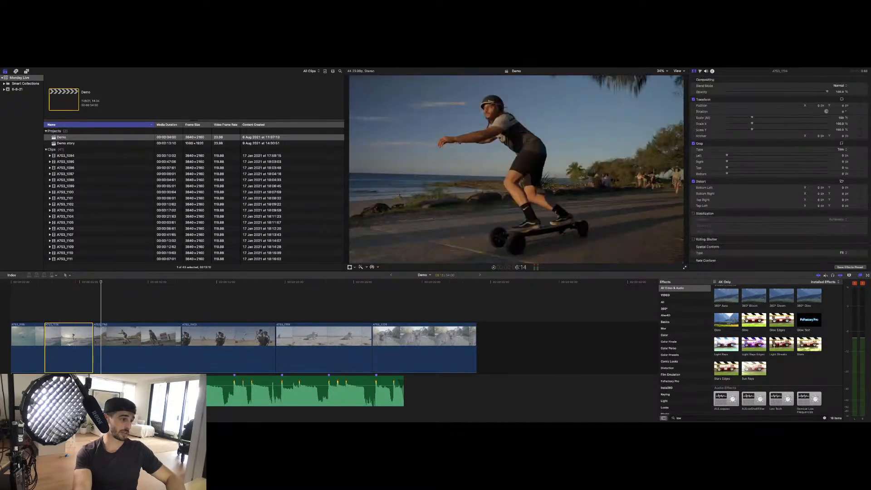
{"action": "left_click", "coordinate": [117, 347]}
{"action": "left_click", "coordinate": [411, 347], "text": "shift"}
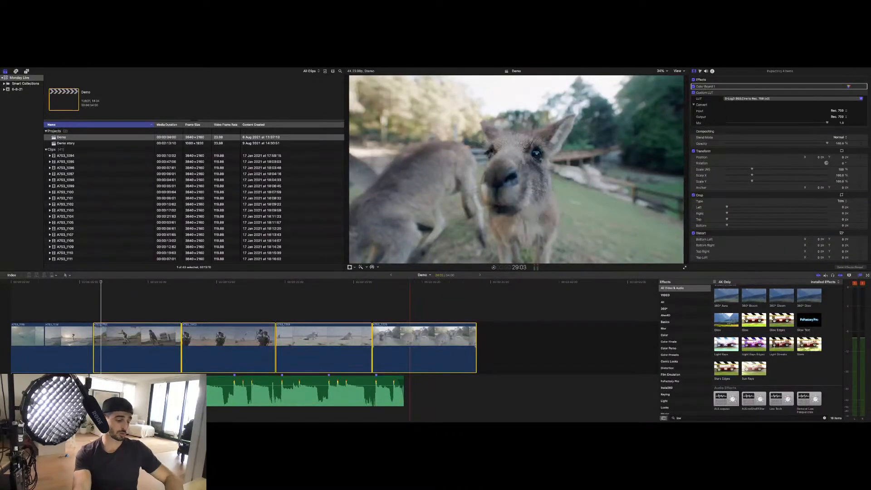
{"action": "key", "text": "ctrl+d"}
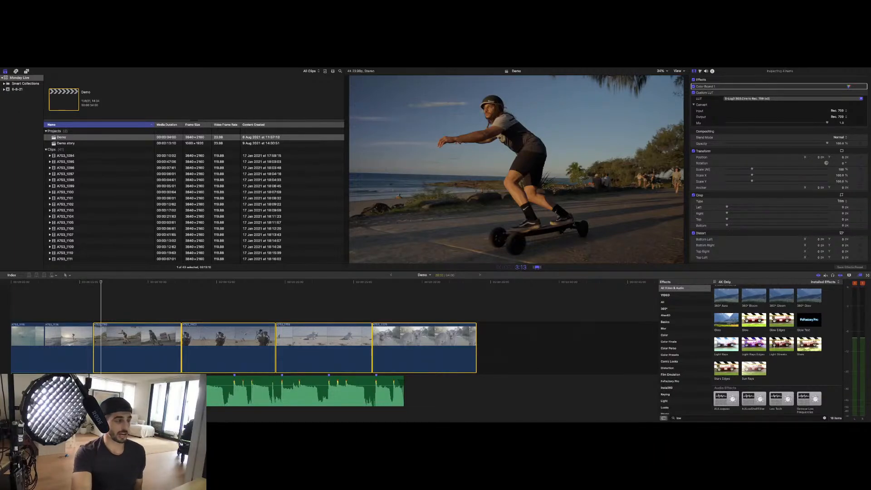
{"action": "key", "text": "Return"}
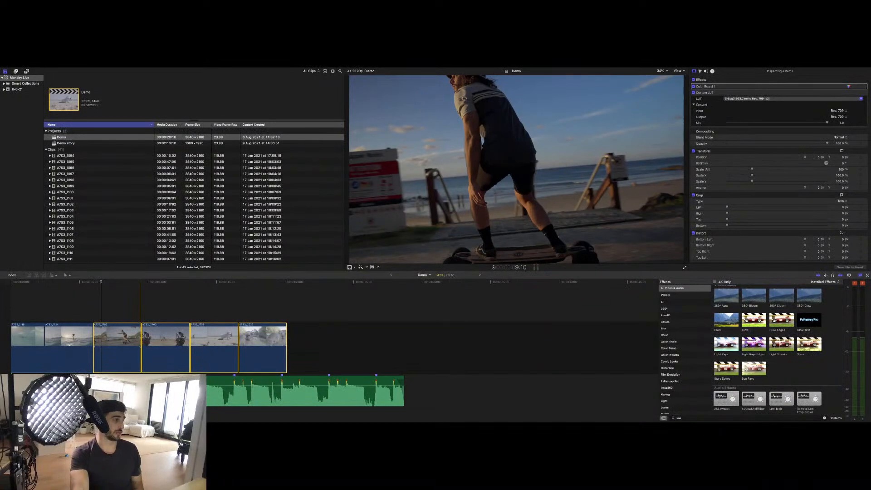
Step: Trim the ends of the skateboarder, drone operator and crawling baby clips to line up with the music's beat markers
{"action": "left_click", "coordinate": [141, 335]}
{"action": "left_click", "coordinate": [189, 336]}
{"action": "left_click_drag", "start_coordinate": [189, 336], "coordinate": [234, 336]}
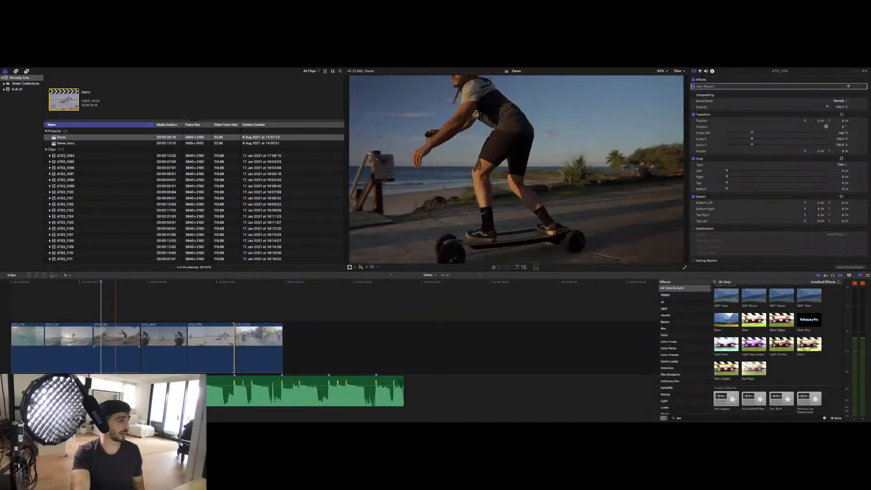
{"action": "left_click", "coordinate": [157, 335]}
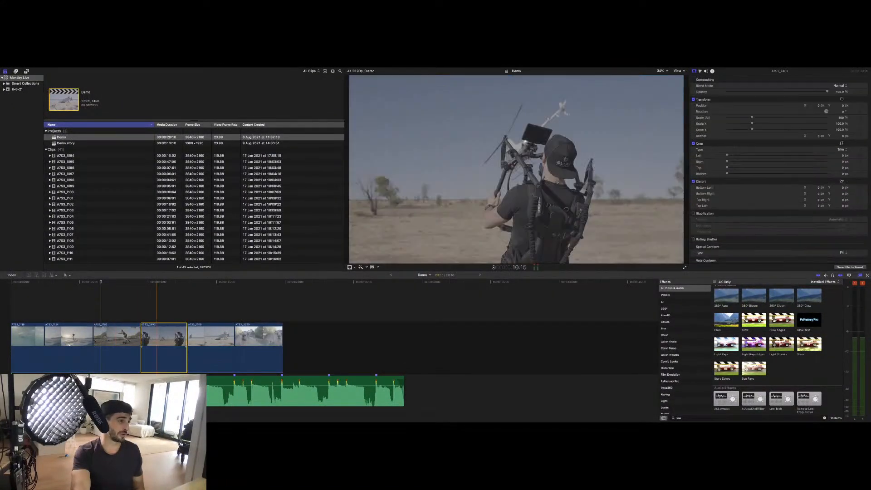
{"action": "left_click", "coordinate": [260, 338]}
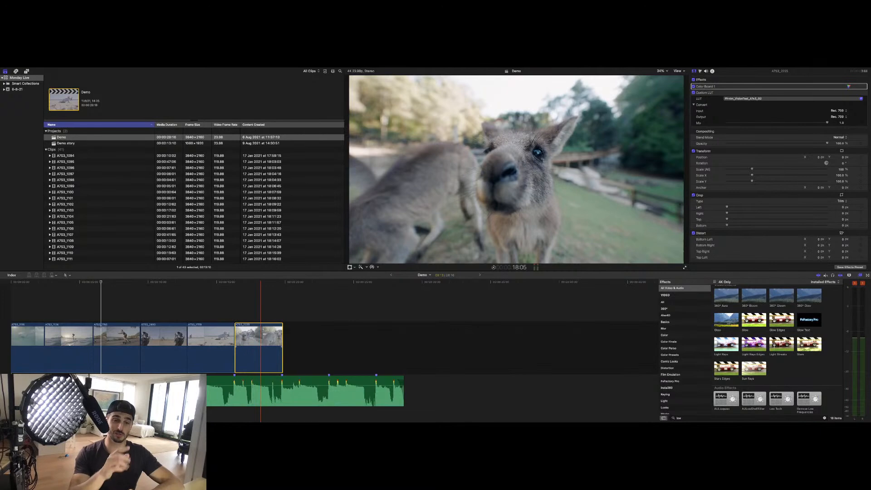
Step: Examine up close how the cuts before the kangaroo and crawling baby clips line up with the beat markers
{"action": "key", "text": "j"}
{"action": "key", "text": "super+equal"}
{"action": "key", "text": "super+equal"}
{"action": "key", "text": "super+equal"}
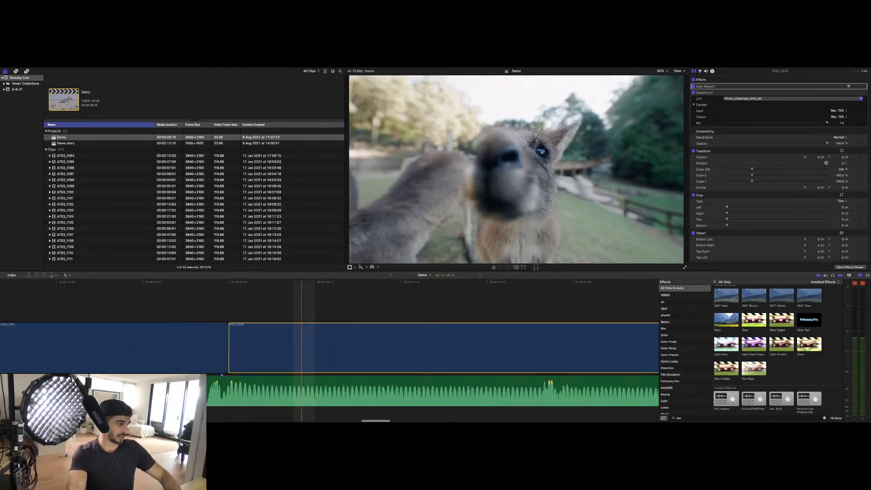
{"action": "scroll", "coordinate": [360, 345], "scroll_direction": "left", "scroll_amount": 2}
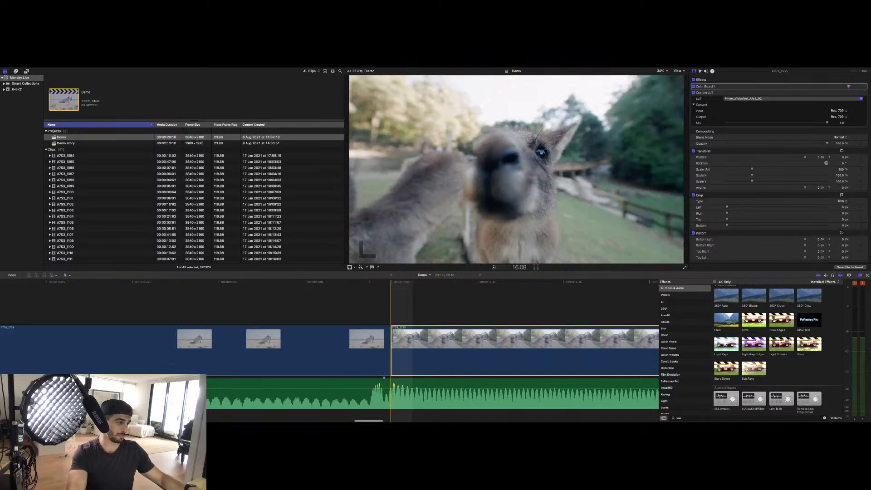
{"action": "scroll", "coordinate": [418, 349], "scroll_direction": "left", "scroll_amount": 10}
{"action": "scroll", "coordinate": [557, 349], "scroll_direction": "left", "scroll_amount": 10}
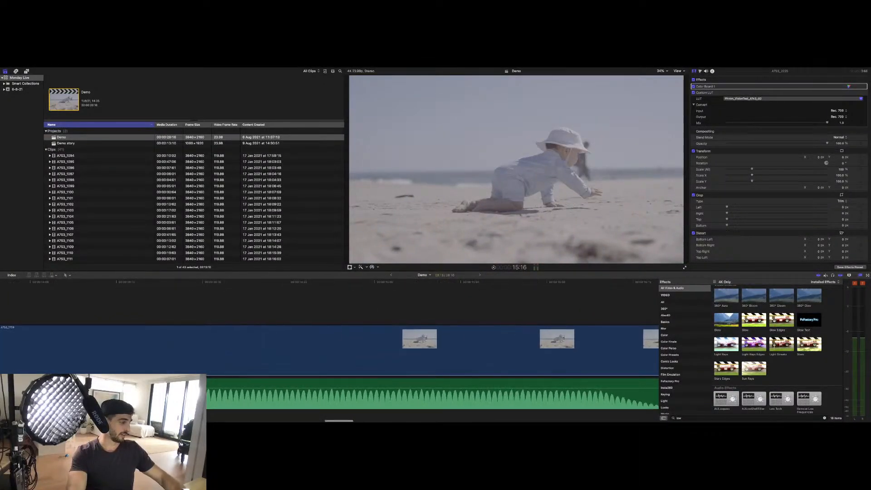
{"action": "scroll", "coordinate": [562, 385], "scroll_direction": "left", "scroll_amount": 10}
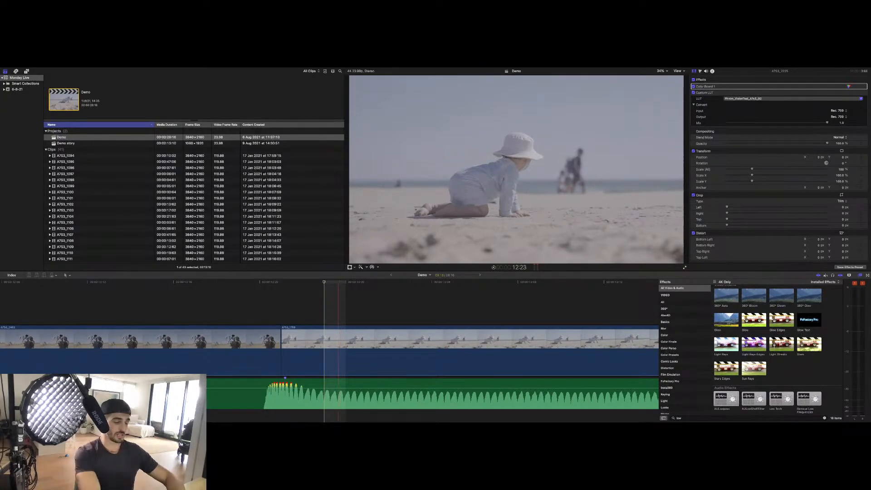
{"action": "key", "text": "super+minus"}
{"action": "key", "text": "super+minus"}
{"action": "key", "text": "super+minus"}
{"action": "key", "text": "super+minus"}
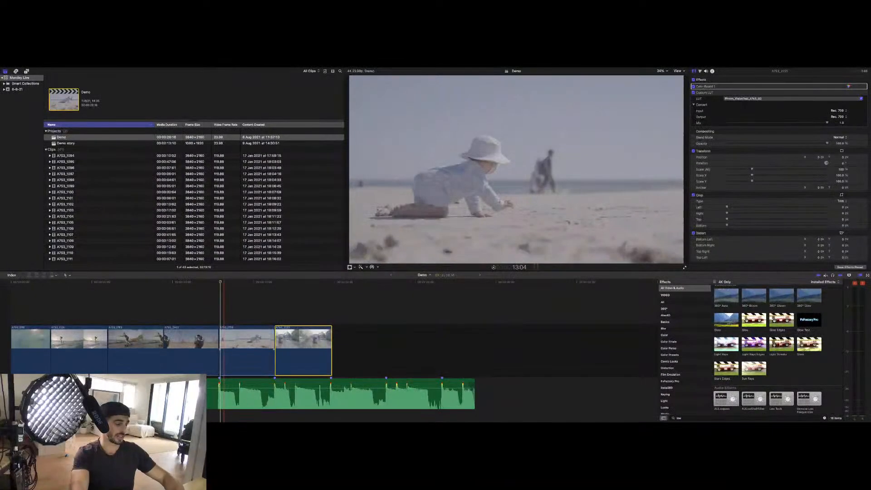
Step: Fine-trim the cut between the drone operator and crawling baby clips to match its beat marker
{"action": "key", "text": "super+equal"}
{"action": "key", "text": "super+equal"}
{"action": "key", "text": "super+equal"}
{"action": "key", "text": "super+equal"}
{"action": "key", "text": "super+equal"}
{"action": "key", "text": "super+equal"}
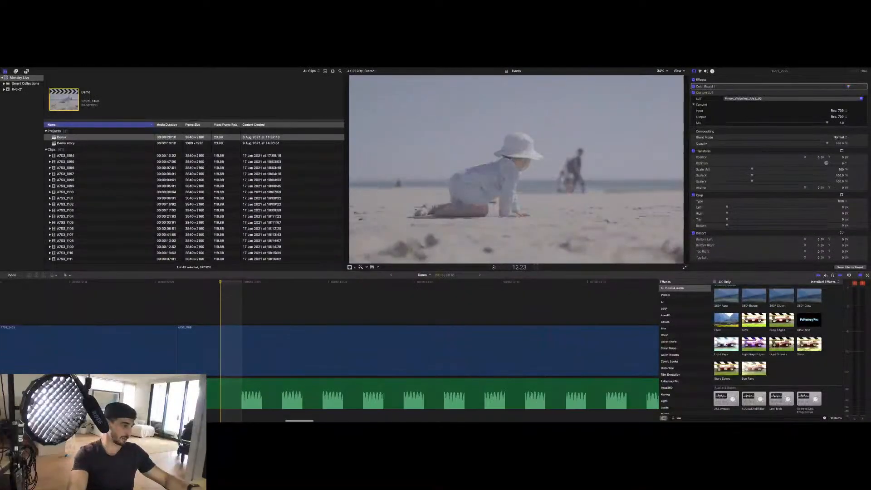
{"action": "left_click_drag", "start_coordinate": [133, 338], "coordinate": [133, 338]}
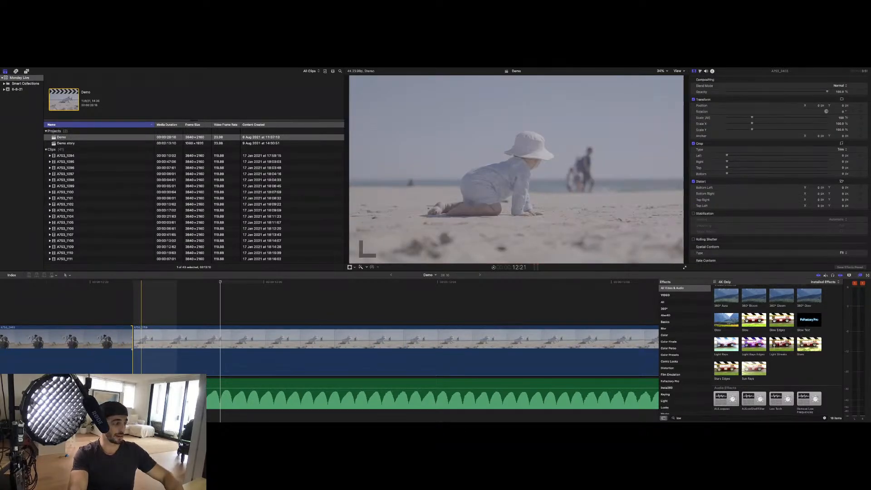
{"action": "left_click_drag", "start_coordinate": [133, 338], "coordinate": [133, 337]}
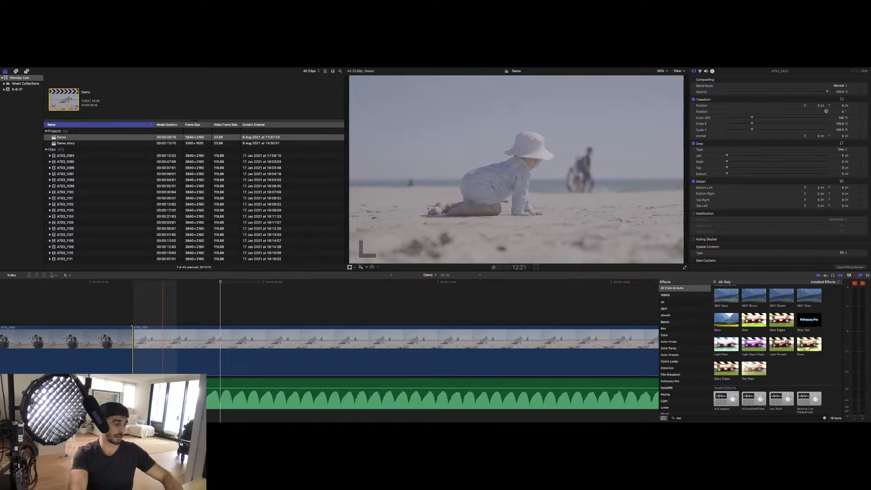
Step: Trim the music clip's end to the end of the kangaroo clip
{"action": "left_click", "coordinate": [163, 394]}
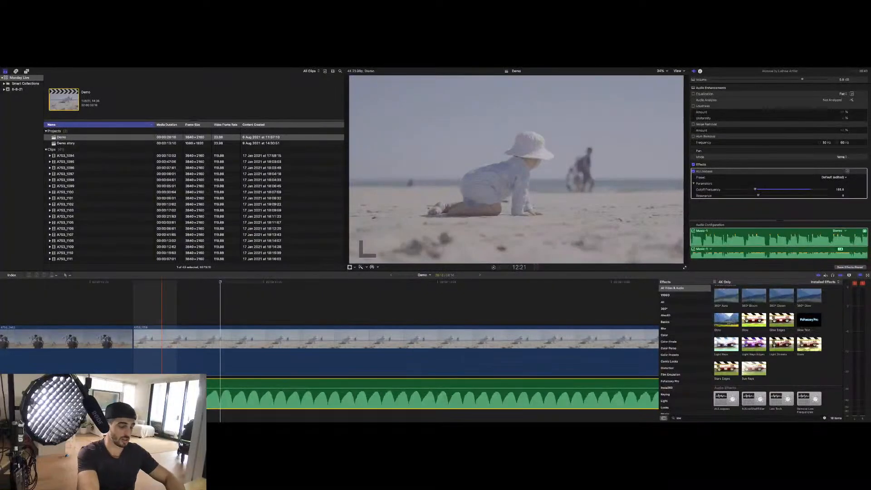
{"action": "key", "text": "super+minus"}
{"action": "key", "text": "super+minus"}
{"action": "key", "text": "super+minus"}
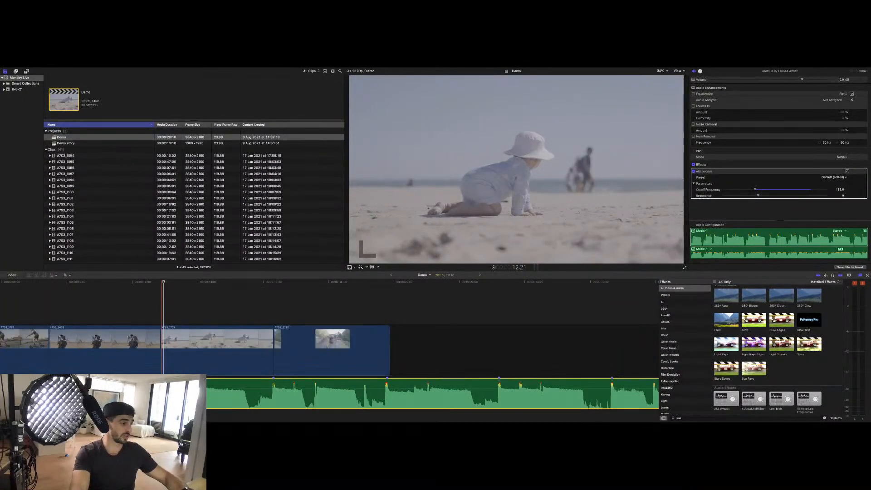
{"action": "key", "text": "super+minus"}
{"action": "key", "text": "super+minus"}
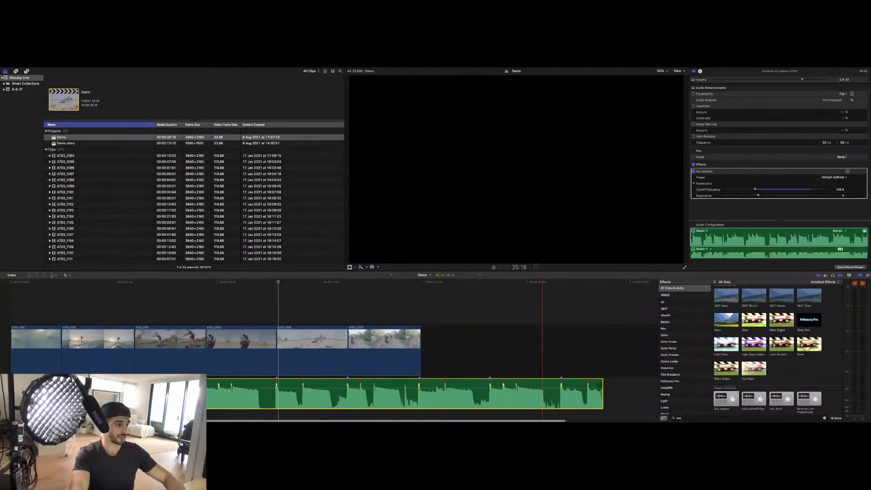
{"action": "left_click_drag", "start_coordinate": [603, 394], "coordinate": [421, 394]}
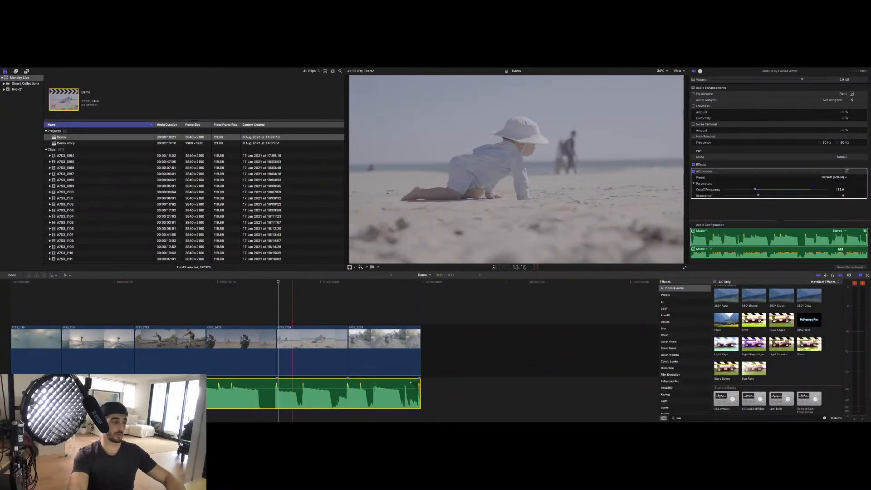
Step: Preview the crawling baby section and disable the low-pass effect on the music clip
{"action": "key", "text": "space"}
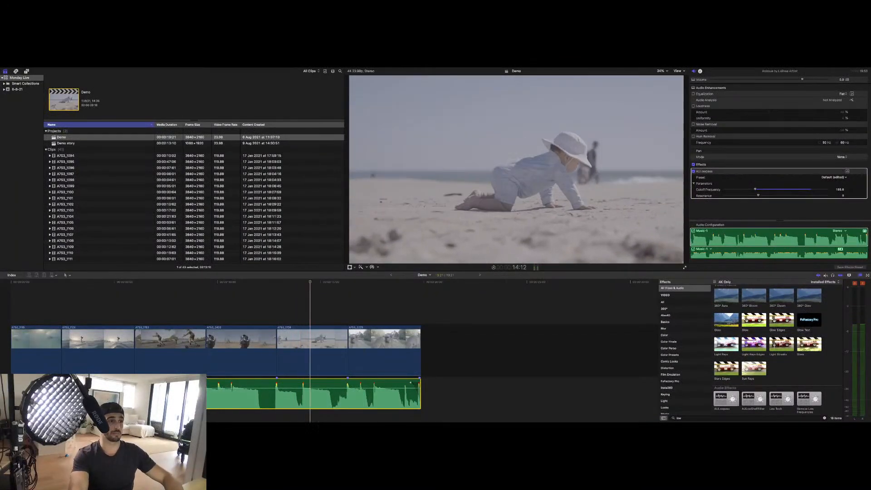
{"action": "left_click", "coordinate": [693, 171]}
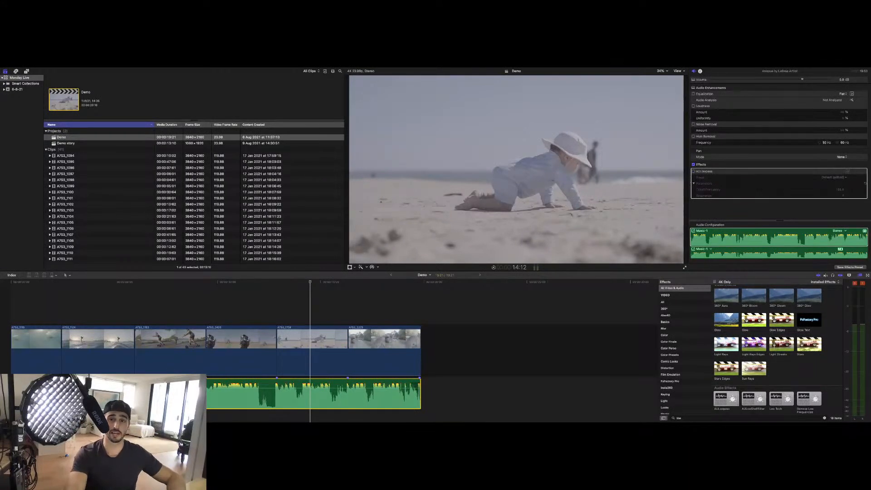
{"action": "left_click", "coordinate": [771, 171]}
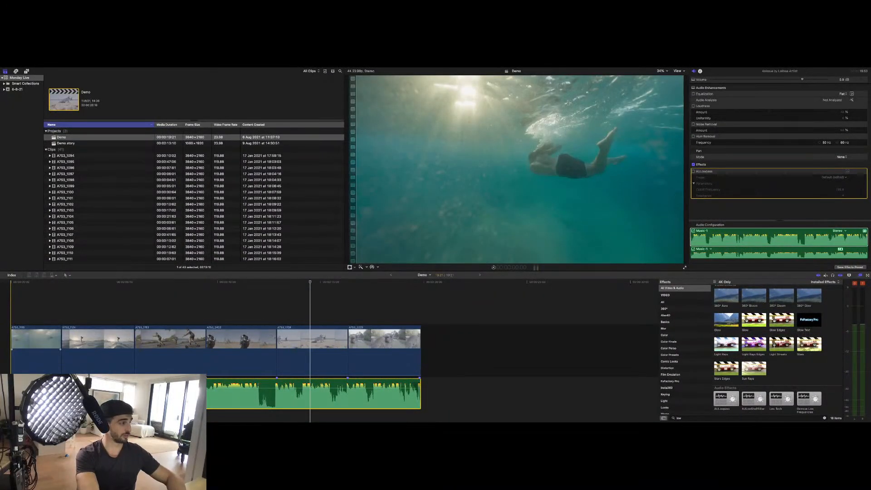
Step: Play the edit from the start of the project with the unfiltered music and fit the whole project in the timeline
{"action": "key", "text": "space"}
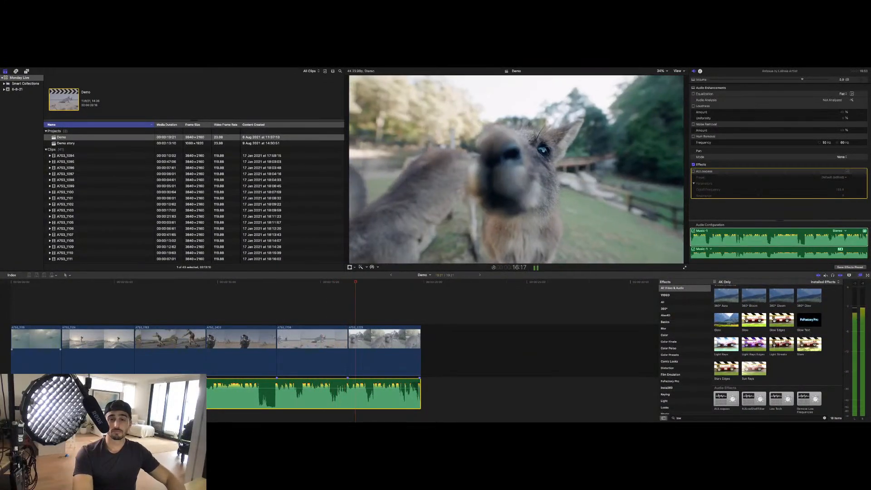
{"action": "key", "text": "space"}
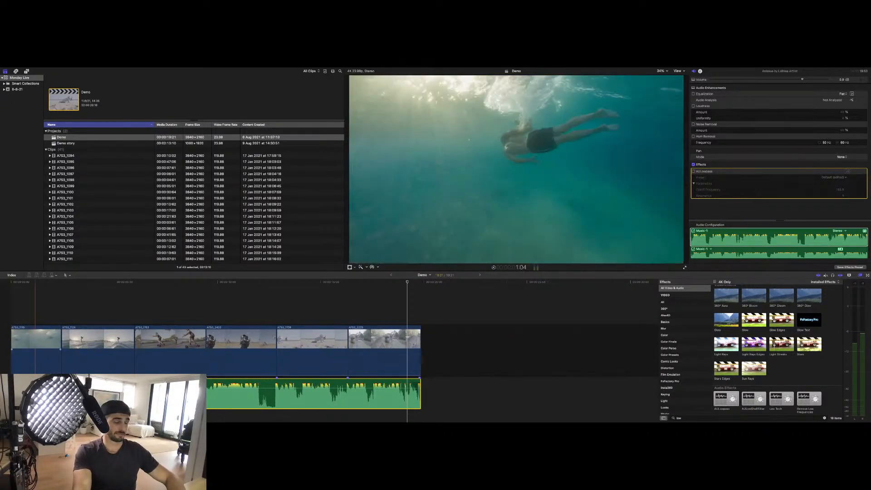
{"action": "key", "text": "super+="}
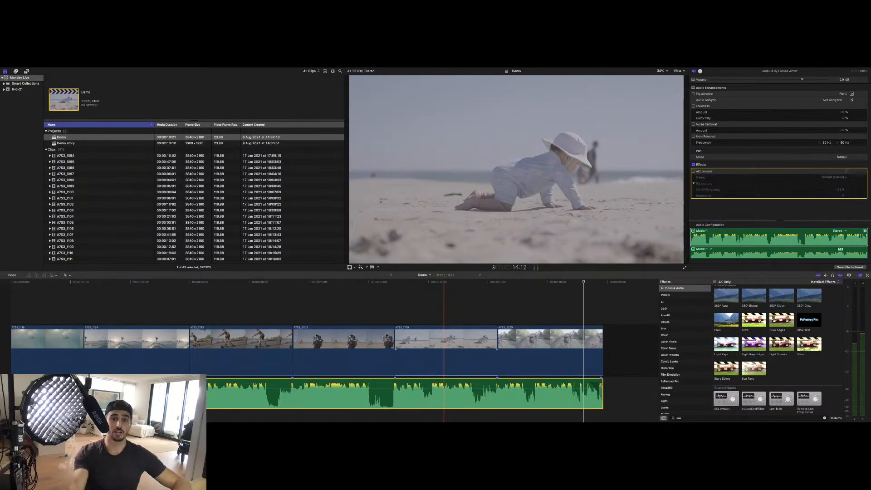
Step: Step frame by frame through the start of the crawling baby clip at its cut with the drone operator clip
{"action": "key", "text": "l"}
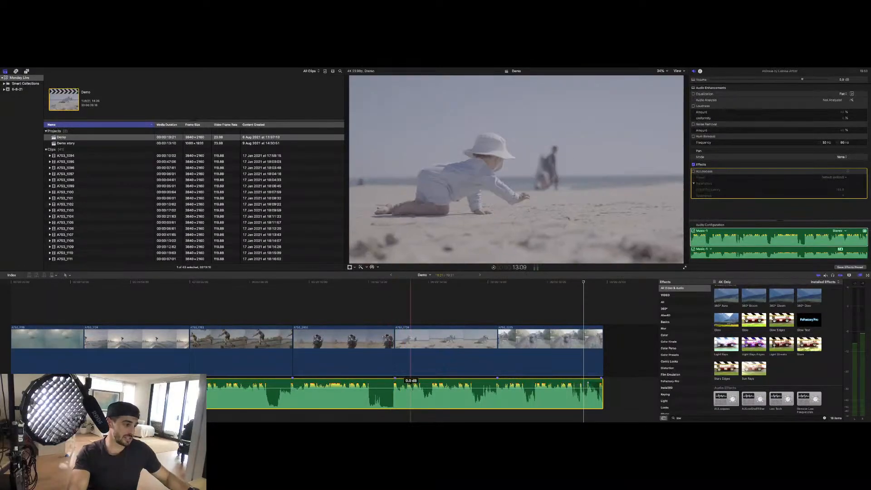
{"action": "key", "text": "super+equal"}
{"action": "key", "text": "super+equal"}
{"action": "key", "text": "super+equal"}
{"action": "key", "text": "super+equal"}
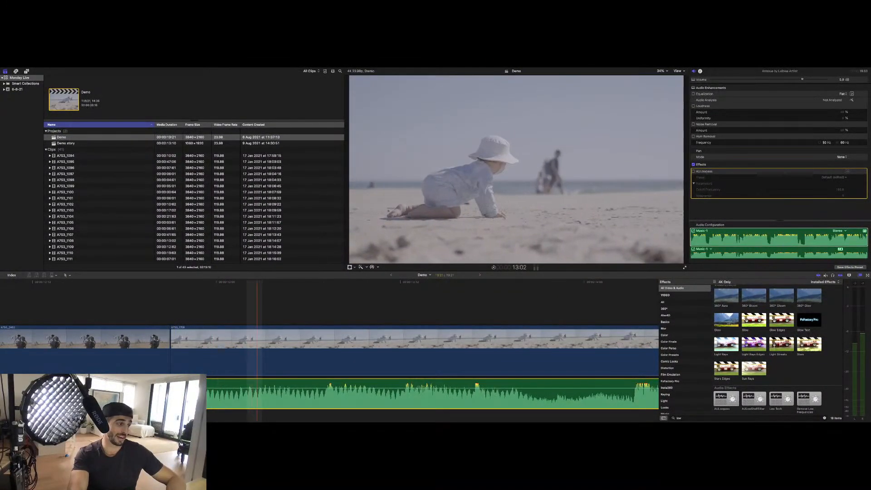
{"action": "key", "text": "l"}
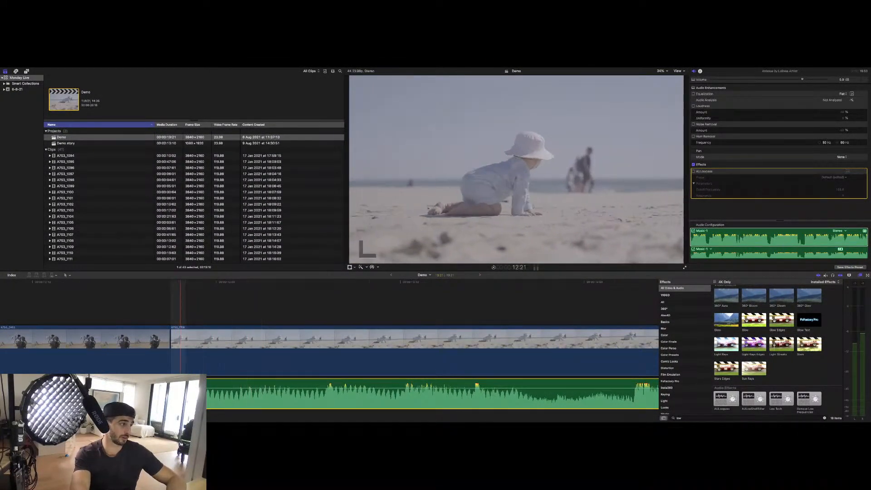
{"action": "key", "text": "Left"}
{"action": "key", "text": "Right"}
{"action": "key", "text": "Left"}
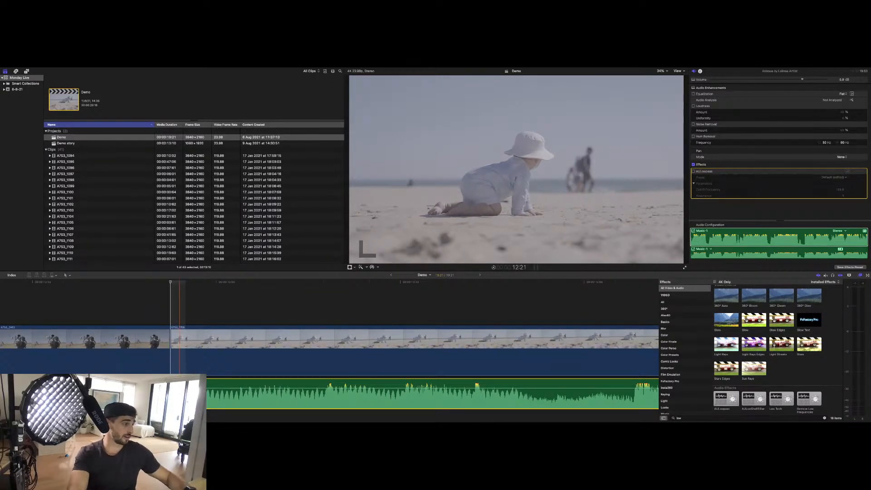
Step: Compare the width of single frames with the music waveform around the drone operator and crawling baby cut at several magnifications
{"action": "scroll", "coordinate": [335, 354], "scroll_direction": "left", "scroll_amount": 10}
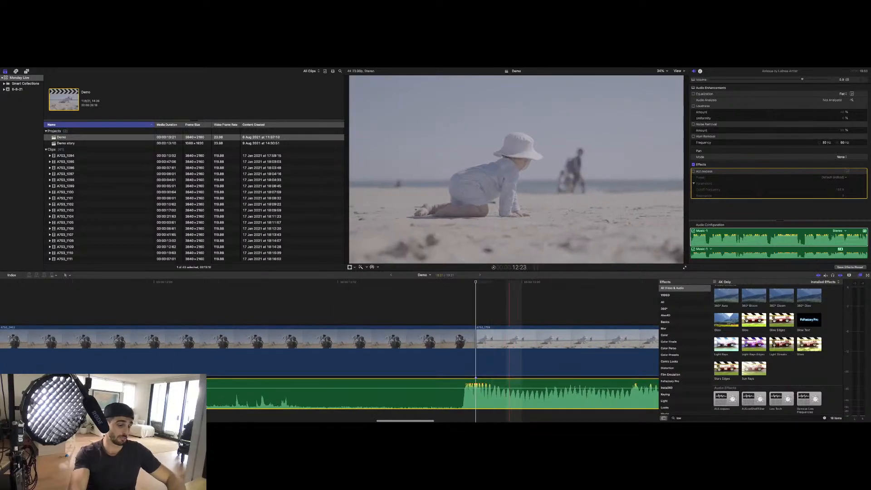
{"action": "key", "text": "super+equal"}
{"action": "left_click", "coordinate": [509, 309]}
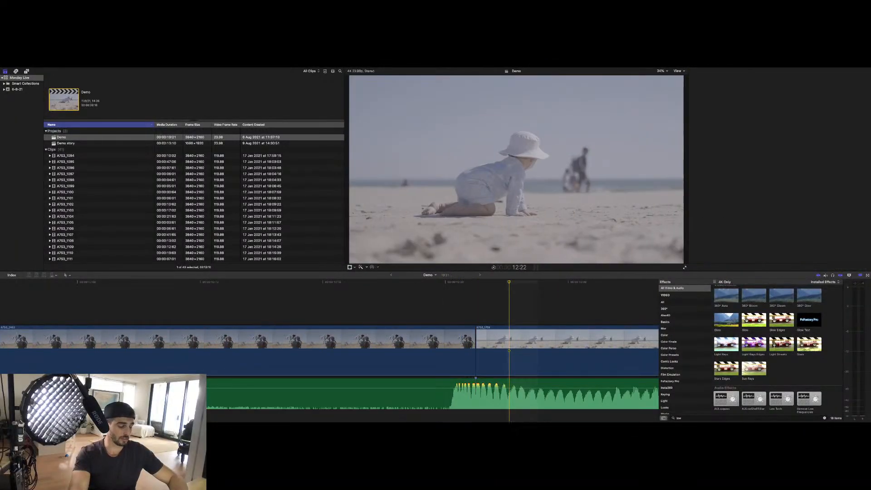
{"action": "key", "text": "super+equal"}
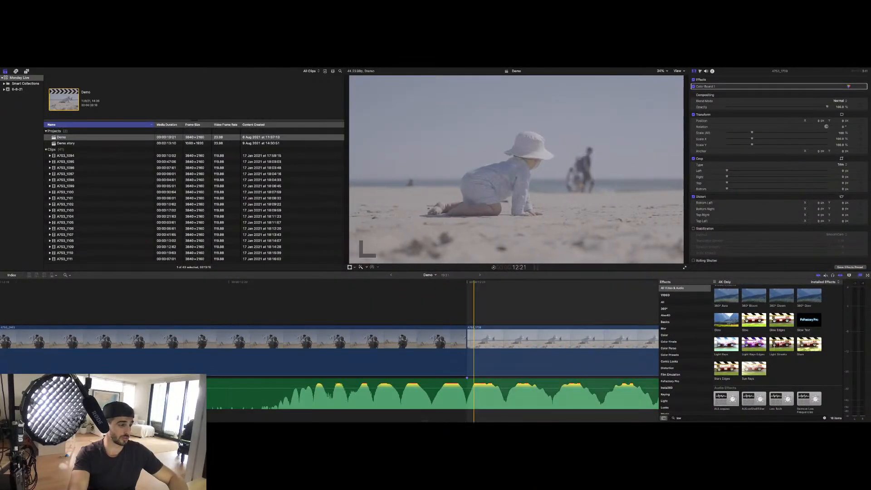
{"action": "key", "text": "a"}
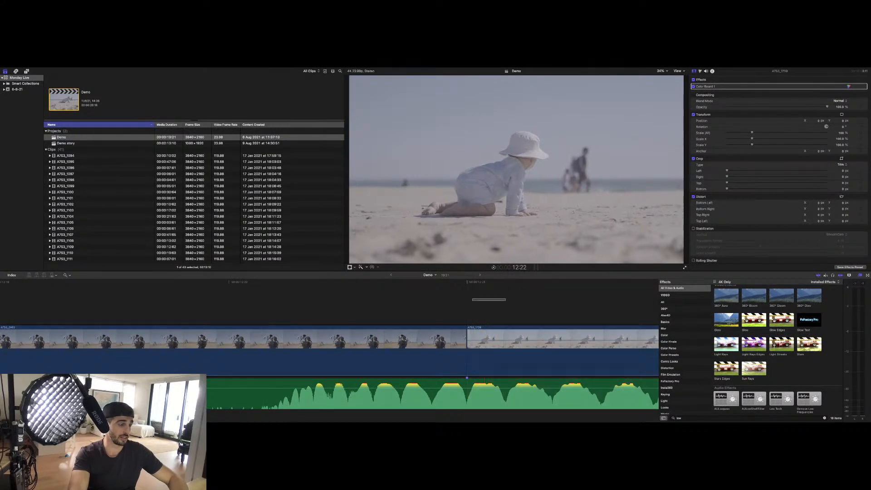
{"action": "key", "text": "z"}
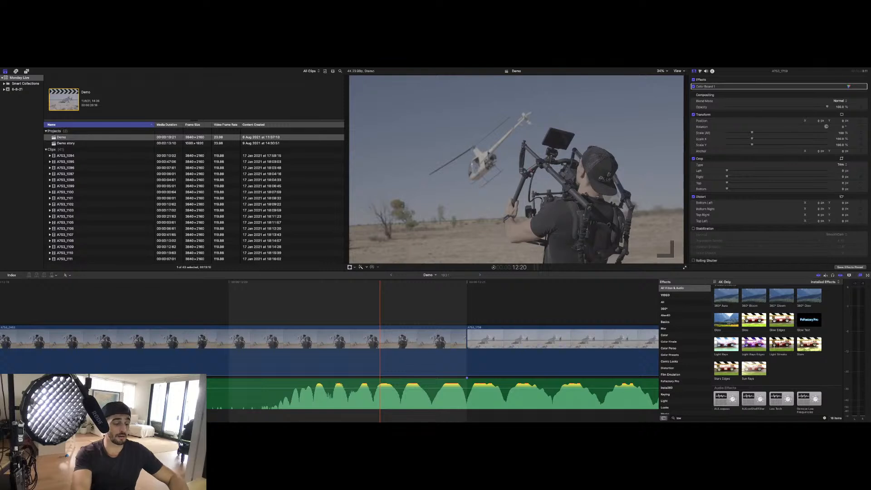
{"action": "key", "text": "super+minus"}
{"action": "key", "text": "super+minus"}
{"action": "key", "text": "super+minus"}
{"action": "key", "text": "super+minus"}
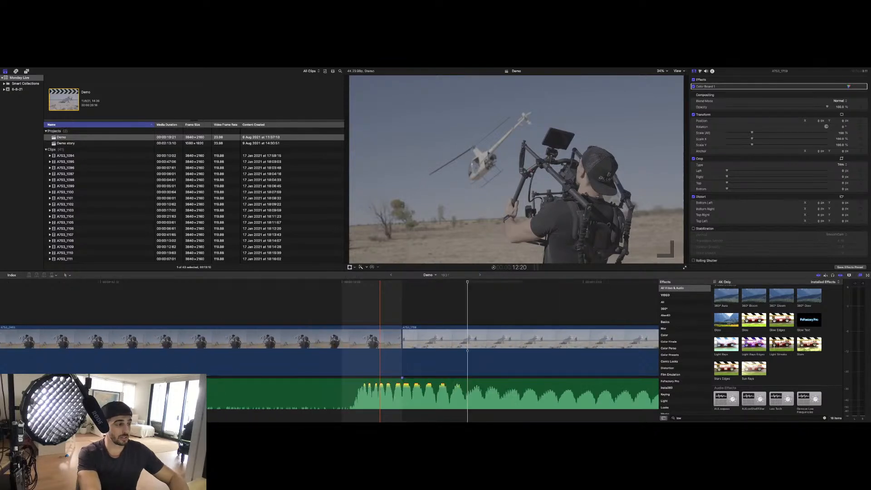
{"action": "key", "text": "super+equal"}
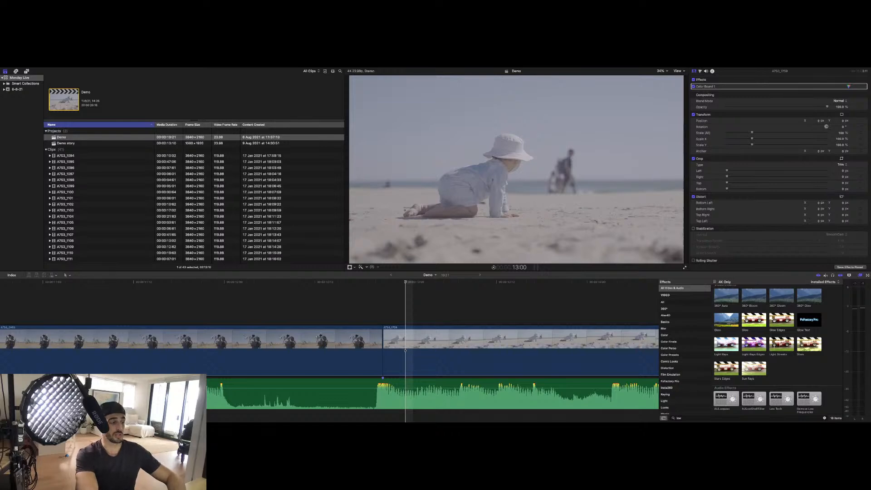
{"action": "key", "text": "super+equal"}
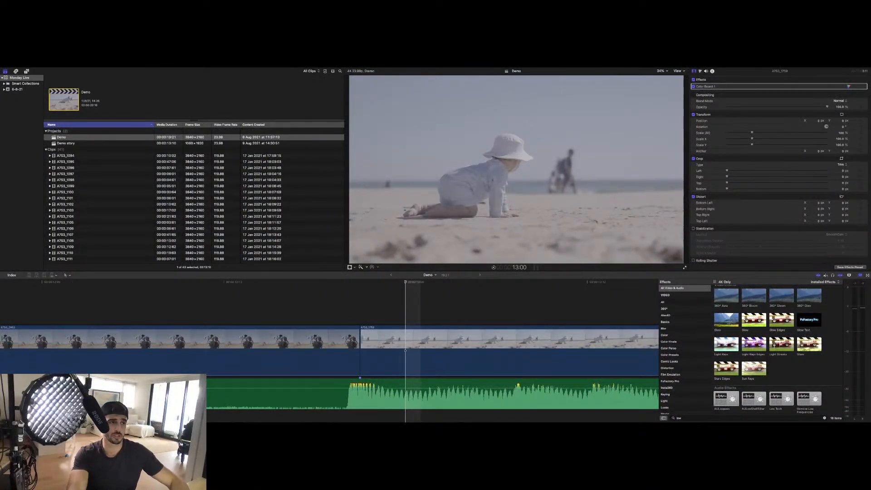
Step: Slip the music so its beat marker falls past the cut, and add markers to the crawling baby clip at 12:22 and 12:23
{"action": "left_click", "coordinate": [421, 395]}
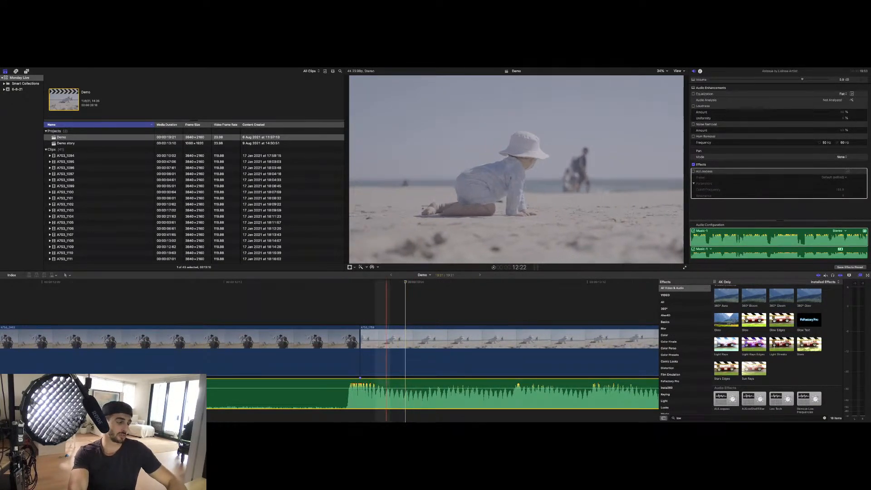
{"action": "left_click_drag", "start_coordinate": [361, 363], "coordinate": [383, 378]}
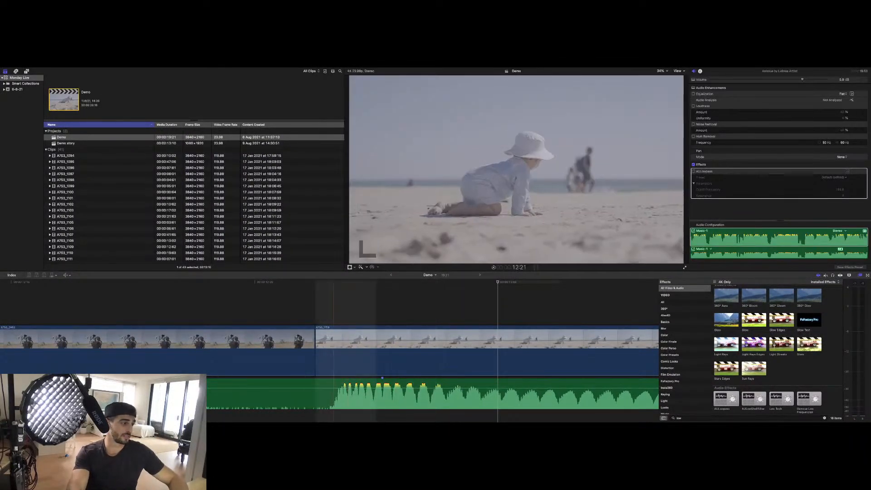
{"action": "left_click", "coordinate": [376, 340]}
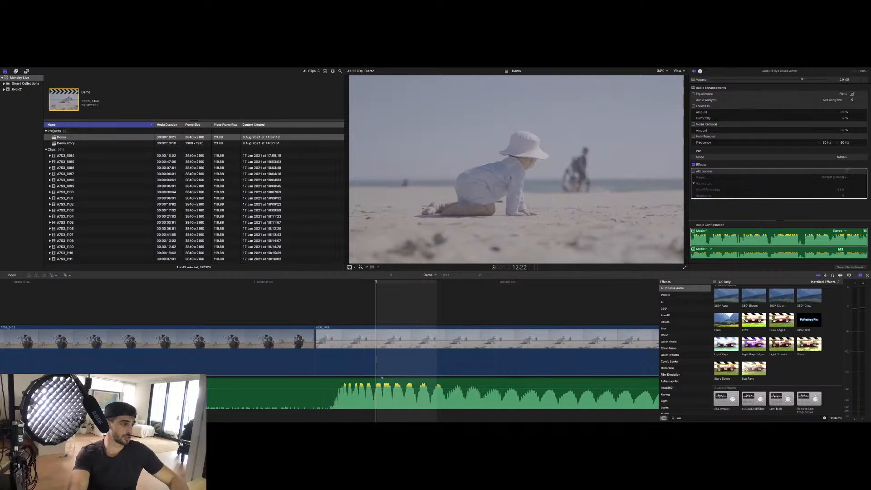
{"action": "left_click", "coordinate": [347, 340]}
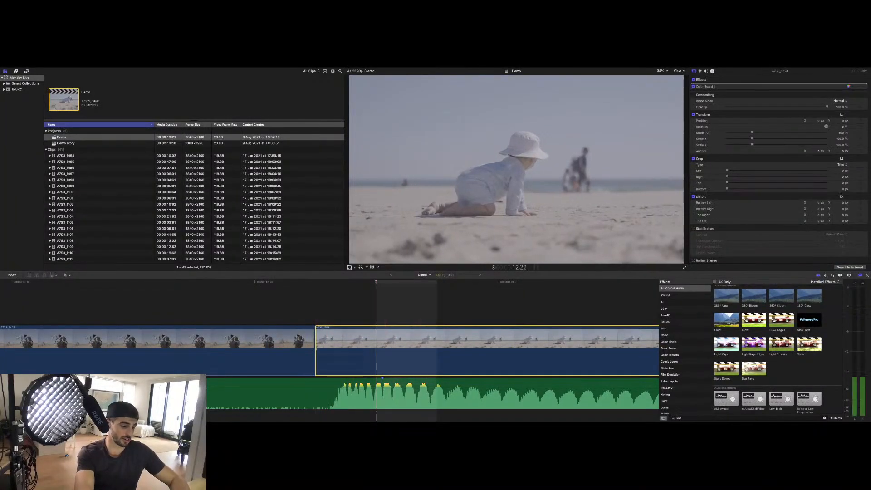
{"action": "key", "text": "Right"}
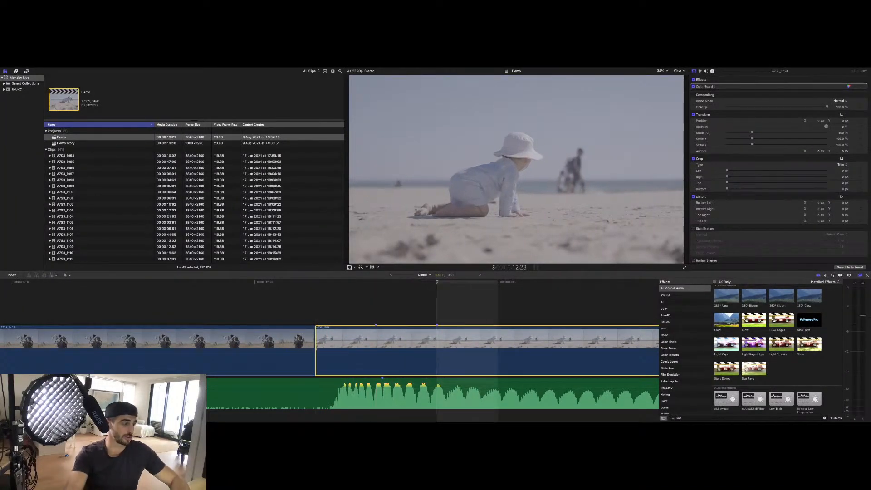
{"action": "key", "text": "l"}
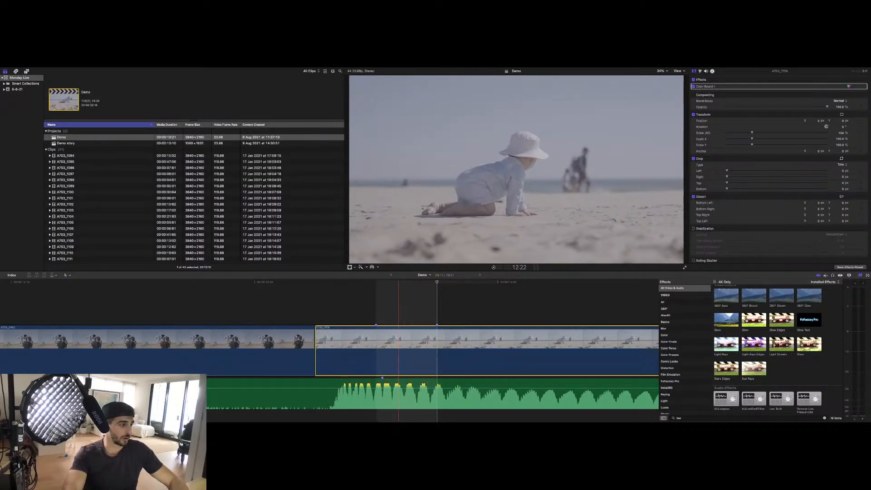
Step: Slip the music with the Trim tool so its beat marker aligns with the crawling baby clip's marker at 12:22
{"action": "key", "text": "t"}
{"action": "left_click_drag", "start_coordinate": [404, 397], "coordinate": [398, 397]}
{"action": "key", "text": "n"}
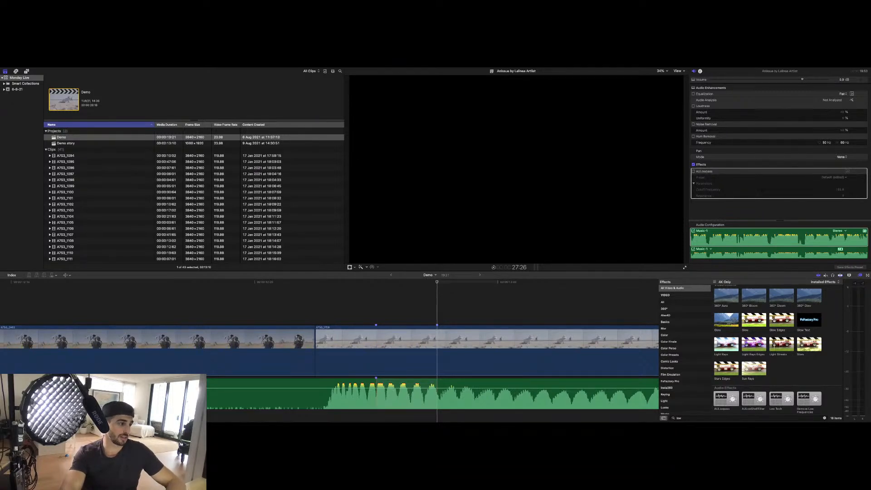
{"action": "left_click", "coordinate": [376, 282]}
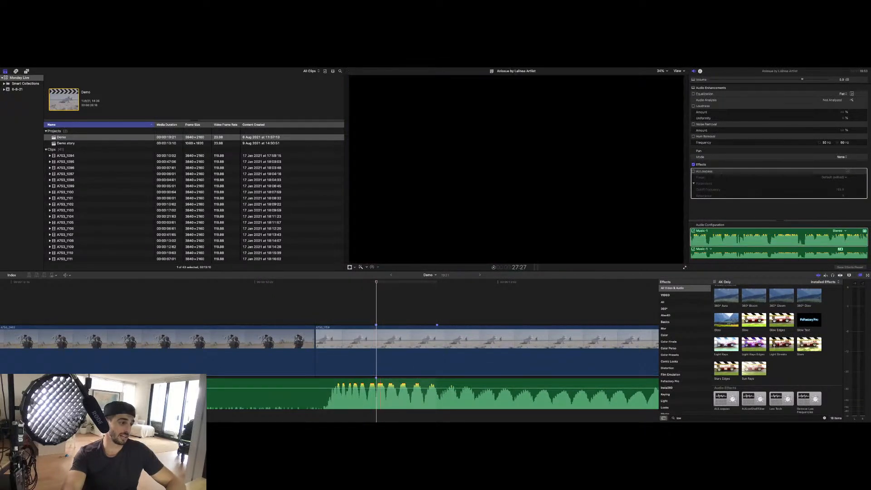
Step: Slip the music by subframes and by a full frame, finishing with its beat marker on the start of the crawling baby clip
{"action": "left_click_drag", "start_coordinate": [377, 394], "coordinate": [384, 394]}
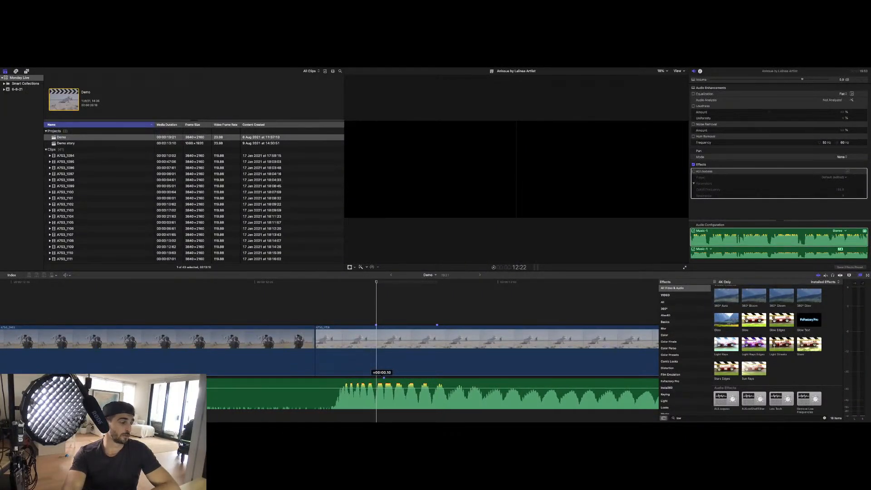
{"action": "left_click_drag", "start_coordinate": [384, 394], "coordinate": [436, 394]}
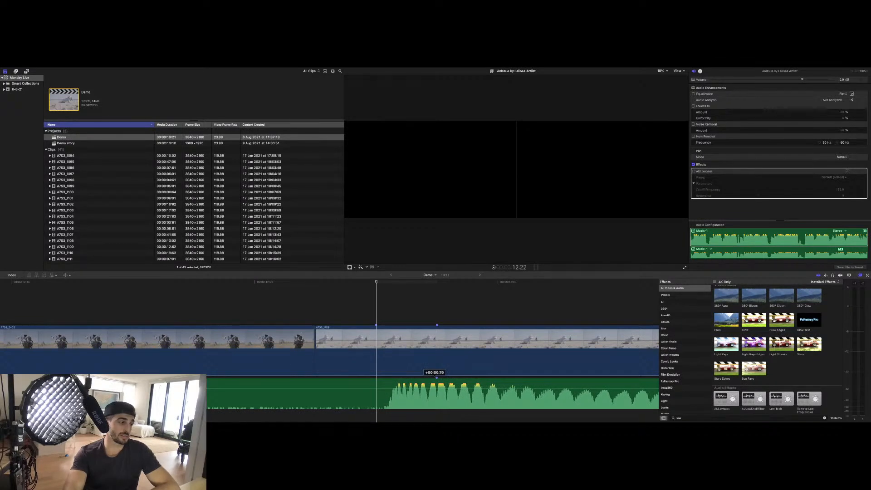
{"action": "left_click_drag", "start_coordinate": [437, 394], "coordinate": [436, 394]}
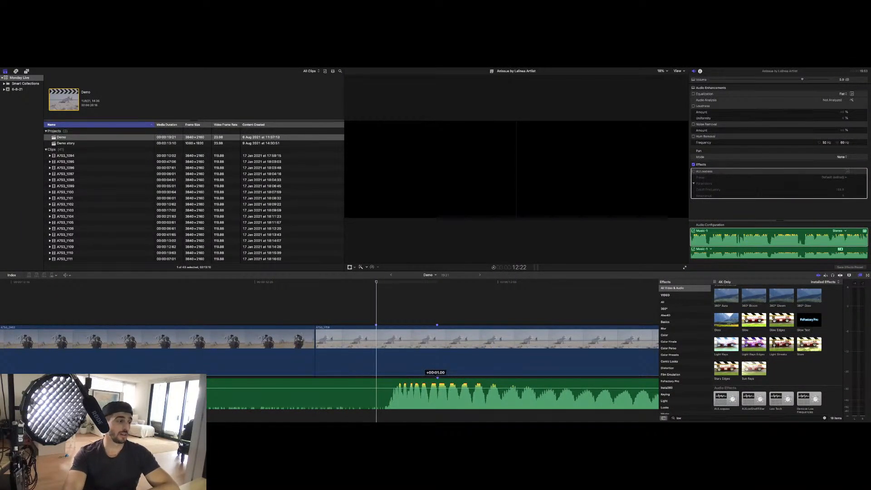
{"action": "left_click_drag", "start_coordinate": [437, 394], "coordinate": [314, 394]}
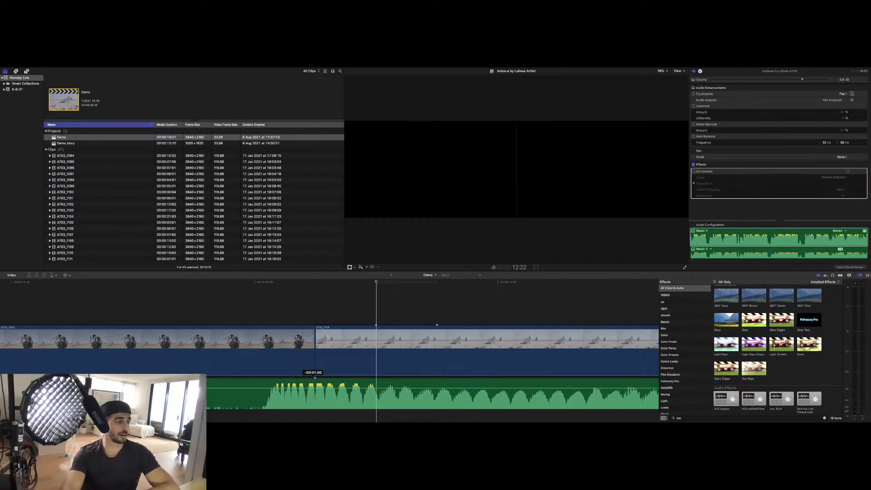
{"action": "left_click_drag", "start_coordinate": [313, 393], "coordinate": [422, 394]}
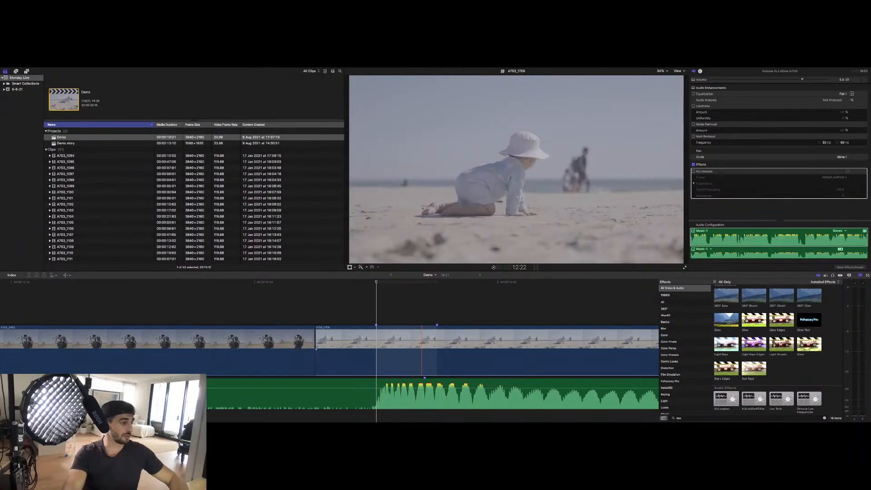
{"action": "left_click_drag", "start_coordinate": [425, 377], "coordinate": [315, 378]}
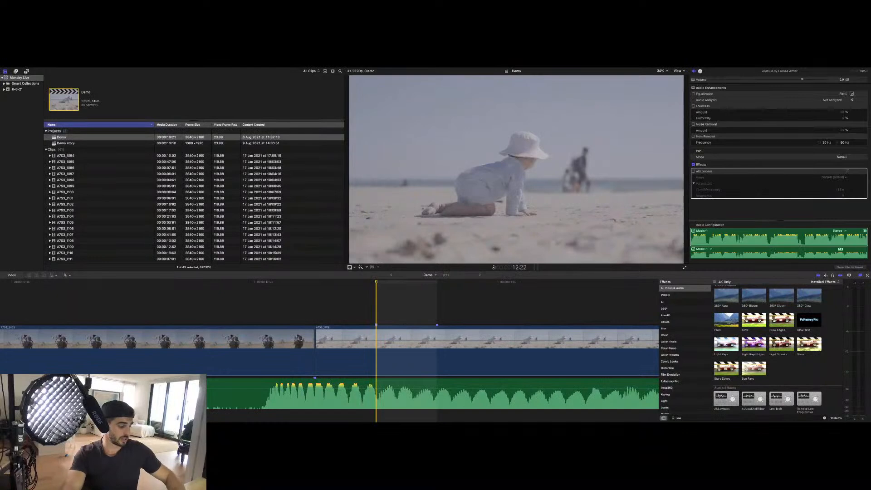
Step: Fit the whole project in the timeline and play the edit from its start
{"action": "key", "text": "shift+z"}
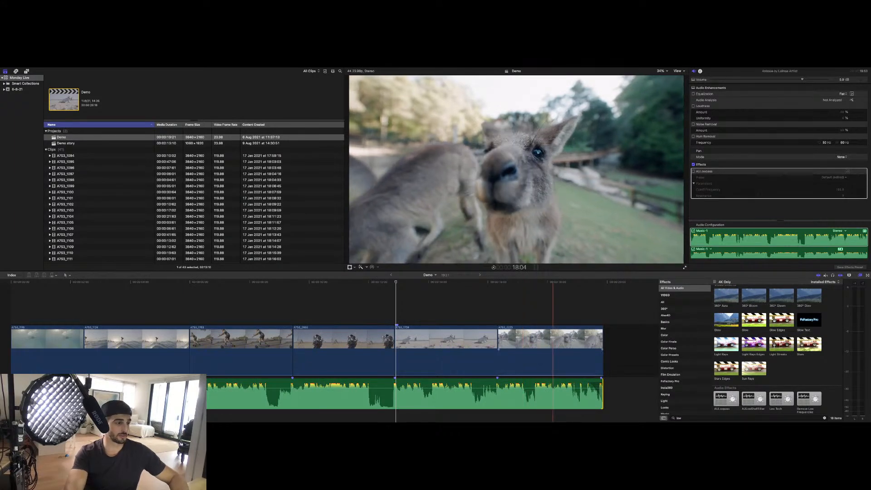
{"action": "left_click_drag", "start_coordinate": [588, 383], "coordinate": [577, 383]}
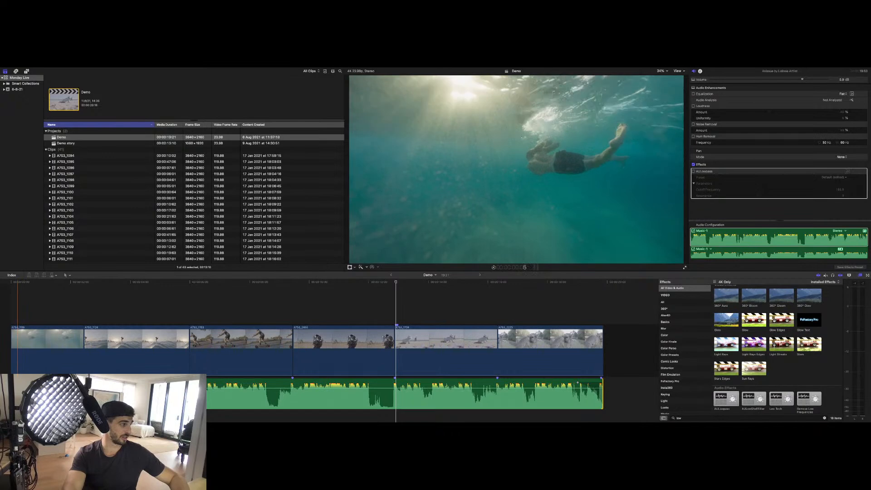
{"action": "key", "text": "space"}
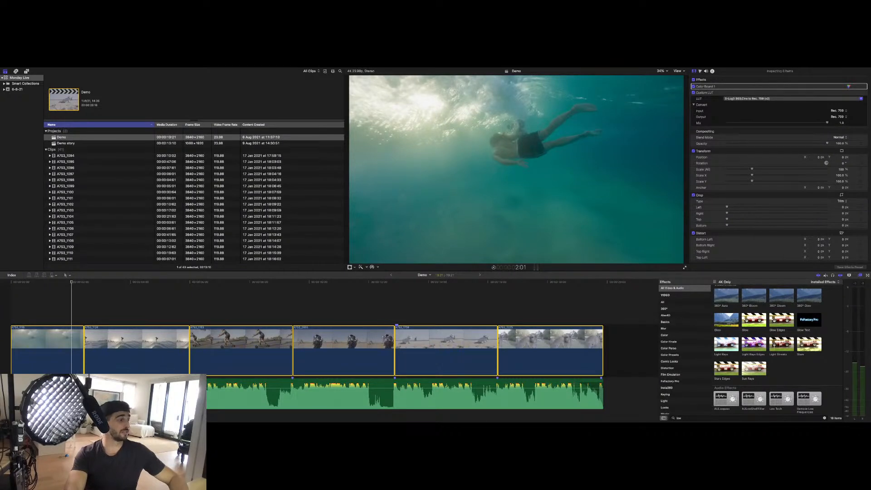
Step: Try resetting all the video clips to normal speed, and undo the speed change
{"action": "key", "text": "shift+n"}
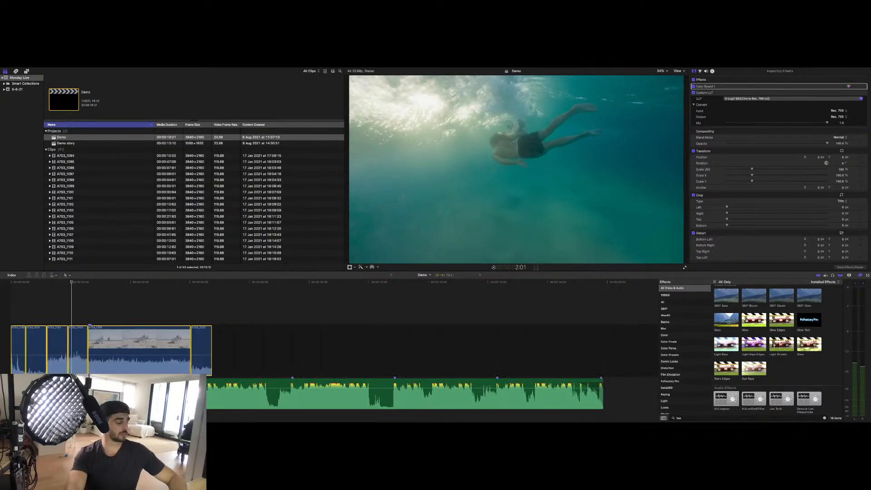
{"action": "key", "text": "super+z"}
{"action": "left_click", "coordinate": [293, 394]}
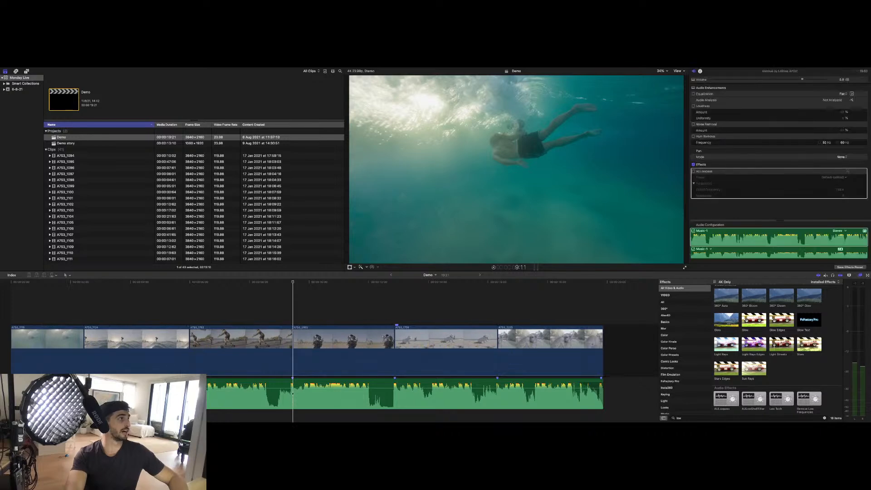
Step: Remove the color board and Custom LUT effects from all the video clips in the timeline
{"action": "left_click_drag", "start_coordinate": [604, 303], "coordinate": [10, 374]}
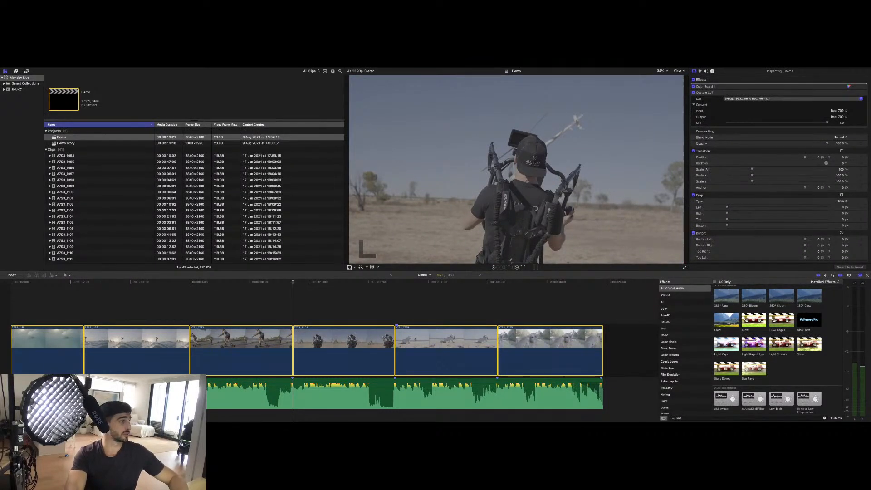
{"action": "key", "text": "super+Tab"}
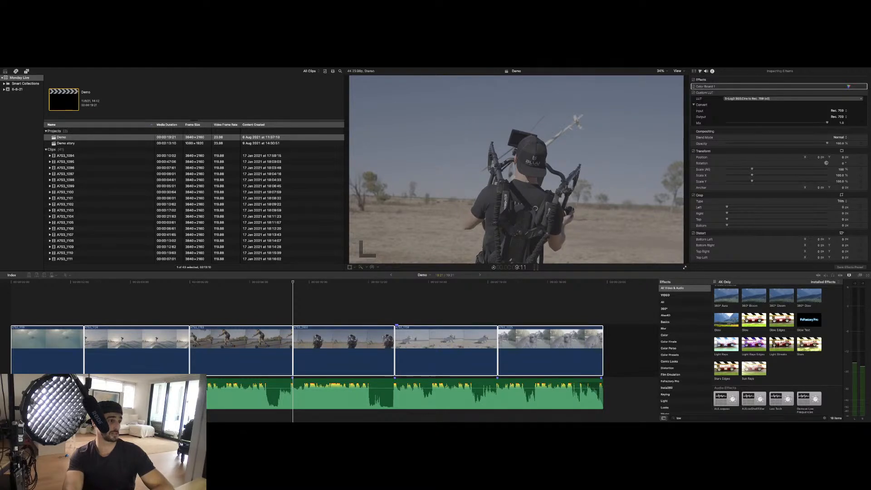
{"action": "key", "text": "super+Tab"}
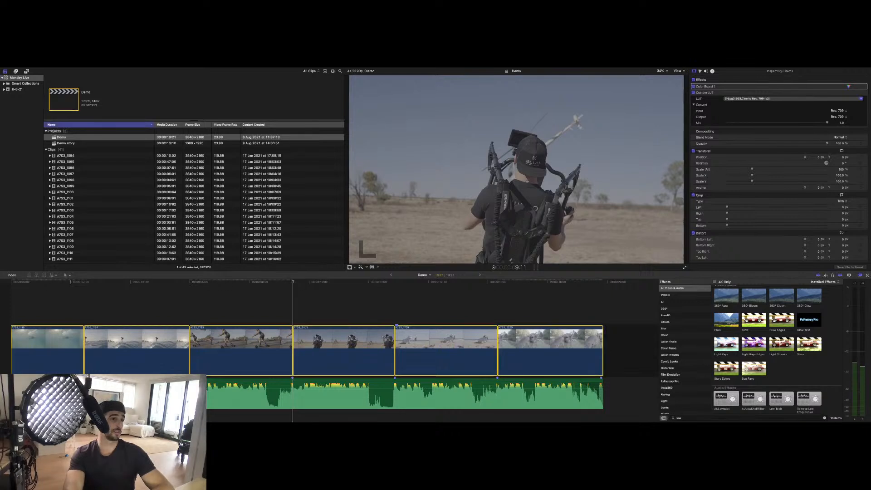
{"action": "scroll", "coordinate": [779, 168], "scroll_direction": "down", "scroll_amount": 2}
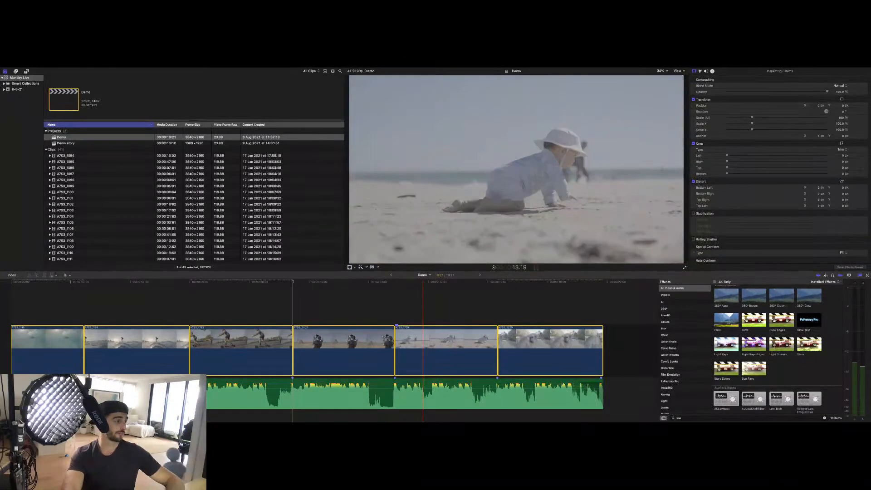
Step: Connect the Long adjustment layer title above the video clips at the start of the timeline
{"action": "left_click", "coordinate": [429, 354]}
{"action": "key", "text": "space"}
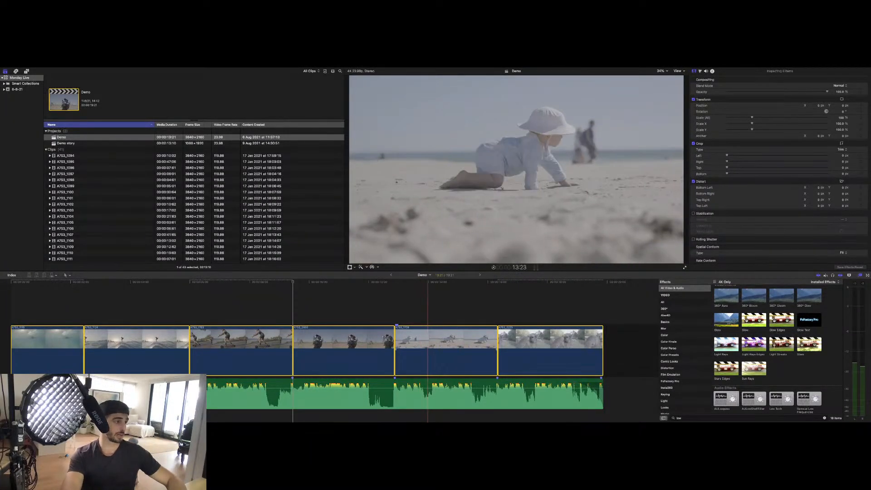
{"action": "key", "text": "space"}
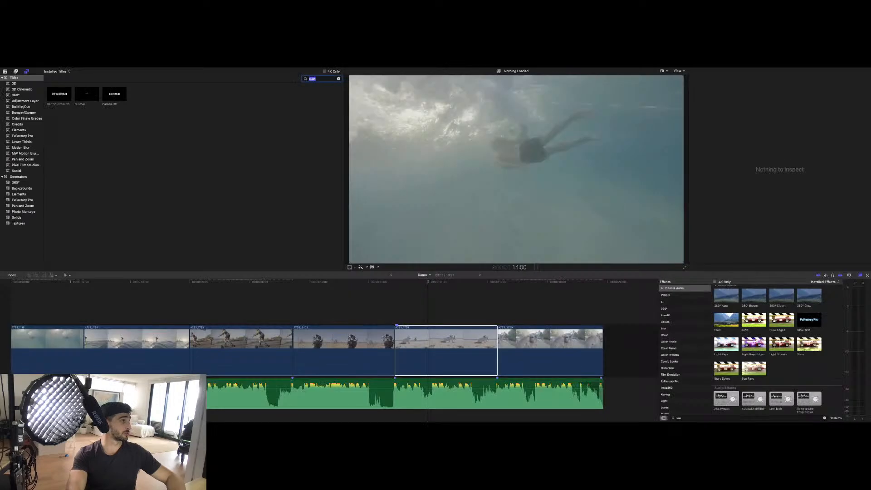
{"action": "left_click", "coordinate": [25, 100]}
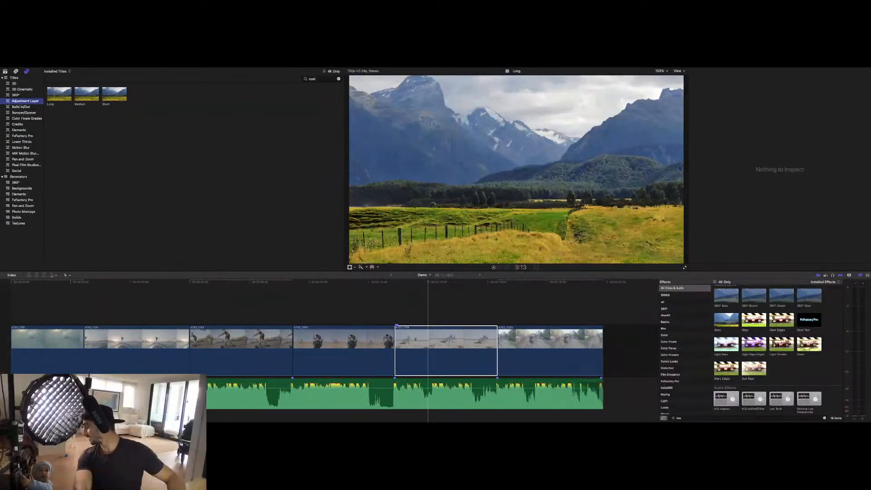
{"action": "left_click", "coordinate": [54, 93]}
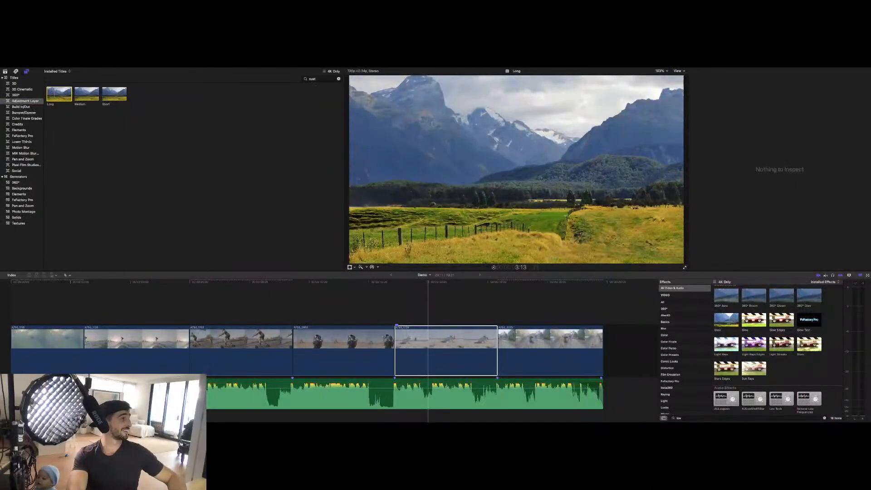
{"action": "key", "text": "q"}
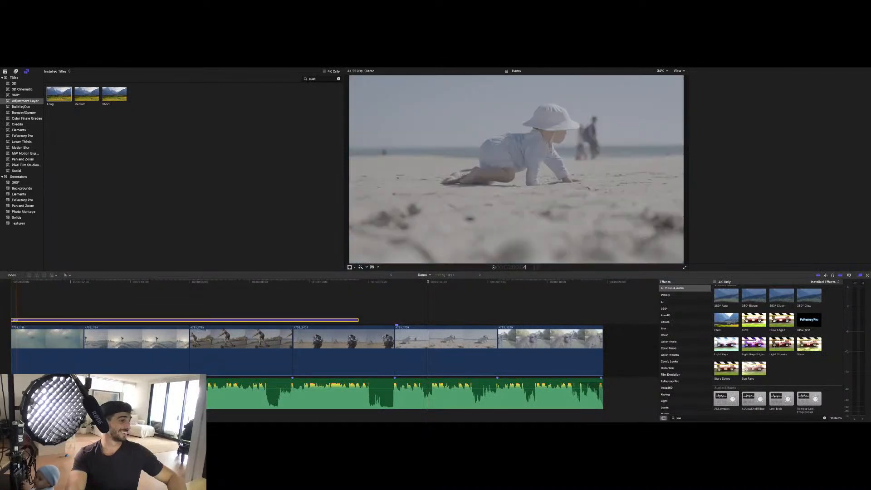
Step: Extend the adjustment layer so it ends exactly with the last video clip
{"action": "left_click_drag", "start_coordinate": [359, 320], "coordinate": [600, 320]}
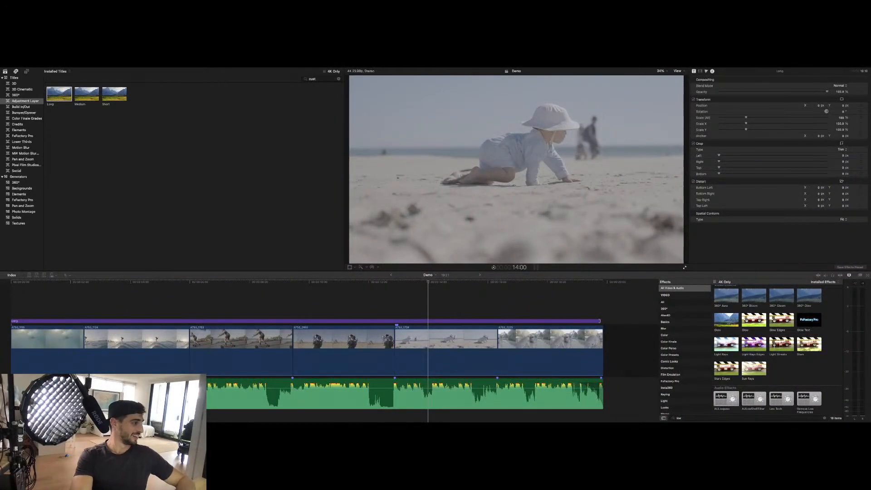
{"action": "left_click", "coordinate": [429, 321]}
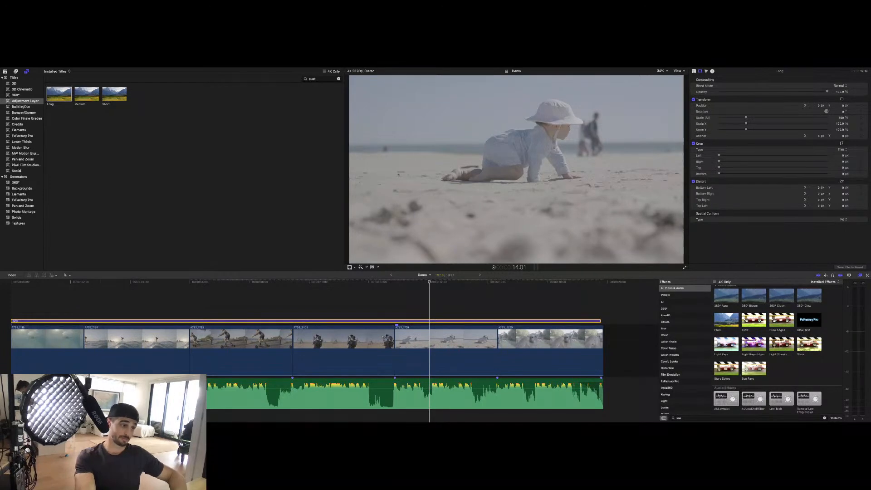
{"action": "left_click_drag", "start_coordinate": [600, 321], "coordinate": [604, 321]}
{"action": "left_click", "coordinate": [581, 320]}
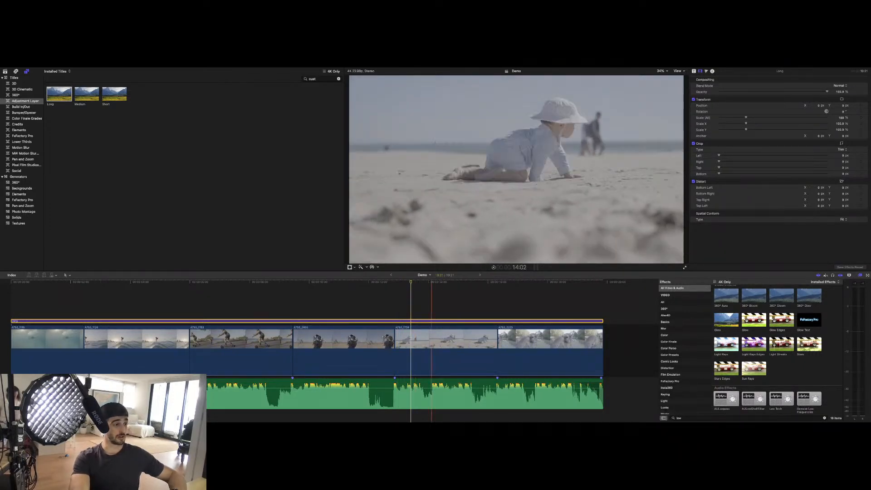
Step: Search all video and audio effects for "lut"
{"action": "key", "text": "Right"}
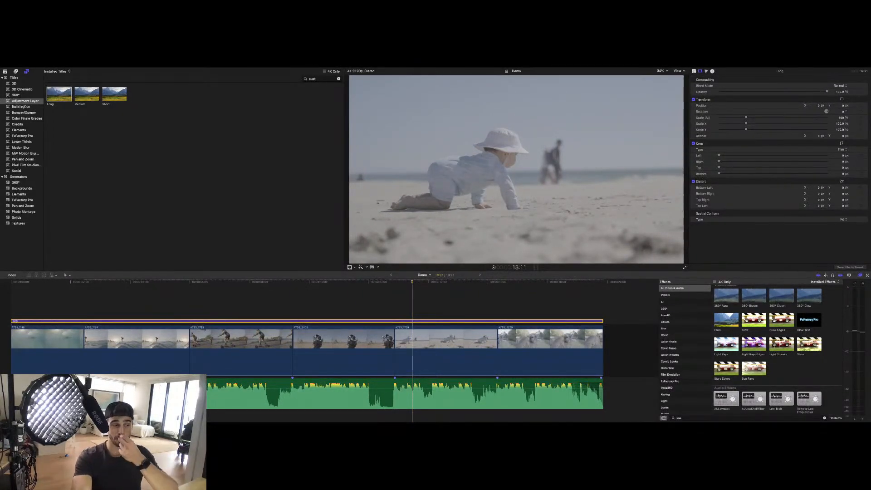
{"action": "key", "text": "Left"}
{"action": "key", "text": "Left"}
{"action": "key", "text": "Left"}
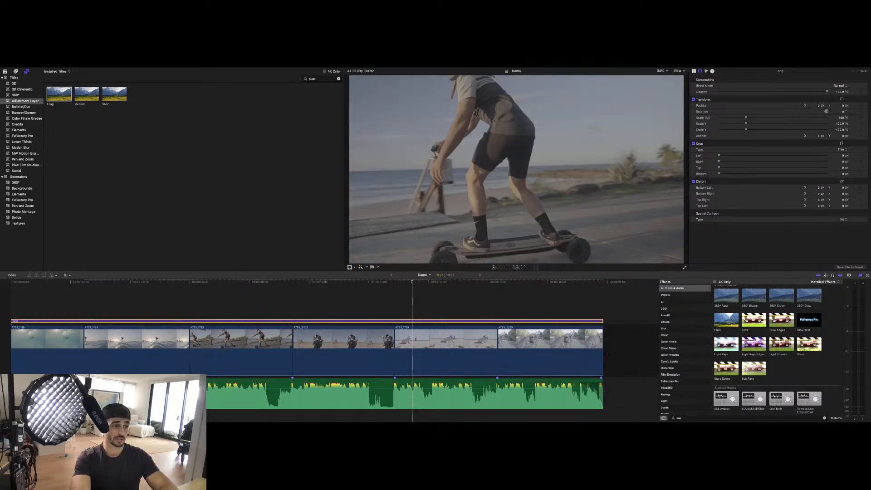
{"action": "left_click", "coordinate": [669, 348]}
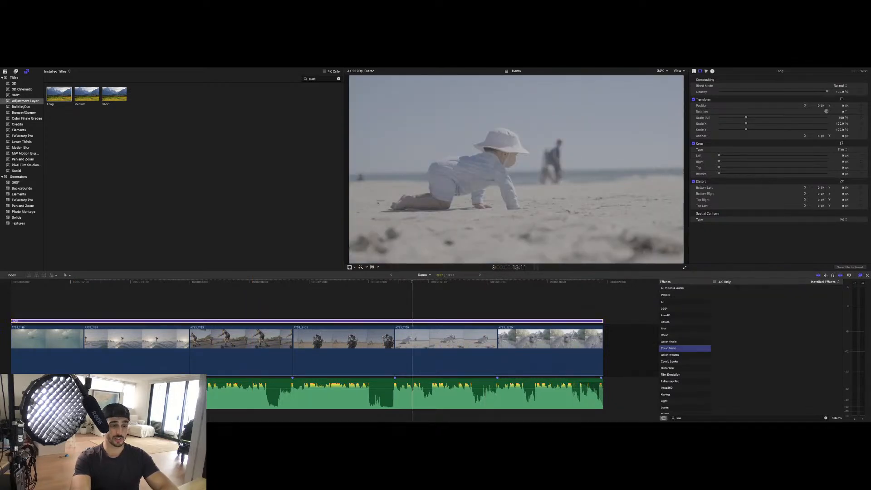
{"action": "left_click", "coordinate": [825, 418]}
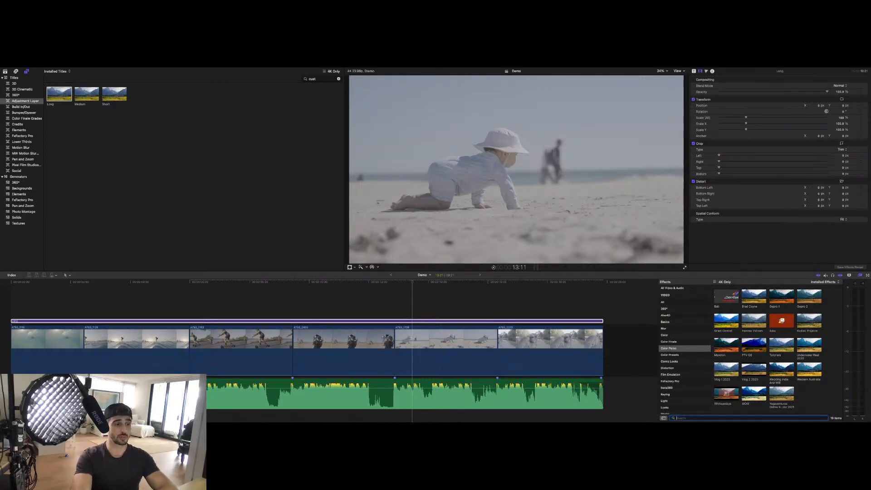
{"action": "left_click", "coordinate": [672, 288]}
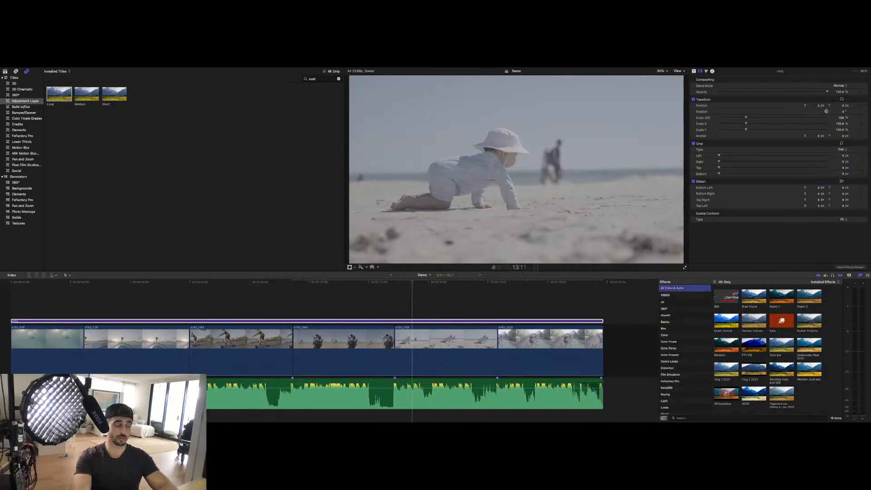
{"action": "left_click", "coordinate": [689, 418]}
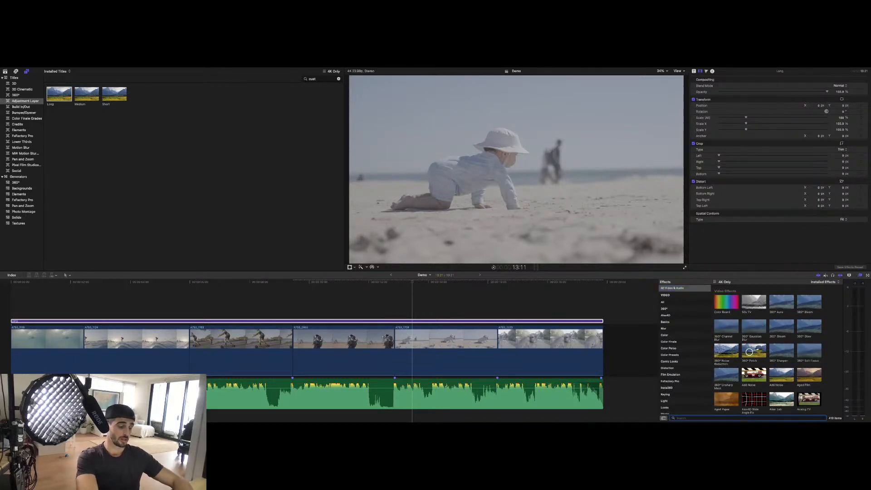
{"action": "type", "text": "lut"}
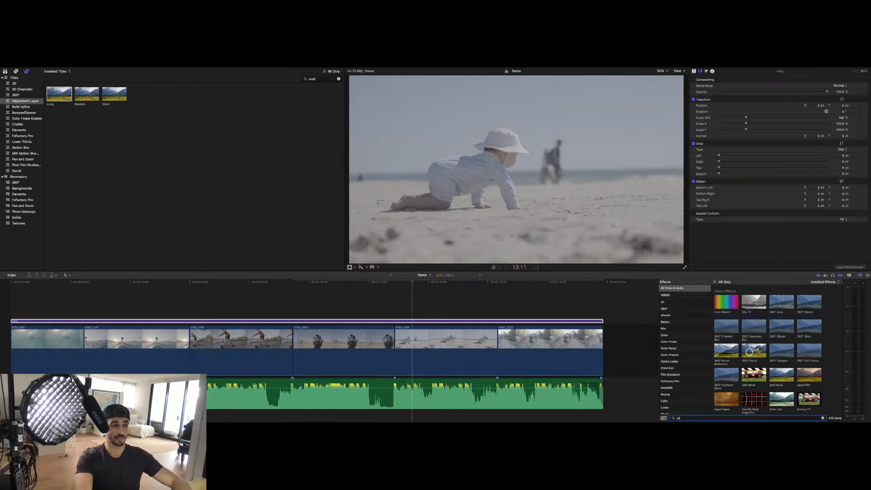
Step: Apply the Custom LUT effect to the adjustment layer, load the Newest A7s3 LUT, and move the playhead to the opening underwater clip
{"action": "double_click", "coordinate": [725, 296]}
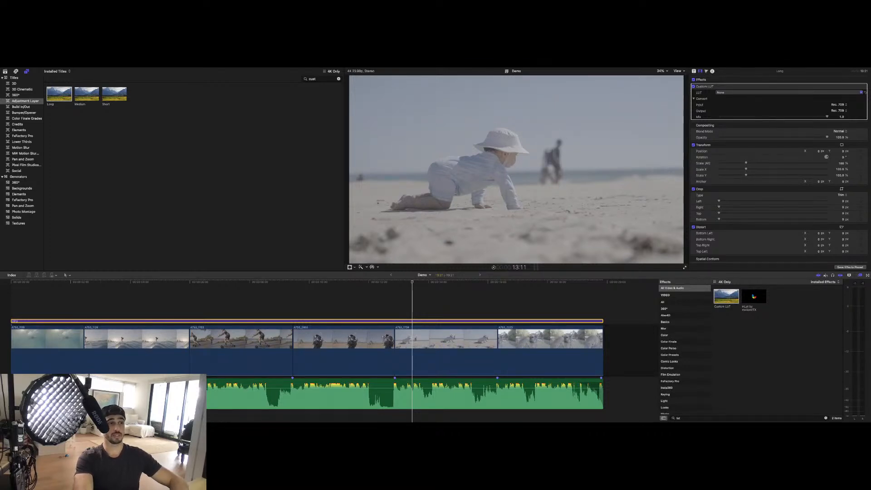
{"action": "left_click", "coordinate": [771, 195]}
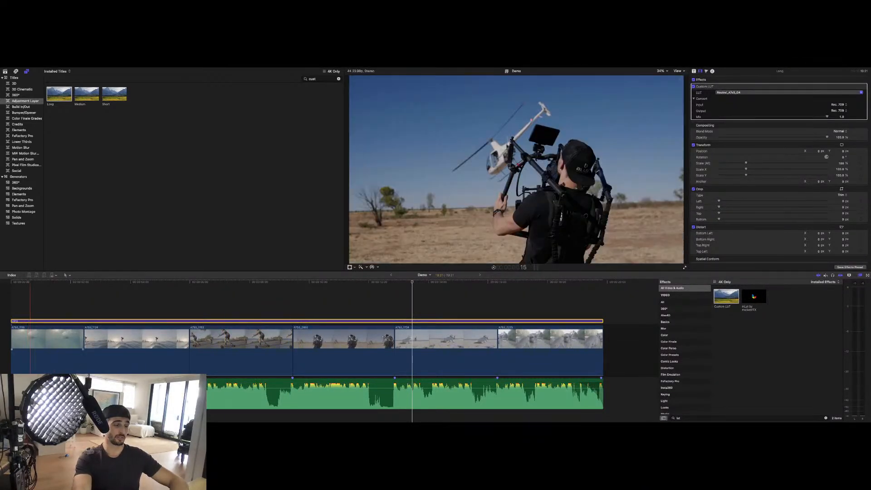
{"action": "left_click", "coordinate": [31, 282]}
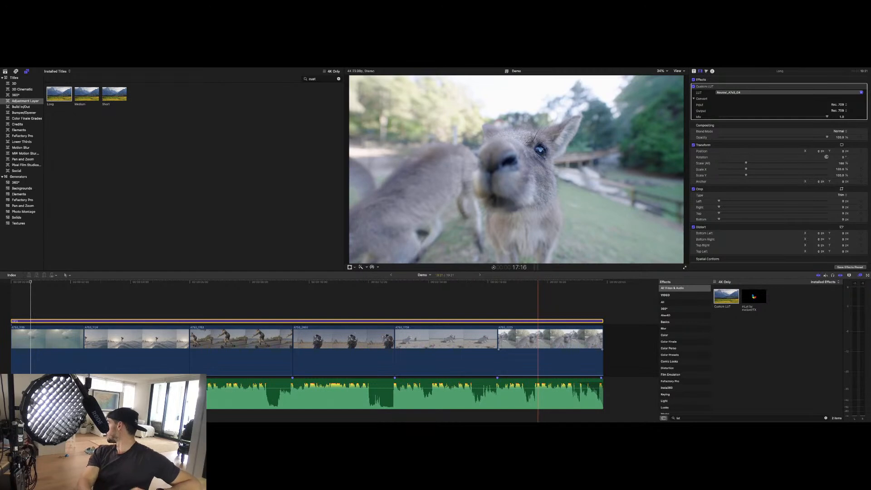
Step: Select the kangaroo clip and display the video scopes with the Color Board's exposure controls
{"action": "left_click", "coordinate": [550, 359]}
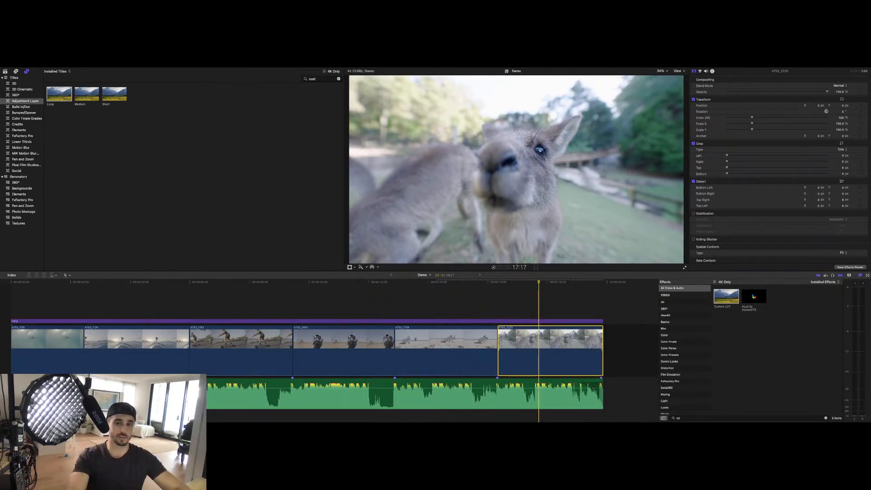
{"action": "left_click", "coordinate": [415, 359]}
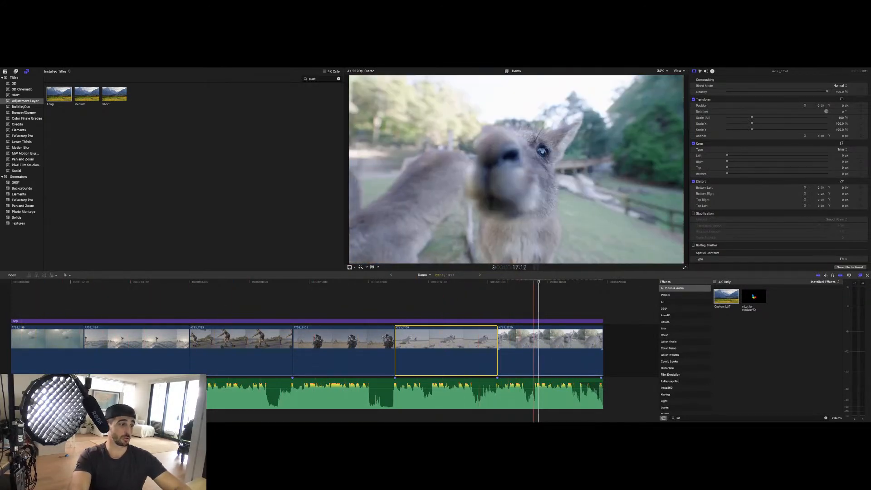
{"action": "left_click", "coordinate": [531, 338]}
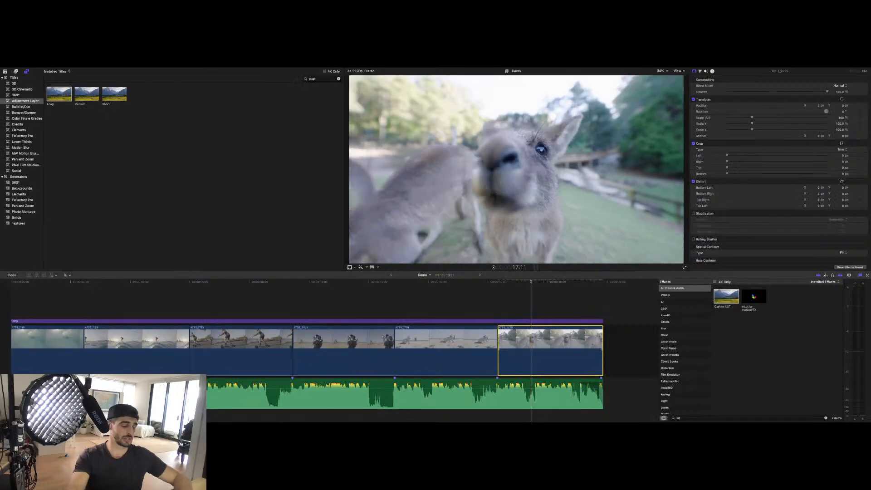
{"action": "key", "text": "super+6"}
{"action": "key", "text": "super+7"}
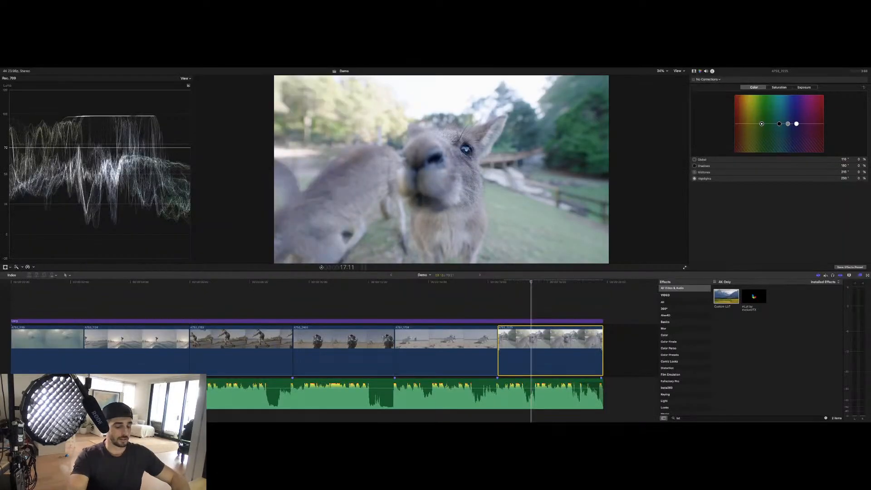
{"action": "key", "text": "Right"}
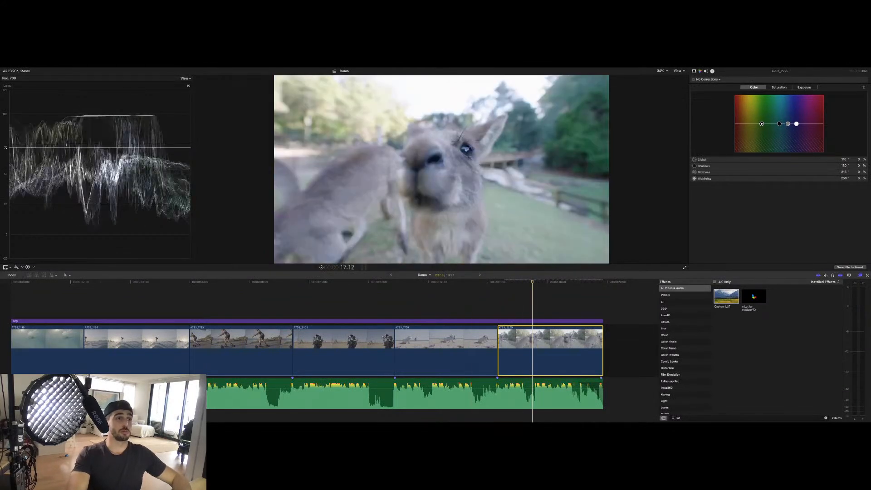
{"action": "key", "text": "super+6"}
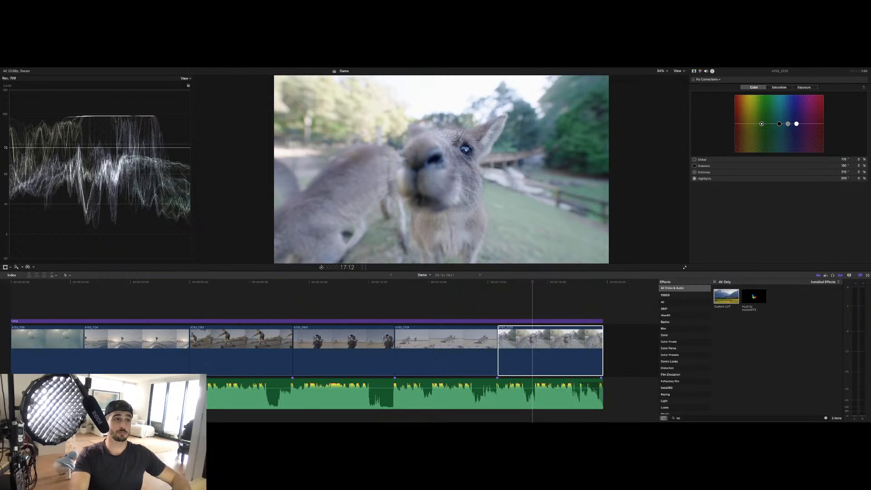
{"action": "key", "text": "ctrl+super+e"}
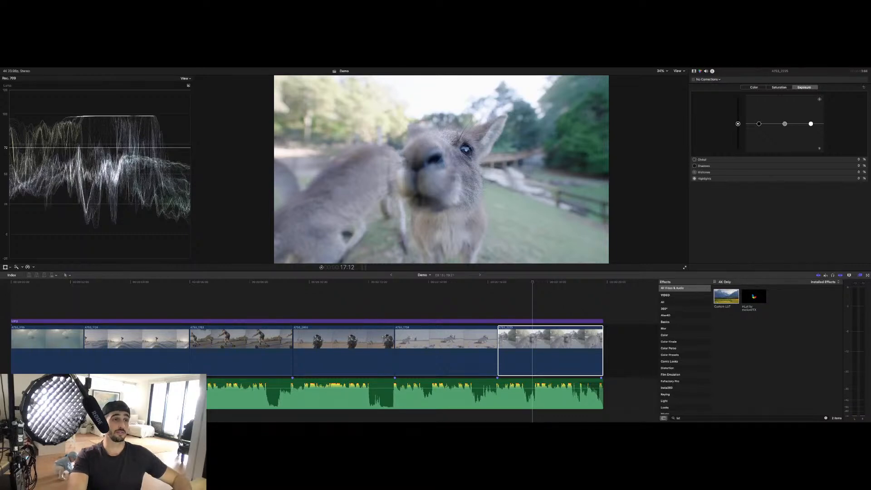
Step: Lower the kangaroo clip's highlights, midtones and shadows slightly in the Color Board exposure controls
{"action": "left_click_drag", "start_coordinate": [811, 123], "coordinate": [810, 125]}
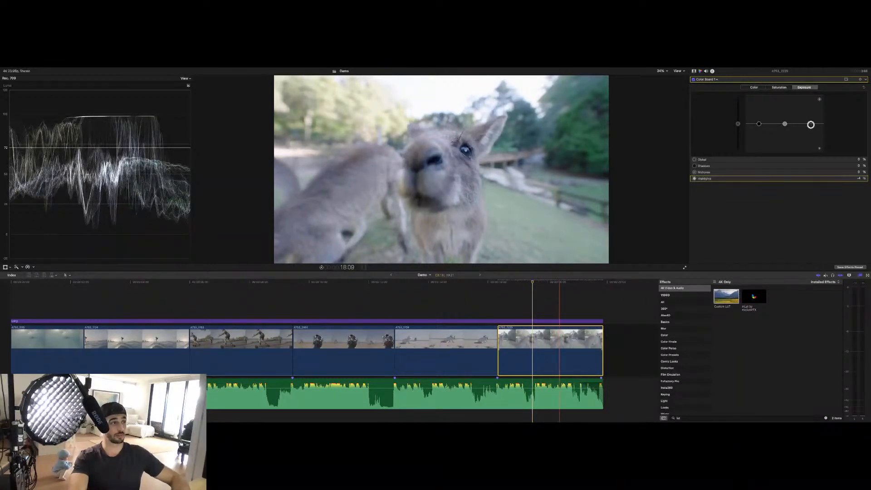
{"action": "left_click_drag", "start_coordinate": [810, 124], "coordinate": [811, 126]}
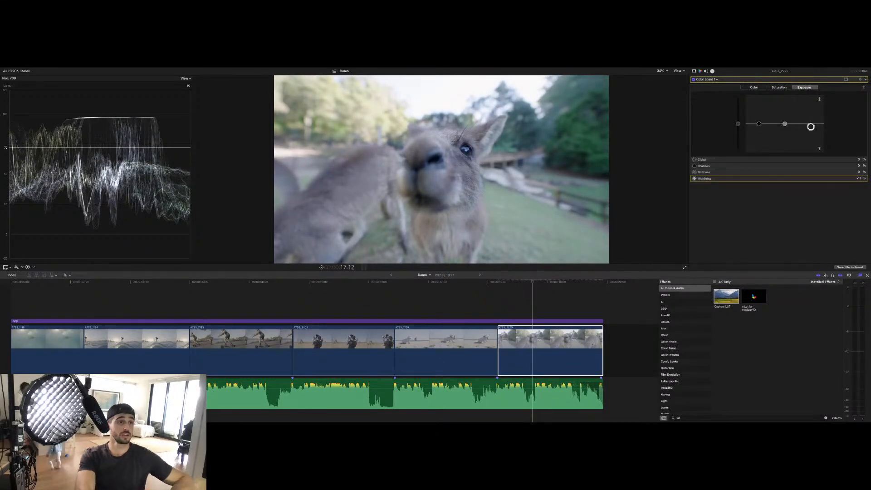
{"action": "left_click_drag", "start_coordinate": [785, 124], "coordinate": [784, 128]}
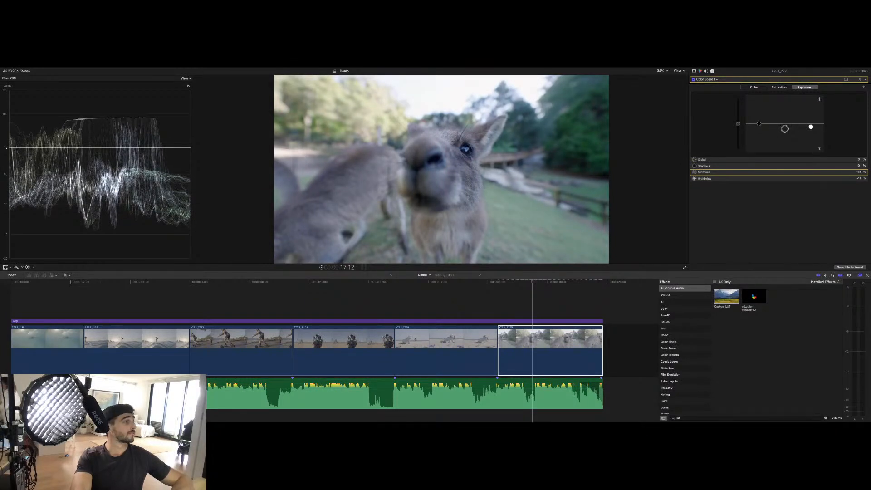
{"action": "left_click_drag", "start_coordinate": [758, 124], "coordinate": [759, 125]}
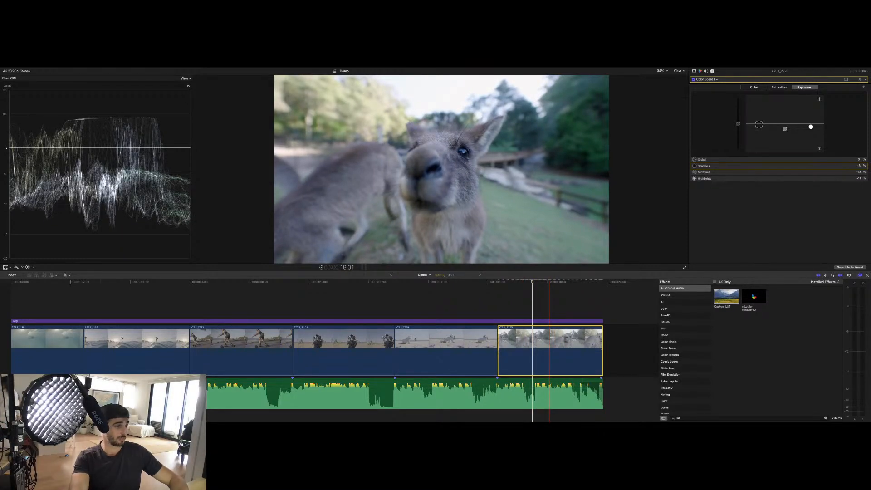
Step: Select the clip of the cameraman with the helicopter and raise its highlights slightly in the Color Board exposure controls
{"action": "left_click", "coordinate": [439, 359]}
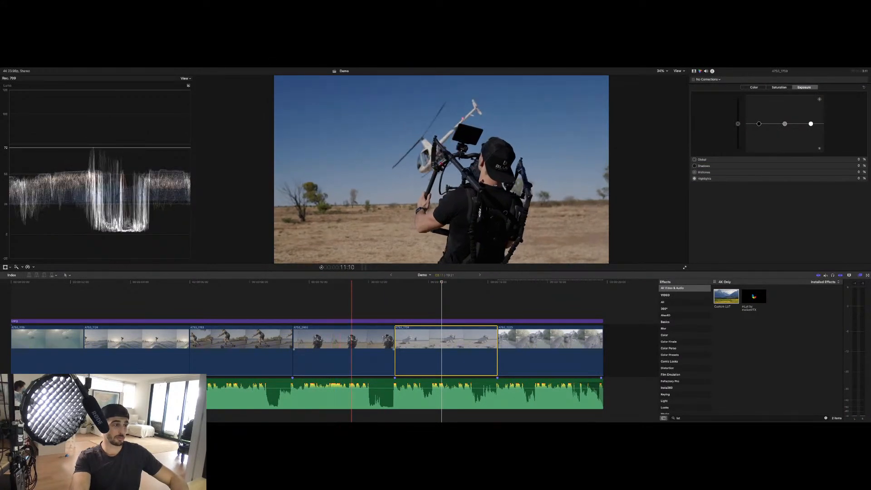
{"action": "left_click", "coordinate": [363, 358]}
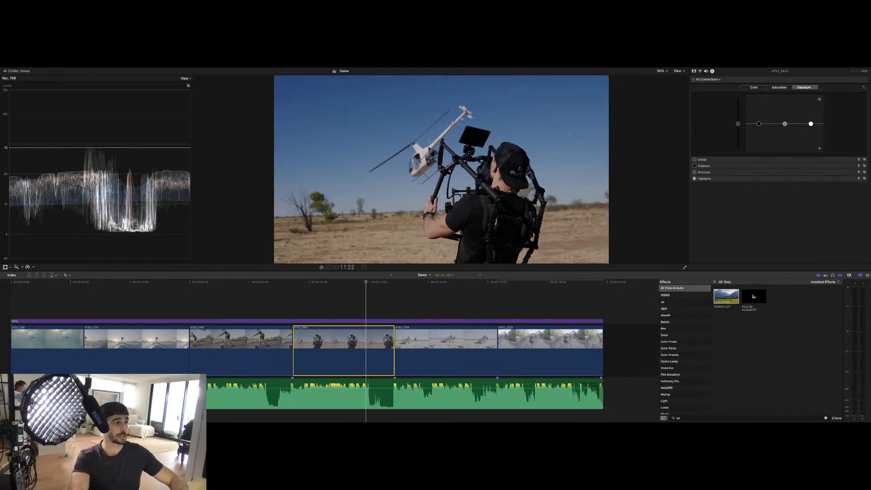
{"action": "left_click_drag", "start_coordinate": [811, 124], "coordinate": [811, 115]}
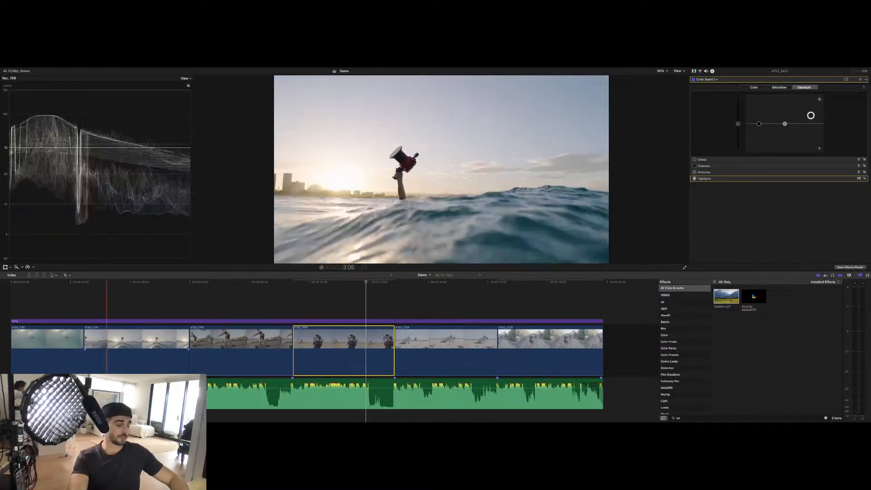
Step: Lower the highlights of the sunset ocean clip, plus the highlights and shadows of the opening underwater clip, in the Color Board
{"action": "left_click", "coordinate": [140, 338]}
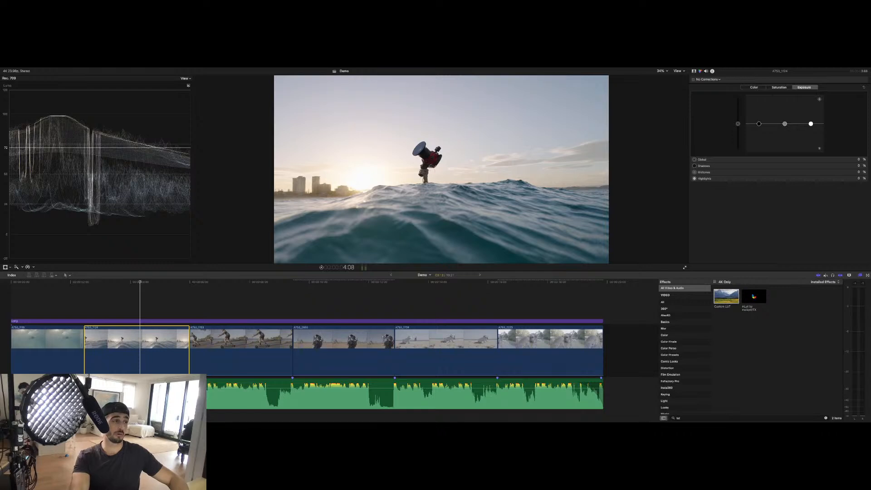
{"action": "left_click_drag", "start_coordinate": [811, 123], "coordinate": [811, 123]}
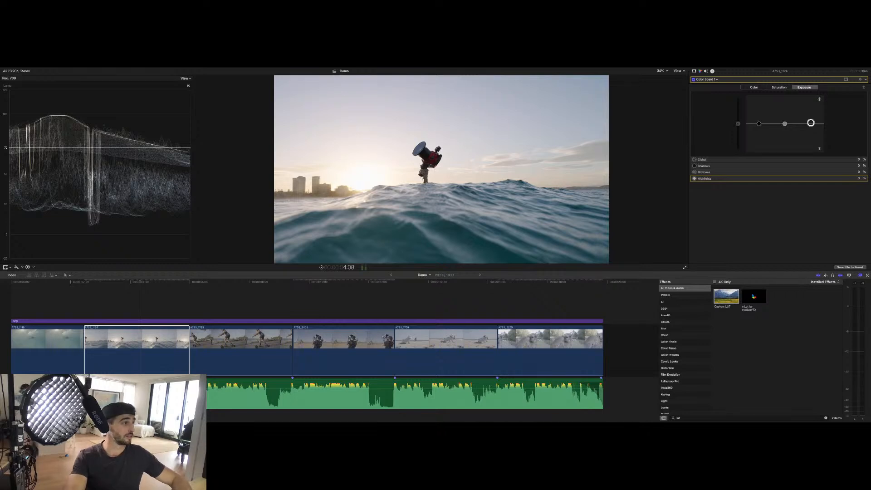
{"action": "left_click_drag", "start_coordinate": [810, 122], "coordinate": [811, 131]}
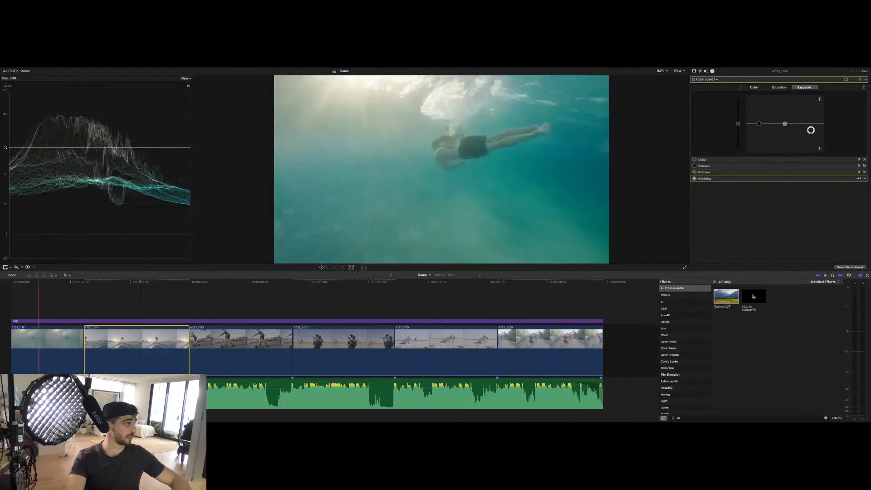
{"action": "left_click", "coordinate": [28, 354]}
{"action": "left_click_drag", "start_coordinate": [811, 124], "coordinate": [758, 127]}
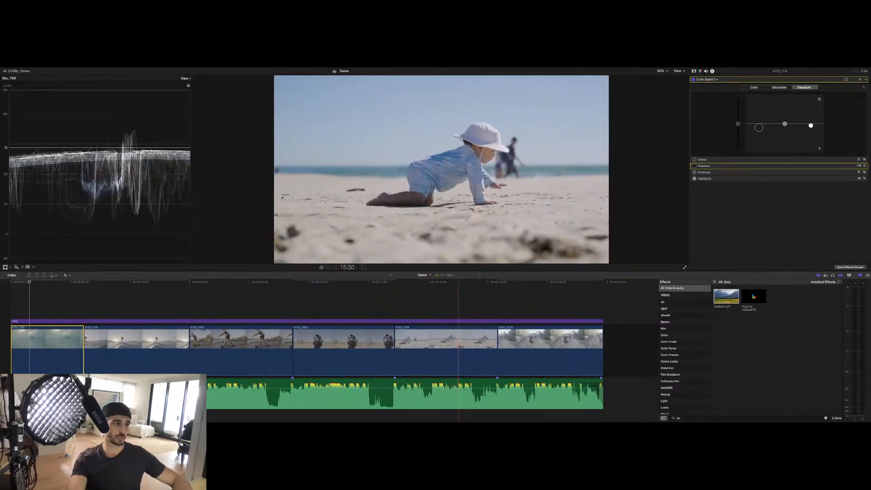
Step: Change the adjustment layer's Custom LUT to a different A7s3 LUT and check the look across the timeline's clips
{"action": "left_click", "coordinate": [458, 321]}
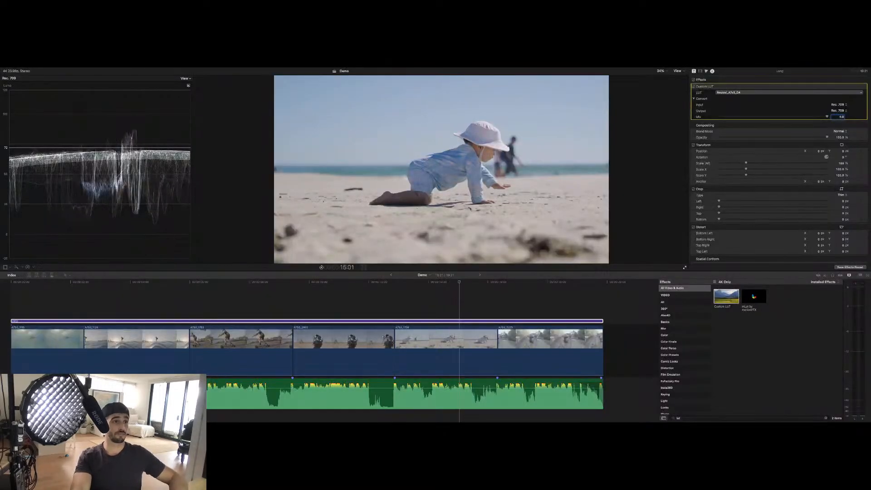
{"action": "key", "text": "super+Tab"}
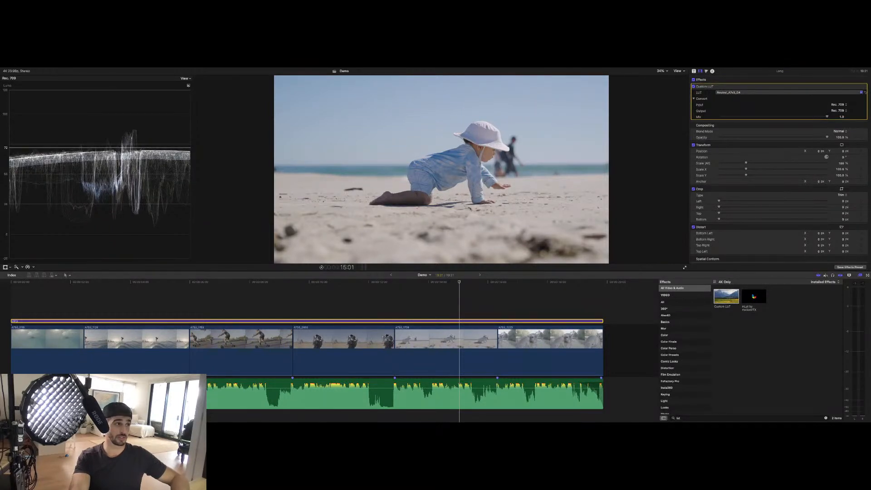
{"action": "key", "text": "Down"}
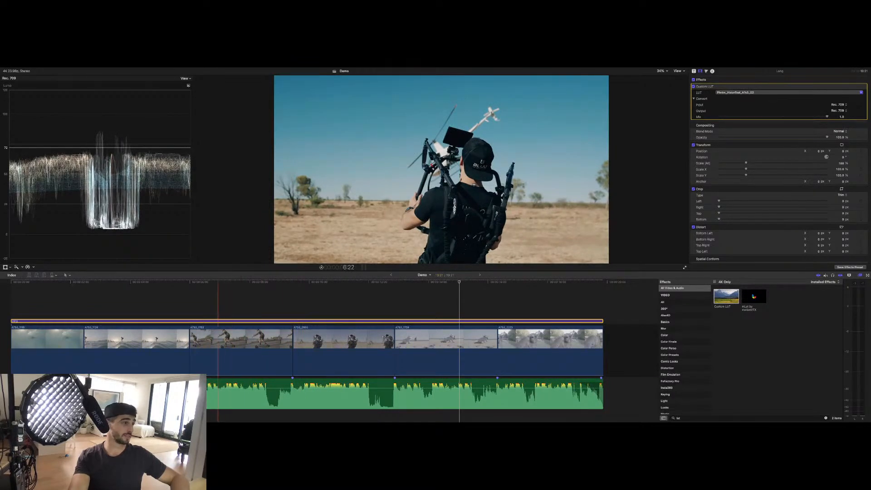
{"action": "left_click", "coordinate": [218, 300]}
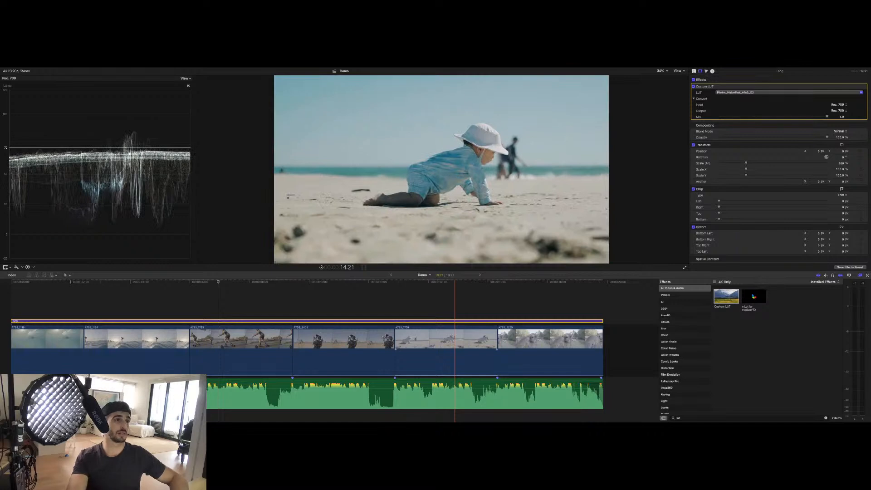
{"action": "left_click", "coordinate": [455, 299]}
{"action": "left_click", "coordinate": [842, 117]}
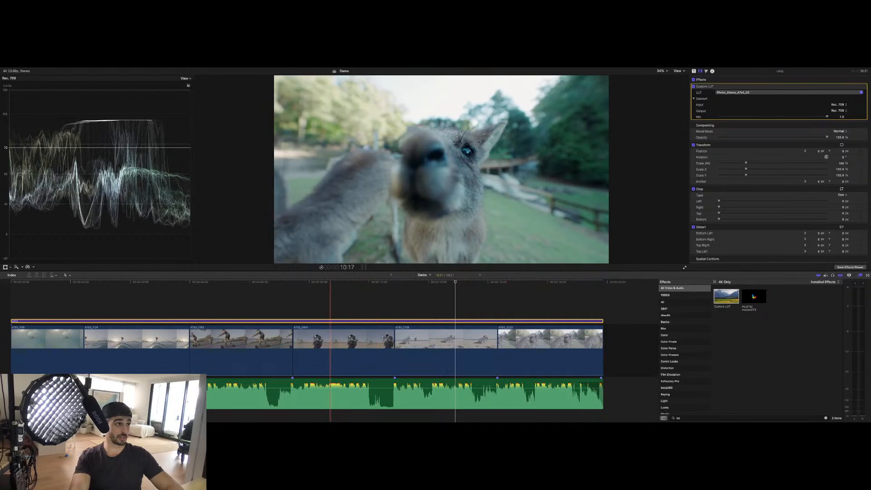
{"action": "key", "text": "space"}
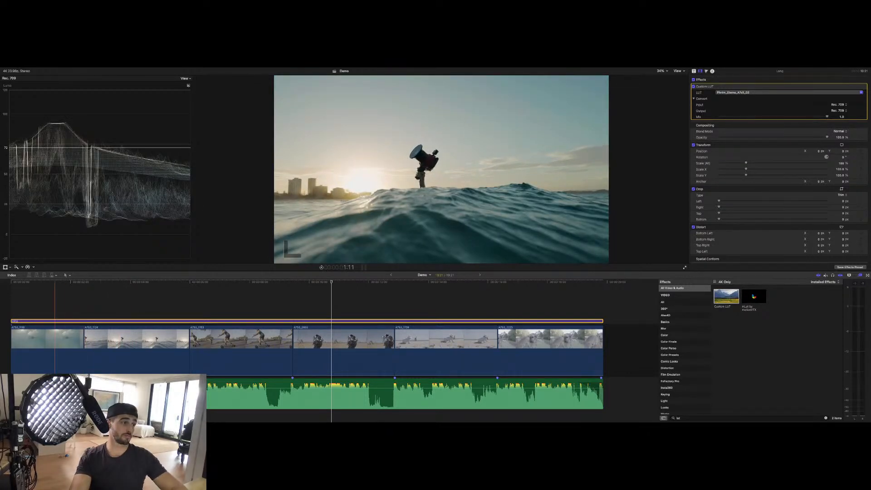
{"action": "left_click", "coordinate": [55, 295]}
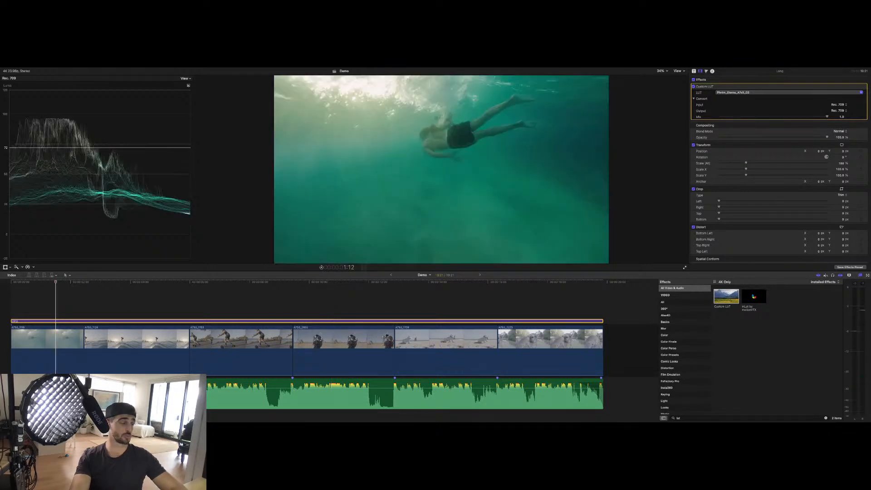
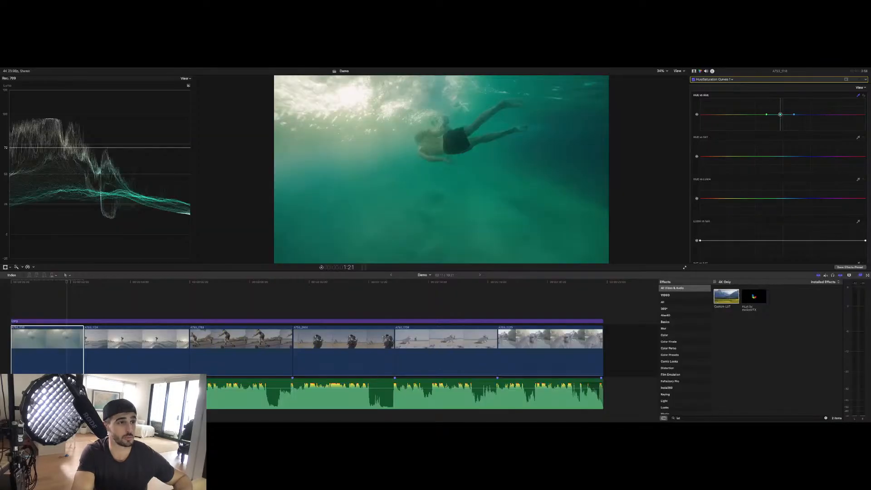
Step: Resample the teal water in the underwater clip for the Hue vs Hue curve and lower the sampled point to shift it bluer
{"action": "left_click_drag", "start_coordinate": [781, 115], "coordinate": [781, 117]}
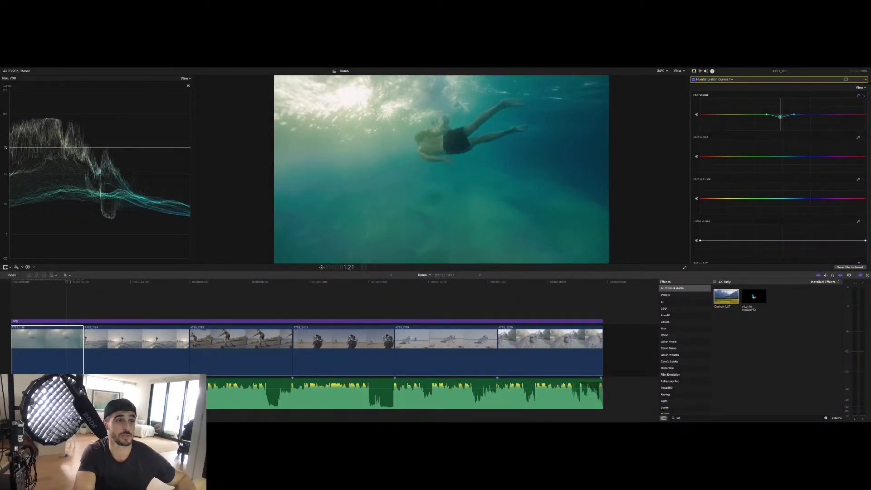
{"action": "key", "text": "super+z"}
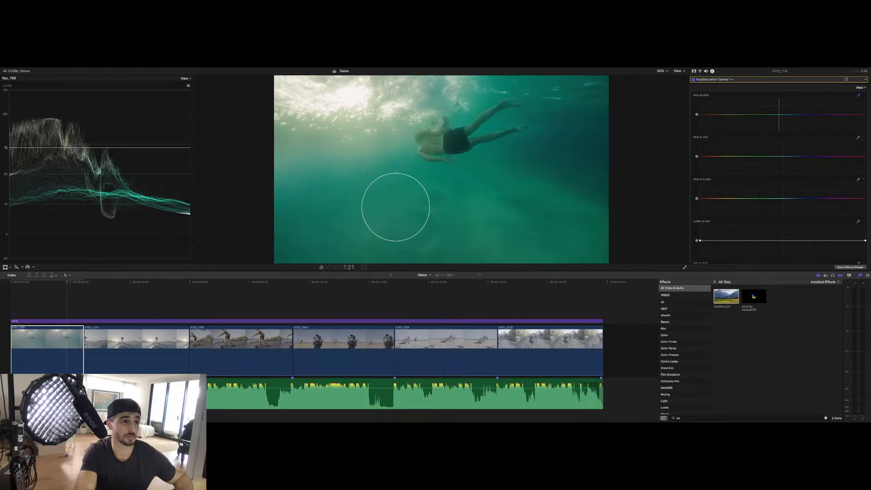
{"action": "left_click", "coordinate": [396, 206]}
{"action": "left_click_drag", "start_coordinate": [779, 114], "coordinate": [778, 118]}
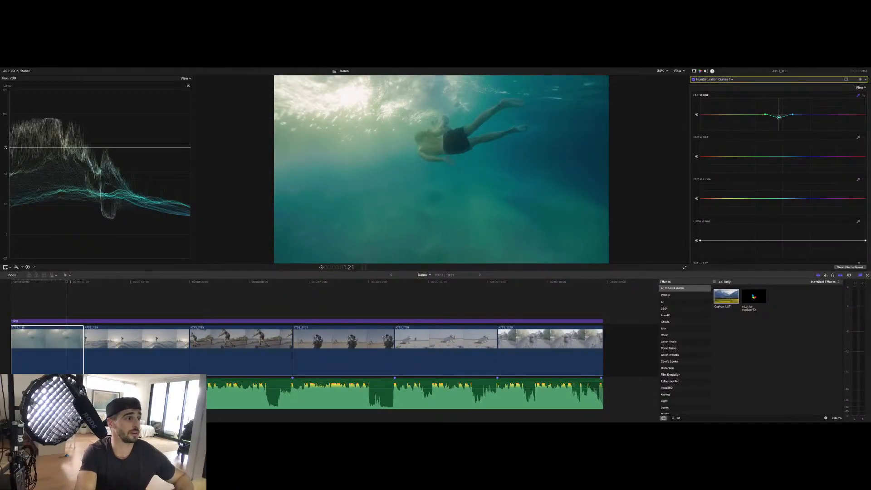
Step: Compare the underwater clip with and without the hue curves, and widen the Hue vs Hue adjustment further into the greens
{"action": "left_click", "coordinate": [694, 79]}
{"action": "left_click", "coordinate": [694, 79]}
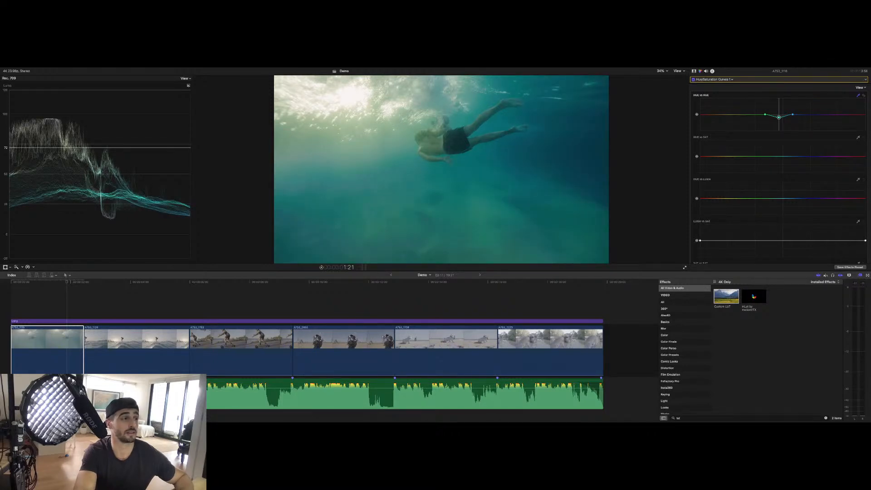
{"action": "left_click_drag", "start_coordinate": [765, 114], "coordinate": [743, 115]}
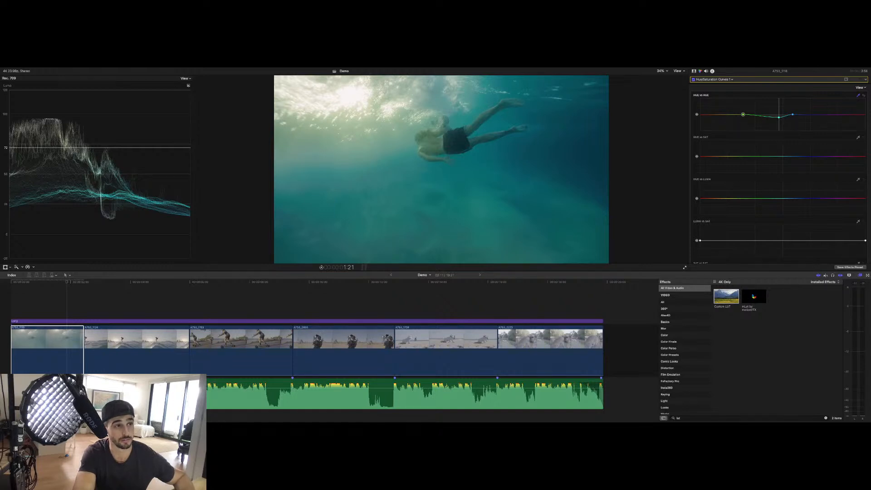
{"action": "mouse_move", "coordinate": [778, 117]}
{"action": "left_mouse_down"}
{"action": "mouse_move", "coordinate": [761, 118]}
{"action": "mouse_move", "coordinate": [769, 118]}
{"action": "left_mouse_up"}
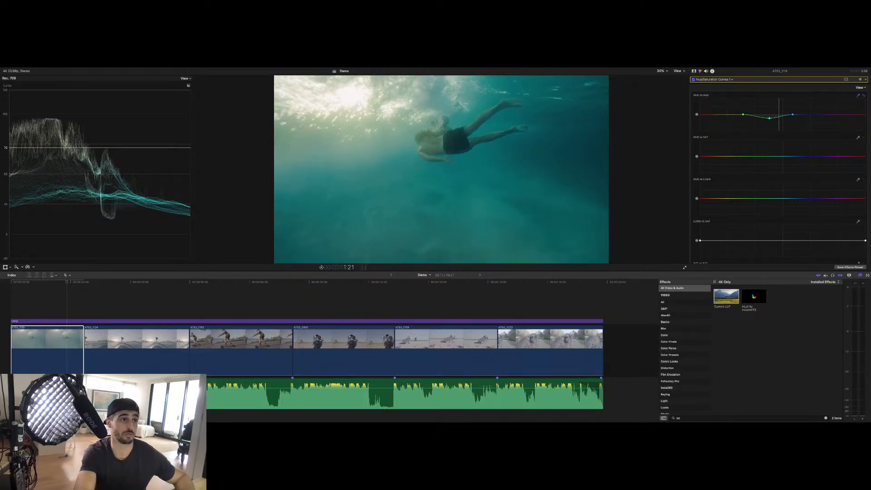
Step: Return to the underwater clip's Color Board and slightly lower its midtones while fine-tuning the shadows
{"action": "left_click", "coordinate": [707, 79]}
{"action": "left_click", "coordinate": [759, 128]}
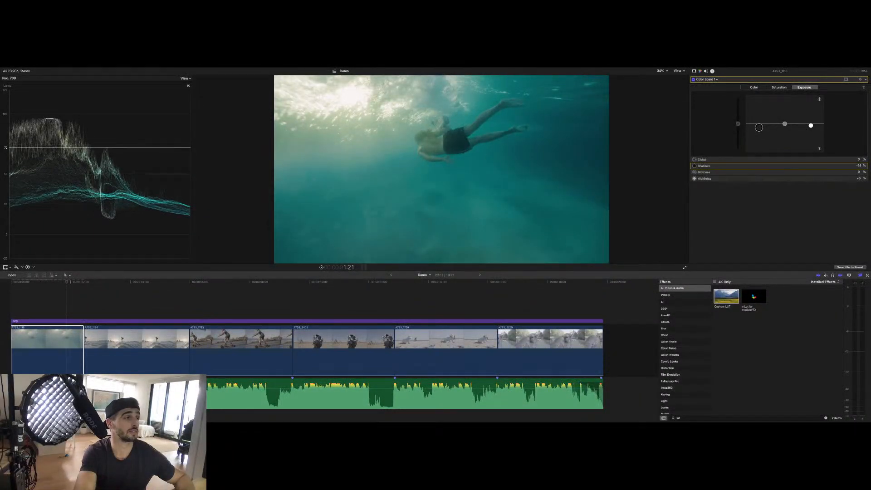
{"action": "left_click_drag", "start_coordinate": [785, 124], "coordinate": [759, 127]}
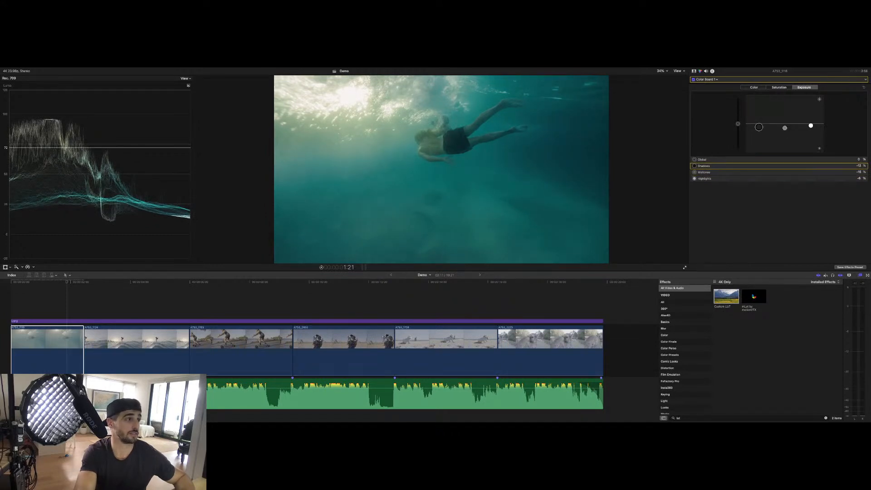
Step: Pull the underwater clip's global color slightly away from green in the Color Board and play the clip back
{"action": "left_click", "coordinate": [754, 87]}
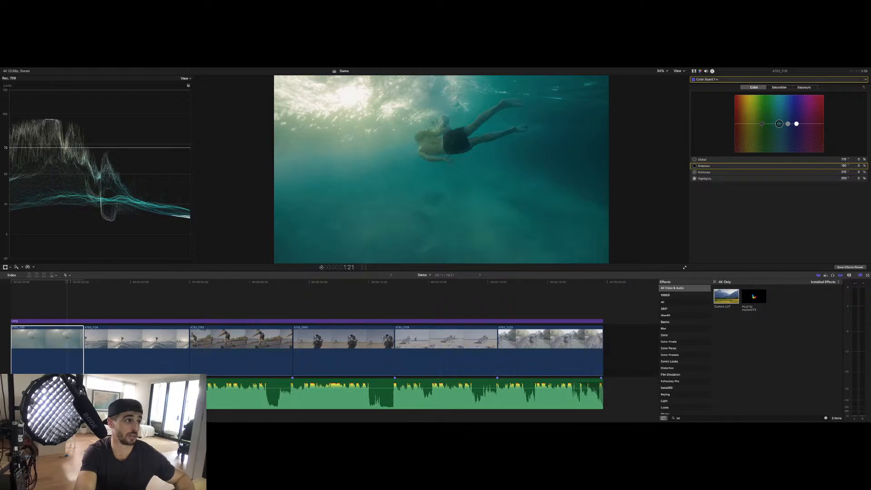
{"action": "left_click_drag", "start_coordinate": [762, 124], "coordinate": [765, 125]}
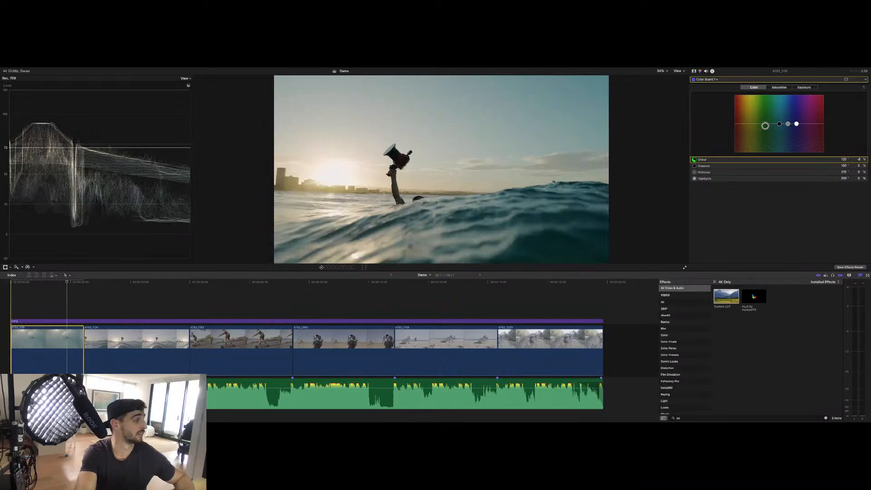
{"action": "key", "text": "space"}
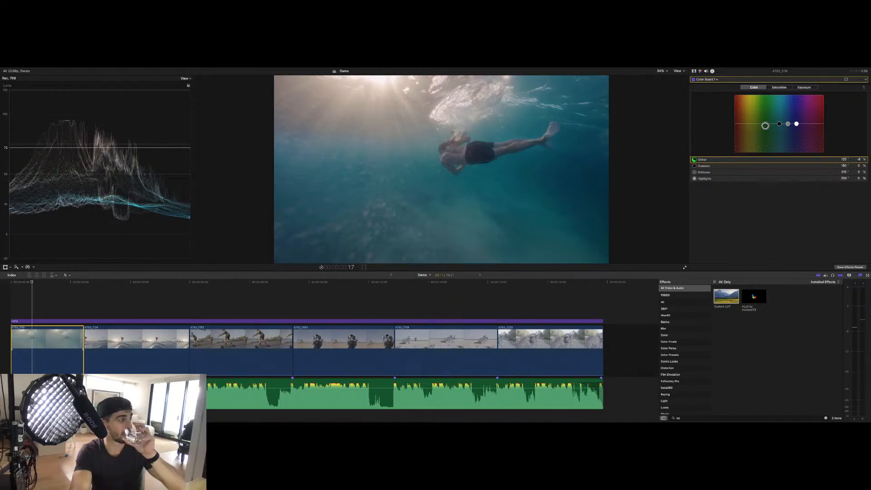
{"action": "key", "text": "space"}
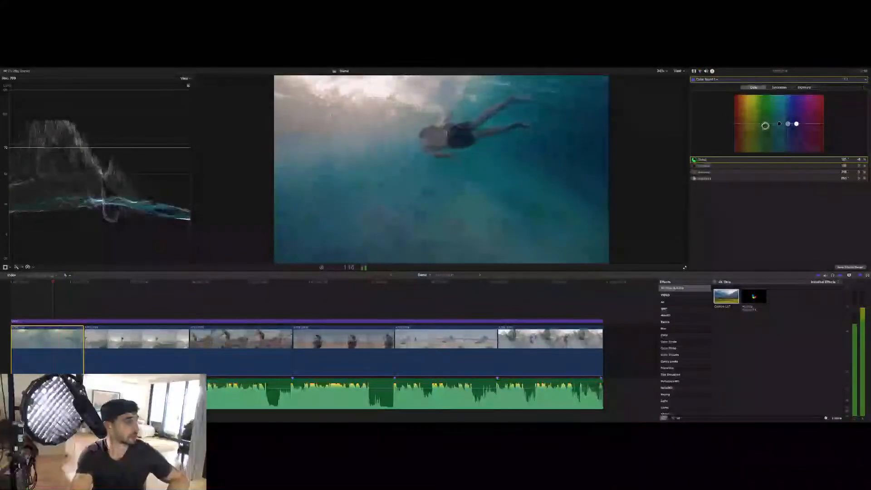
{"action": "key", "text": "space"}
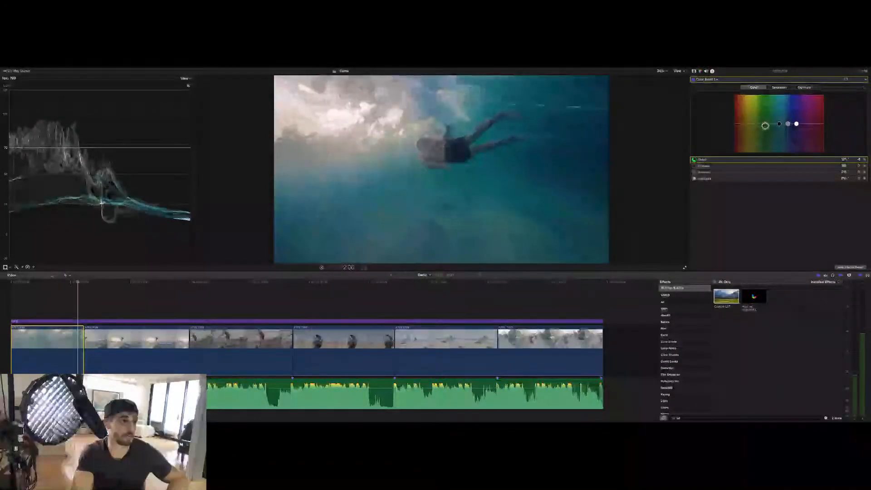
Step: Compare the underwater clip's grade with its color effects and the adjustment layer's LUT turned off
{"action": "key", "text": "ctrl+shift+Tab"}
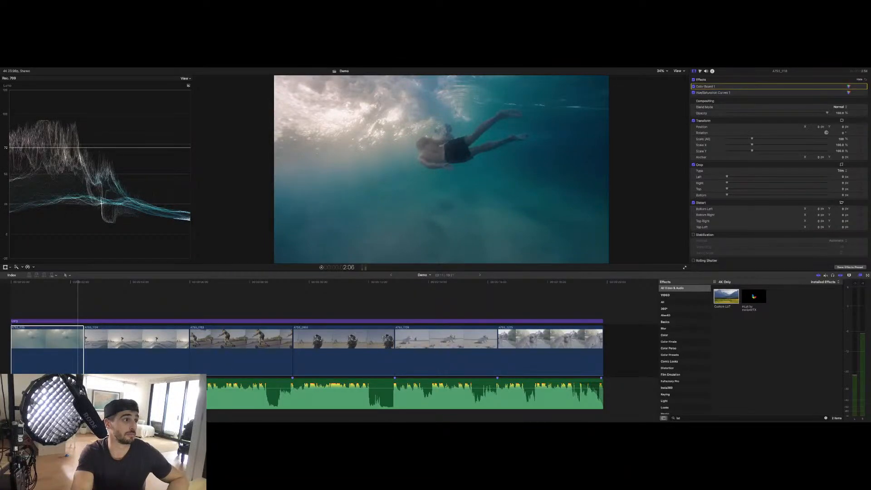
{"action": "key", "text": "ctrl+e"}
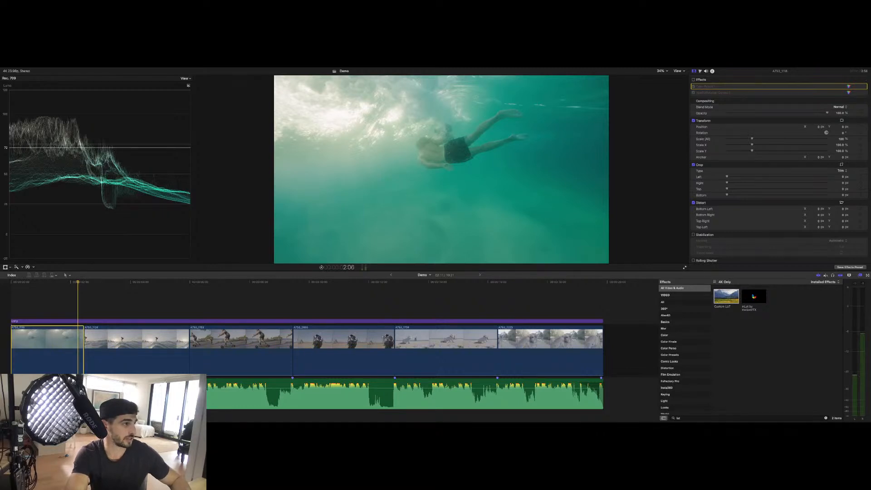
{"action": "left_click", "coordinate": [273, 321]}
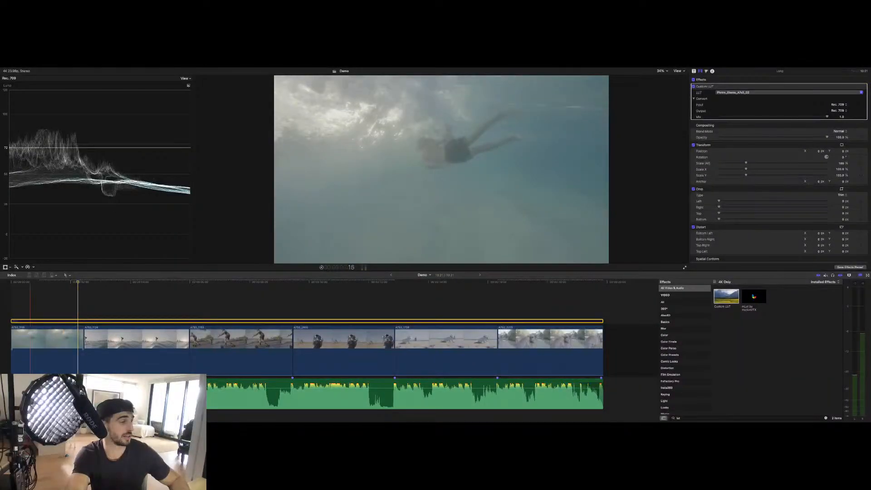
Step: Shuttle forward and backward through the graded timeline to review the clips, and select the sunset ocean clip
{"action": "key", "text": "l"}
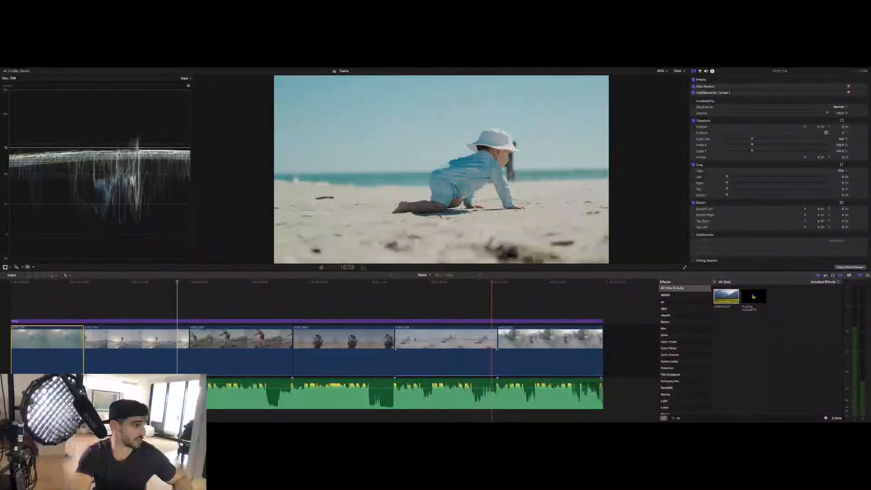
{"action": "key", "text": "j"}
{"action": "key", "text": "j"}
{"action": "key", "text": "j"}
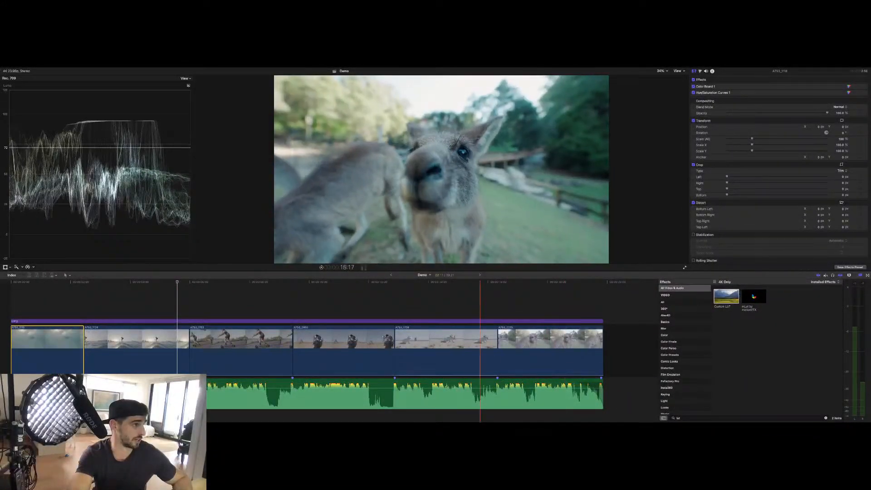
{"action": "key", "text": "l"}
{"action": "key", "text": "l"}
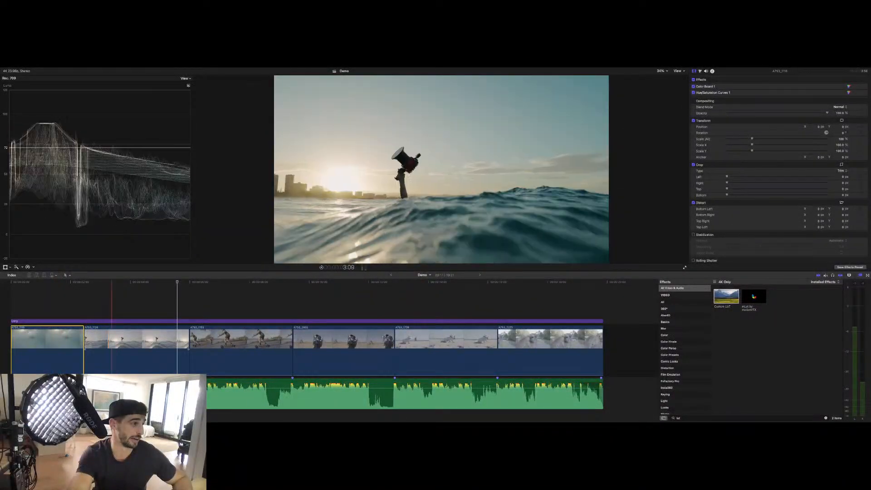
{"action": "key", "text": "j"}
{"action": "key", "text": "l"}
{"action": "left_click", "coordinate": [109, 338]}
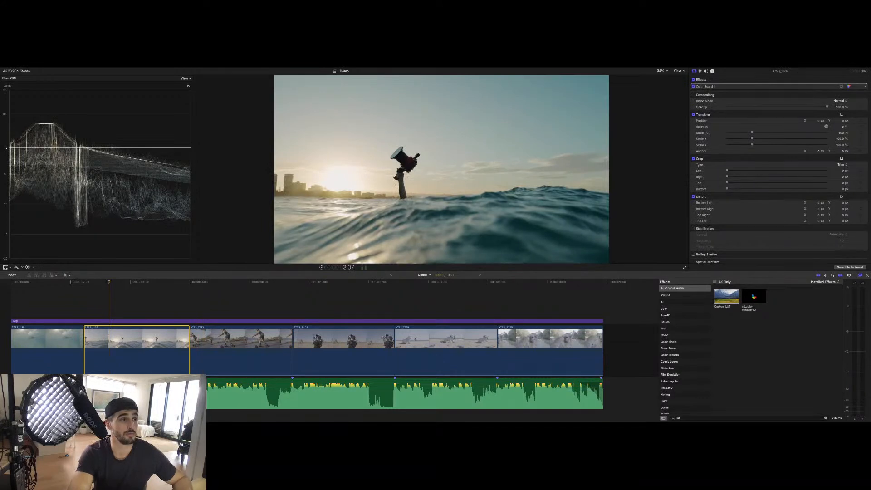
Step: Pull the sunset ocean clip's global color slightly away from yellow-green in the Color Board and check other frames of the clip
{"action": "key", "text": "super+6"}
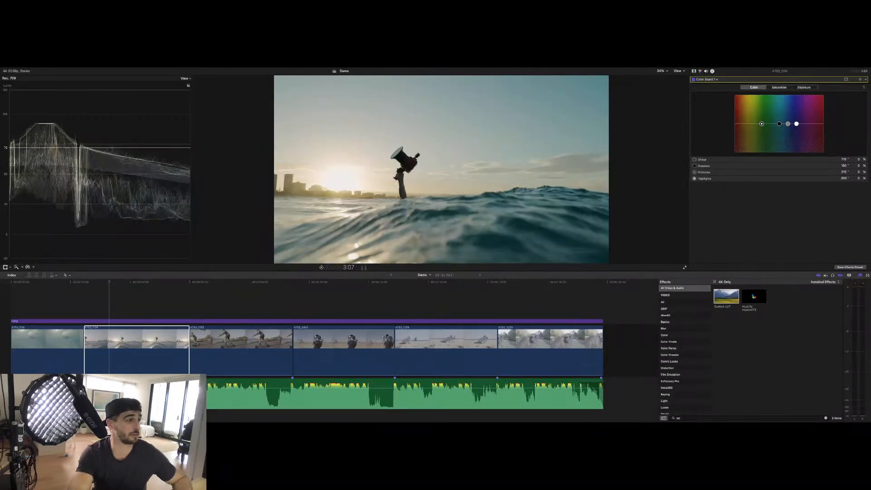
{"action": "left_click_drag", "start_coordinate": [762, 123], "coordinate": [757, 125]}
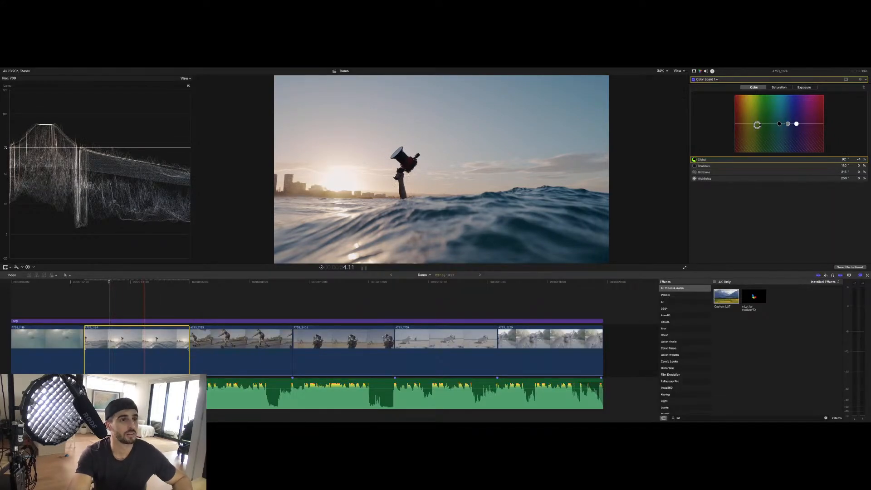
{"action": "left_click", "coordinate": [144, 308]}
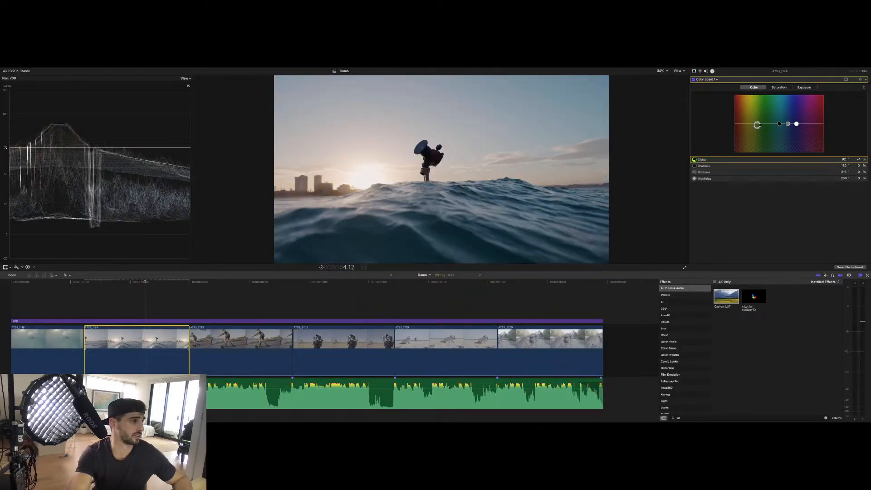
{"action": "left_click", "coordinate": [161, 308]}
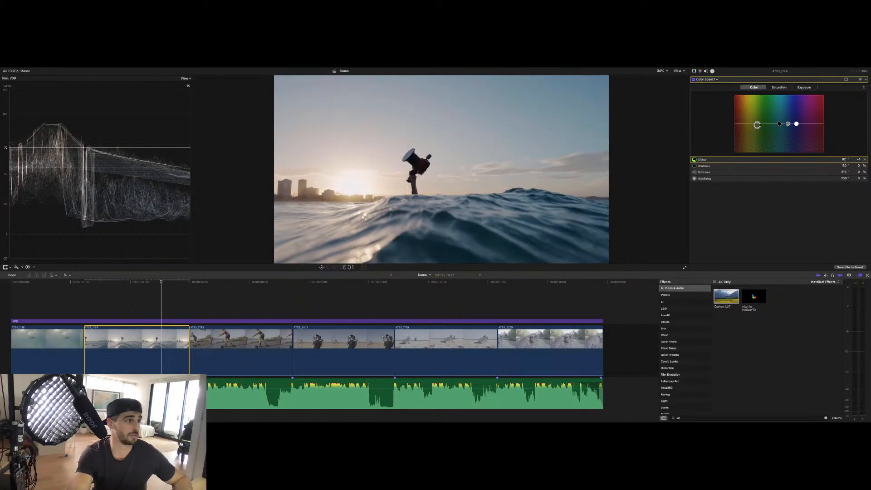
Step: Compare the sunset ocean clip with its color correction turned off and on
{"action": "key", "text": "alt+super+b"}
{"action": "key", "text": "alt+super+b"}
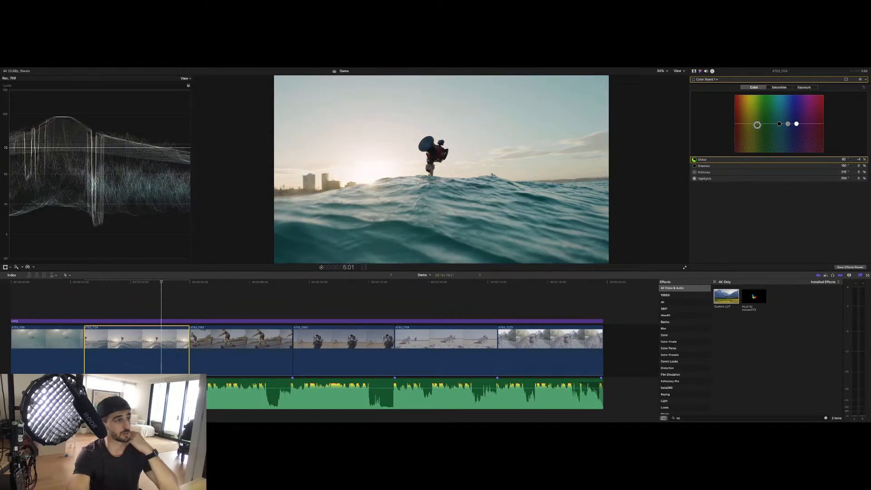
{"action": "key", "text": "alt+super+b"}
{"action": "key", "text": "alt+super+b"}
{"action": "key", "text": "alt+super+b"}
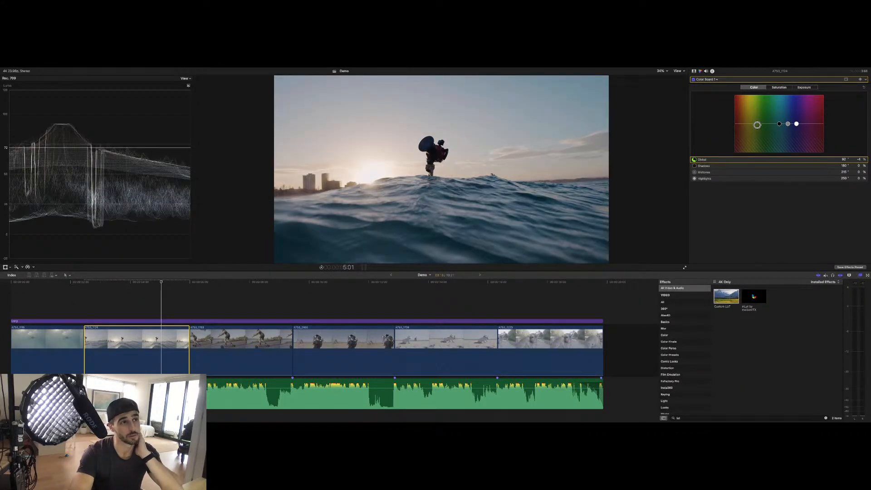
Step: Slightly lower the sunset ocean clip's midtone exposure in the Color Board
{"action": "key", "text": "ctrl+super+e"}
{"action": "left_click_drag", "start_coordinate": [785, 124], "coordinate": [785, 125]}
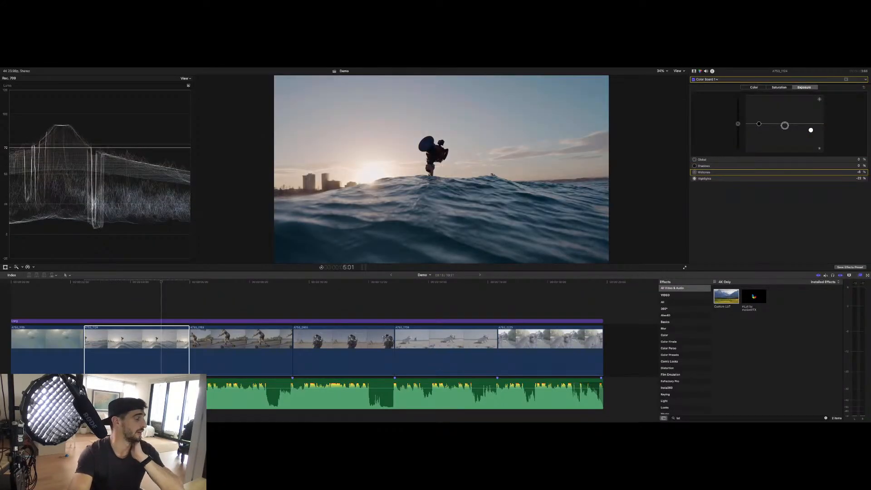
Step: With the desert drone clip in view, add a Color Board to the adjustment layer and pull its global color slightly away from green
{"action": "key", "text": "Down"}
{"action": "key", "text": "Down"}
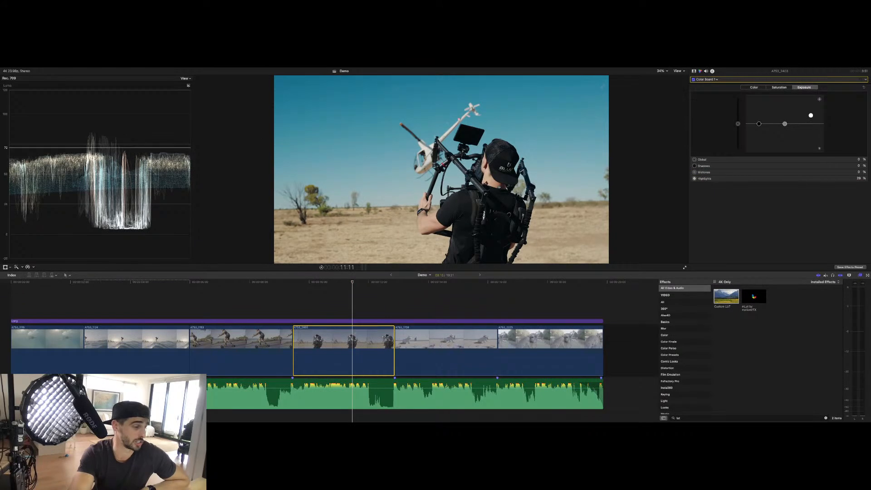
{"action": "left_click", "coordinate": [317, 320]}
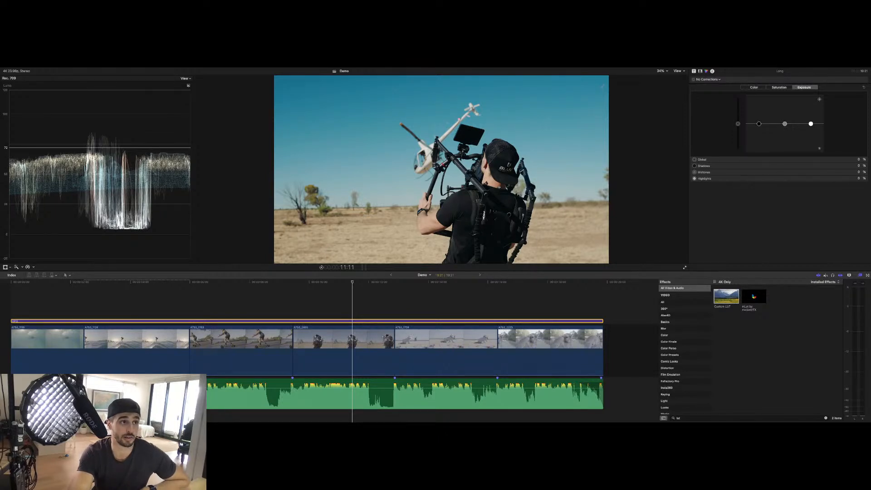
{"action": "key", "text": "ctrl+super+c"}
{"action": "left_click_drag", "start_coordinate": [762, 123], "coordinate": [763, 125]}
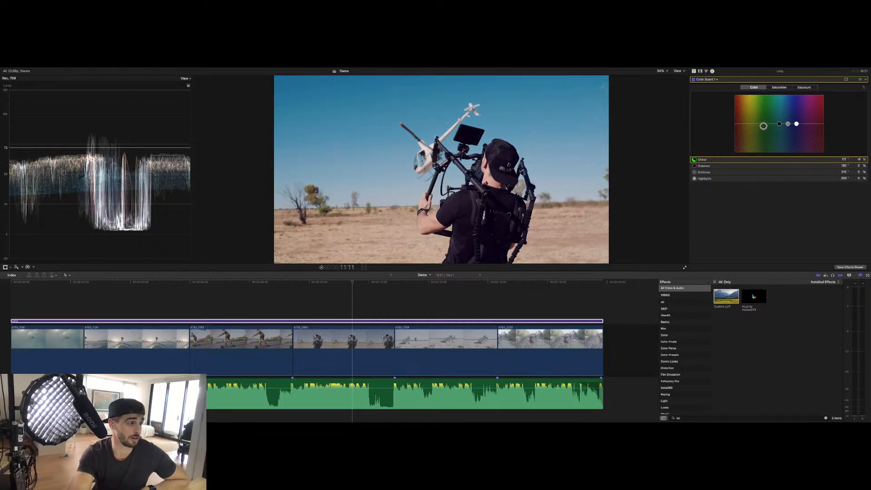